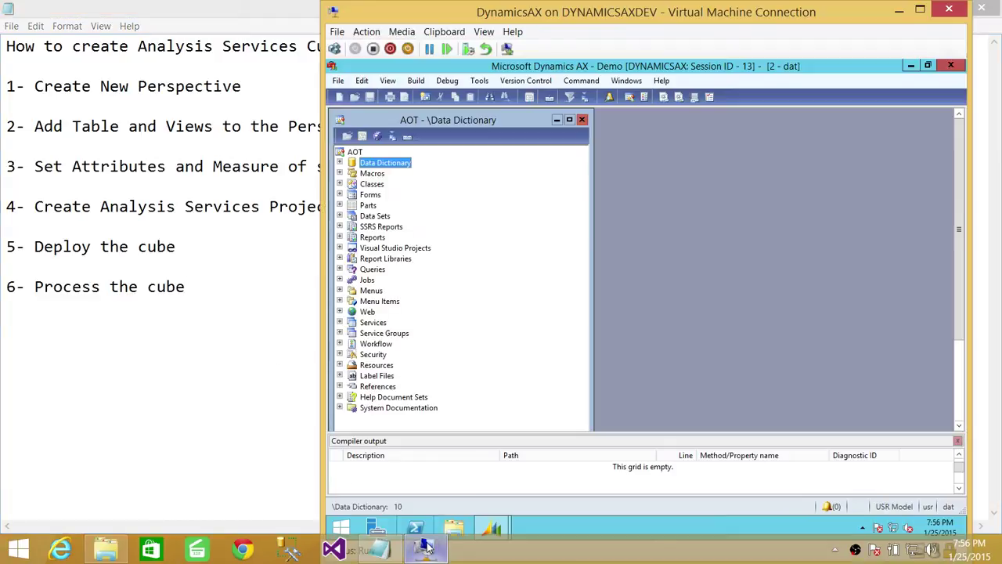
Step: Switch to the Dynamics AX virtual machine, view the client's System administration area page, and return to the AOT
{"action": "left_click", "coordinate": [425, 548]}
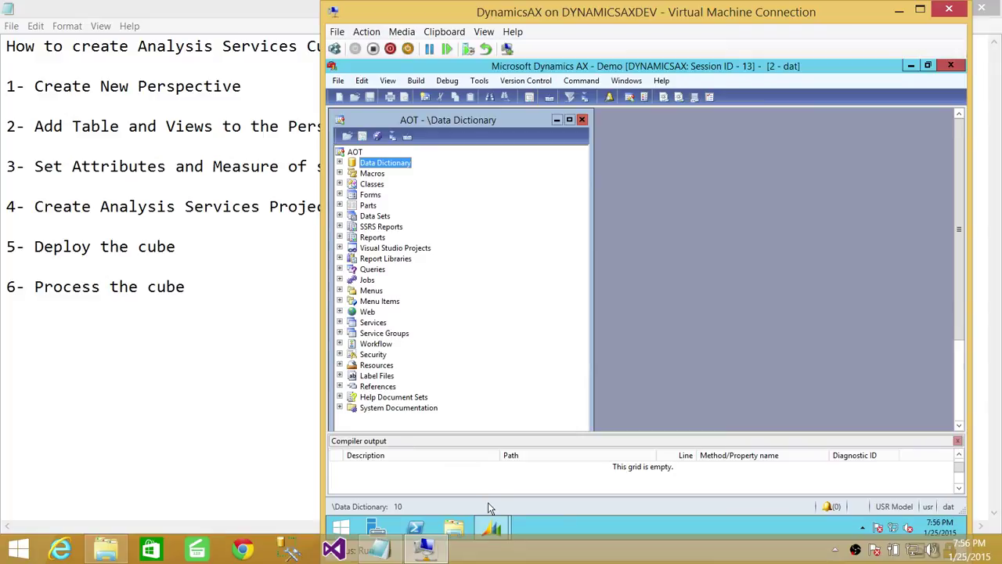
{"action": "mouse_move", "coordinate": [501, 529]}
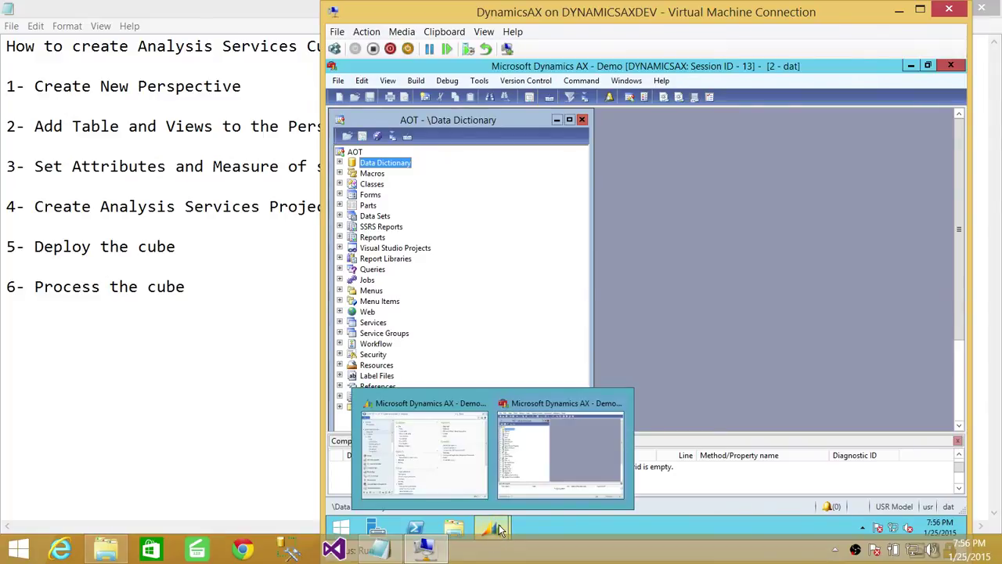
{"action": "left_click", "coordinate": [454, 476]}
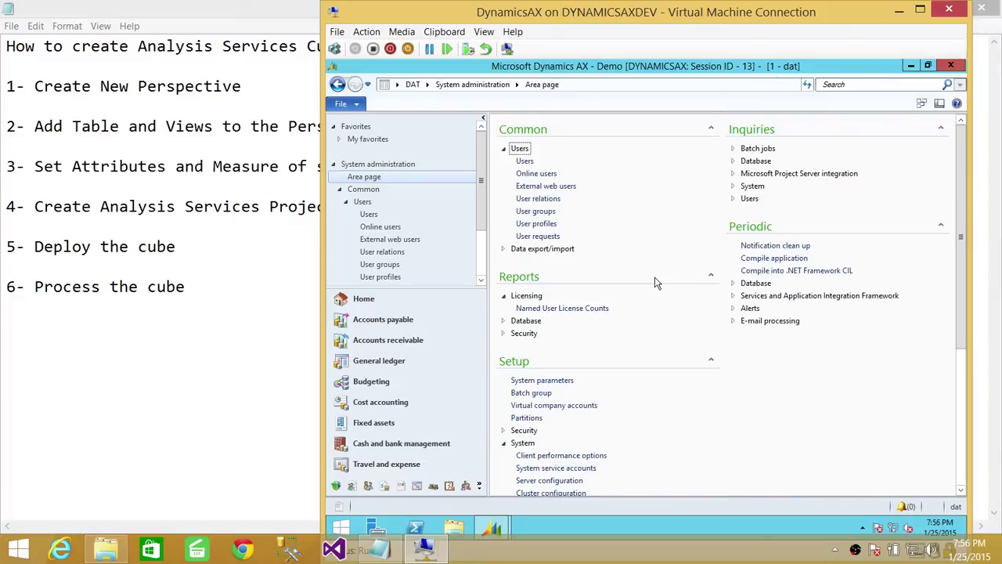
{"action": "left_click", "coordinate": [910, 68]}
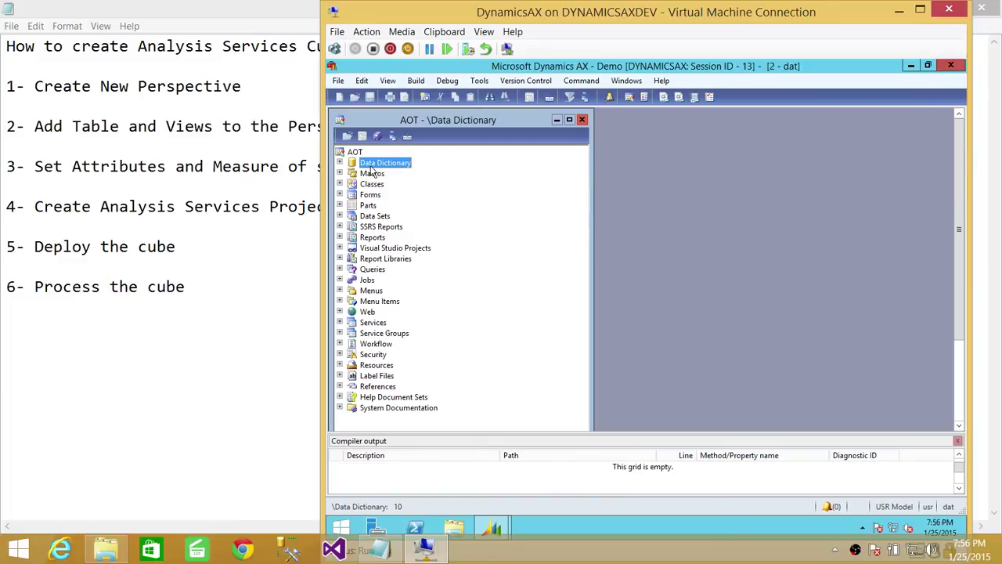
Step: Create a new perspective under Data Dictionary > Perspectives in the AOT
{"action": "left_click", "coordinate": [340, 163]}
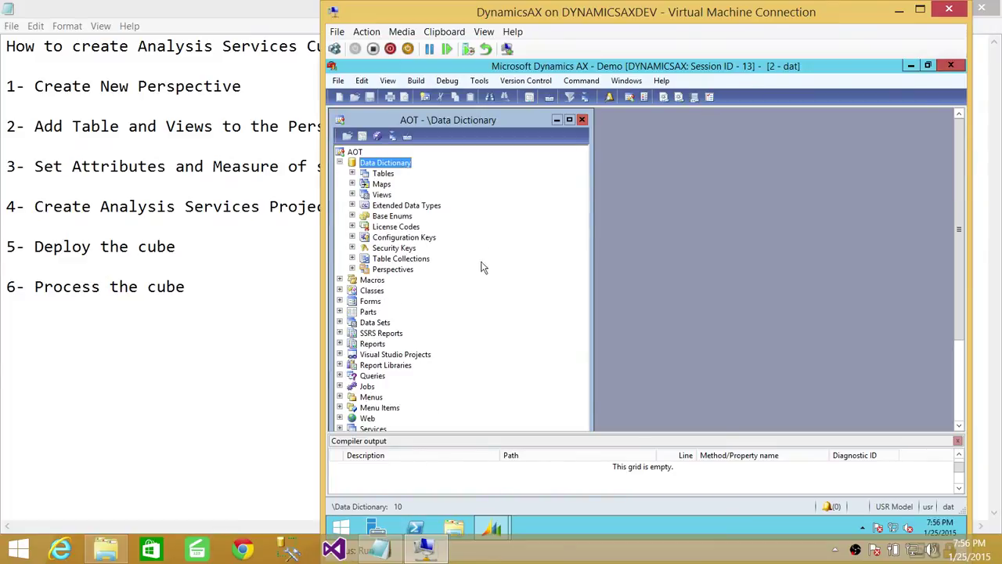
{"action": "left_click", "coordinate": [406, 271]}
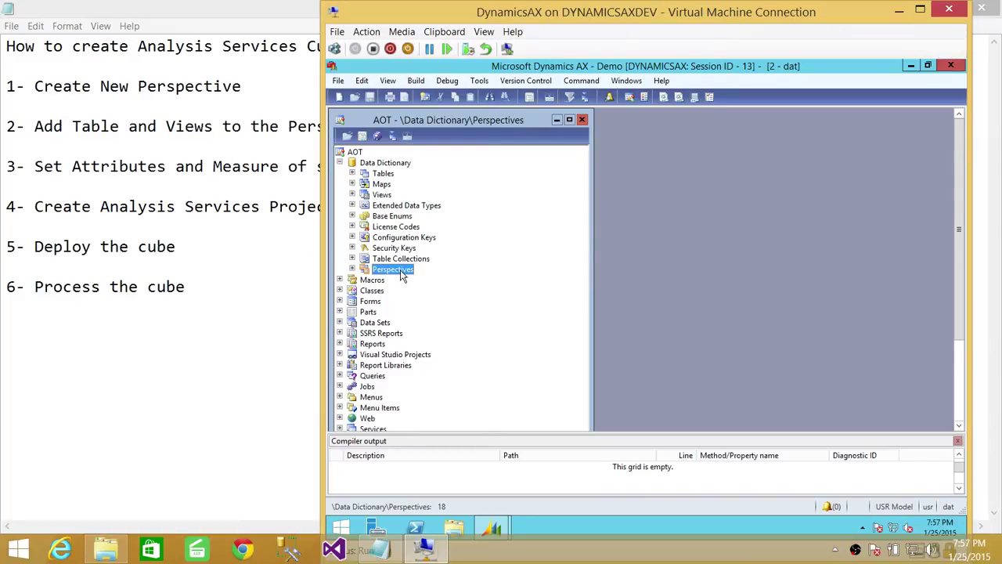
{"action": "right_click", "coordinate": [401, 276]}
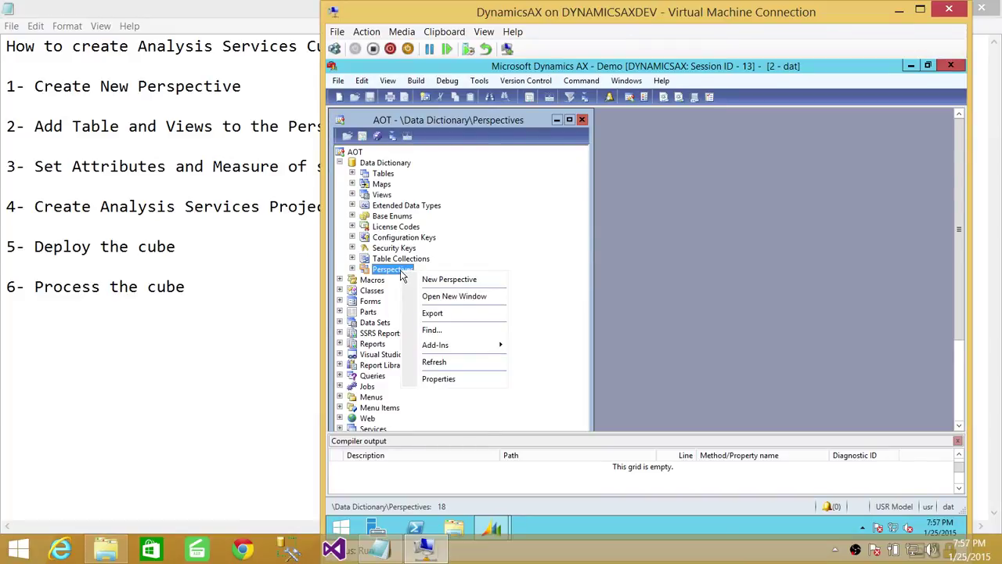
{"action": "left_click", "coordinate": [448, 280]}
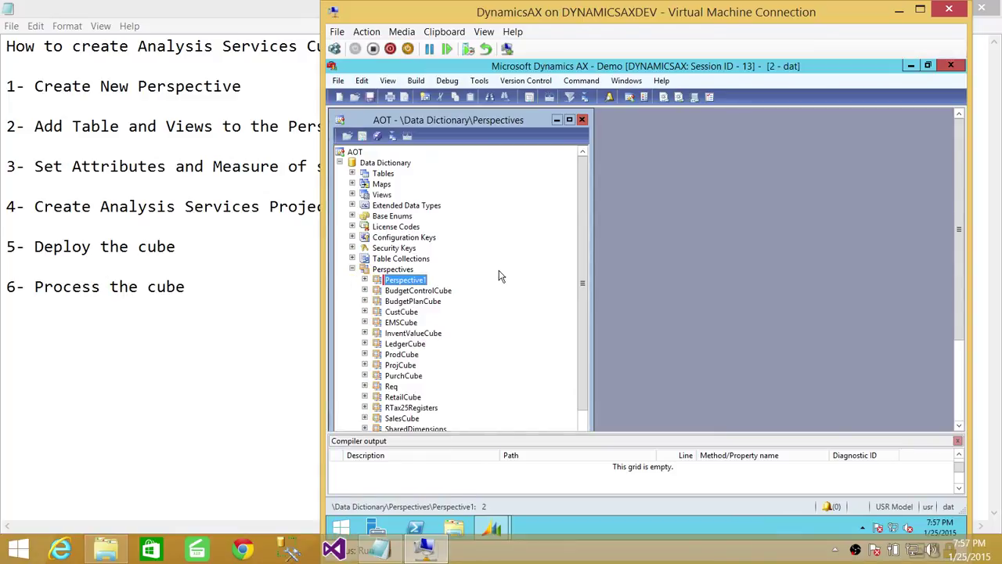
Step: Rename the new perspective as TBSalesAnalysis
{"action": "right_click", "coordinate": [424, 284]}
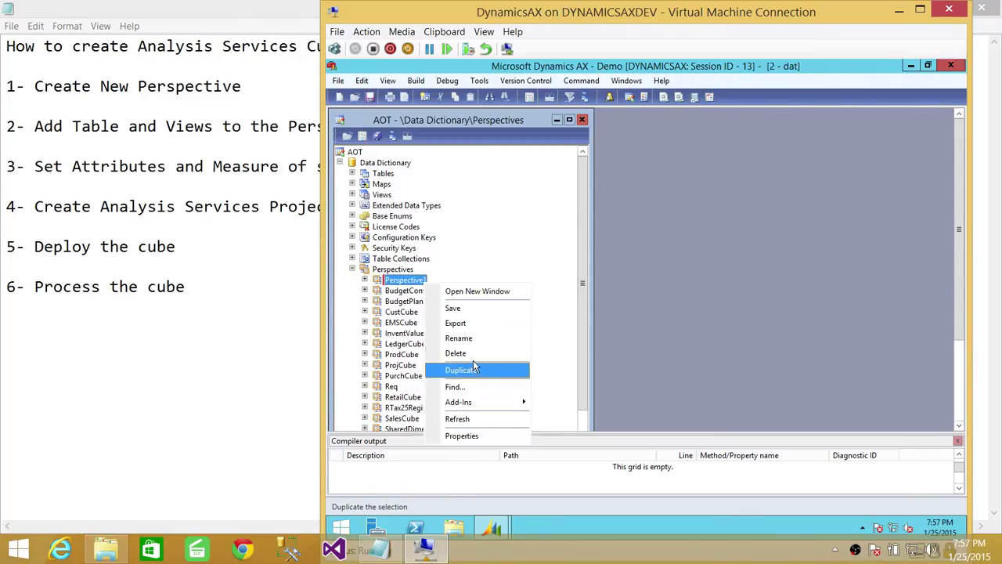
{"action": "left_click", "coordinate": [478, 338]}
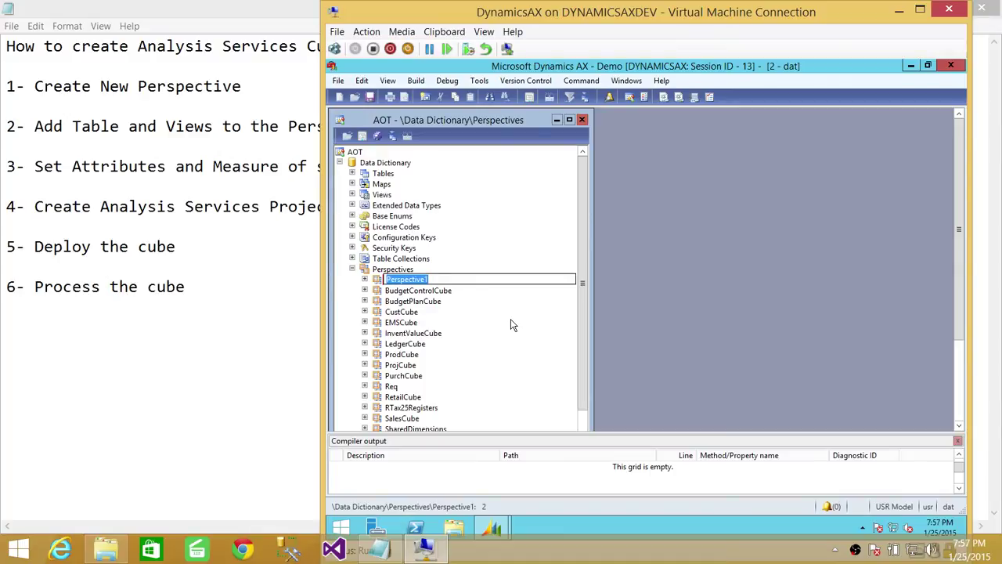
{"action": "type", "text": "TBSalesAnalsy"}
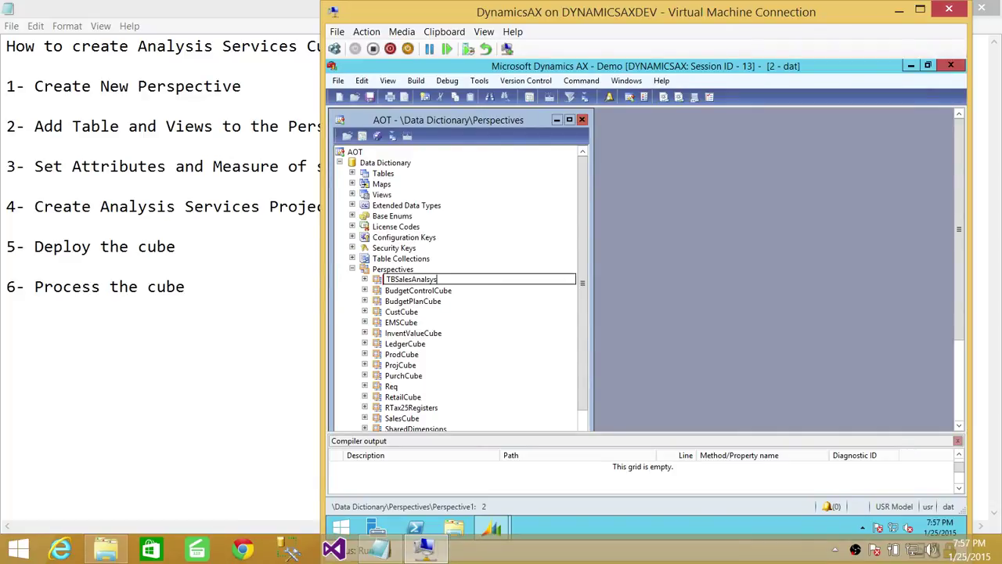
{"action": "key", "text": "BackSpace"}
{"action": "type", "text": "ysis"}
{"action": "left_click", "coordinate": [517, 335]}
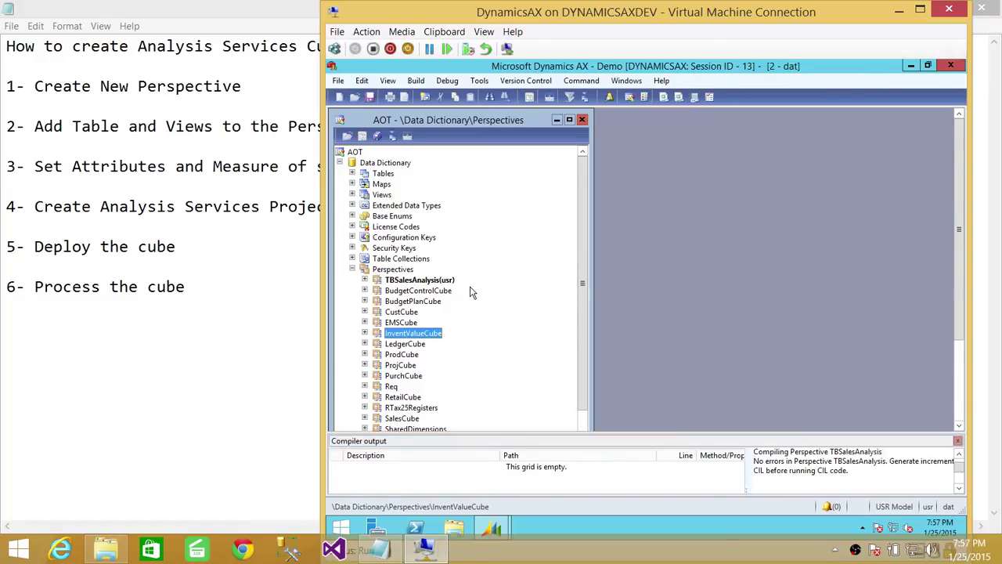
Step: In the TBSalesAnalysis perspective's properties, set the label to Sales Analysis and the usage to OLAP
{"action": "left_click", "coordinate": [439, 284]}
{"action": "right_click", "coordinate": [437, 283]}
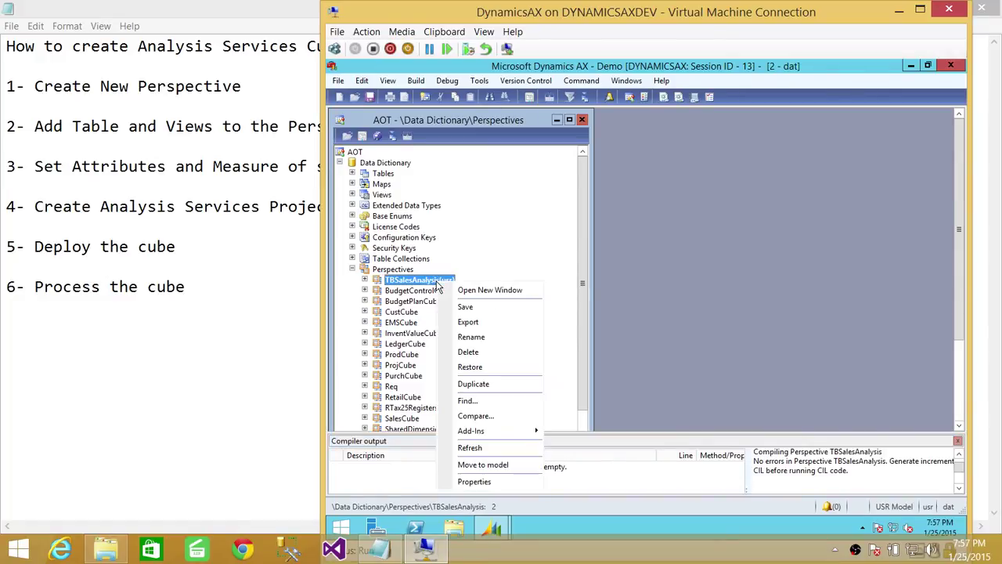
{"action": "left_click", "coordinate": [489, 481]}
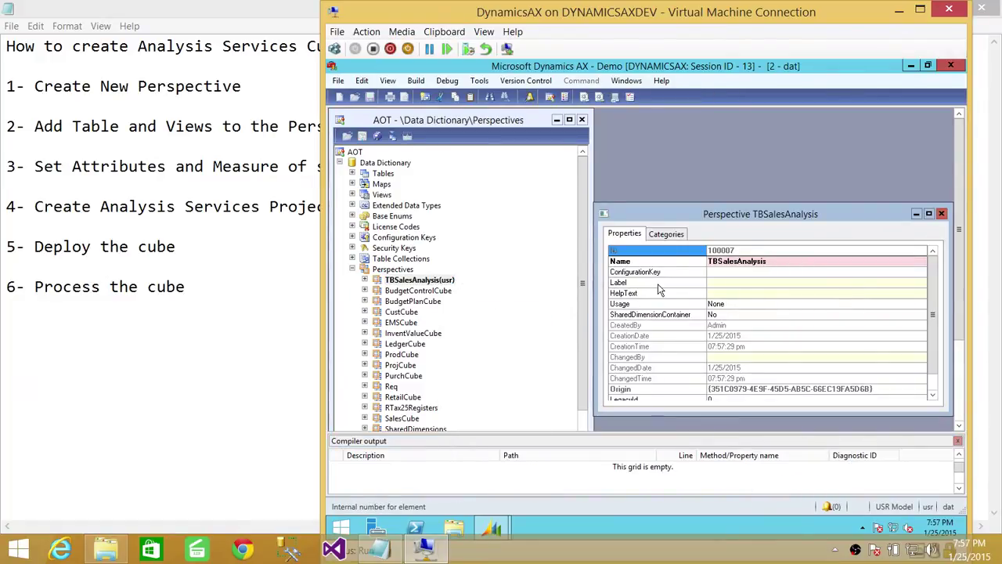
{"action": "left_click", "coordinate": [762, 283]}
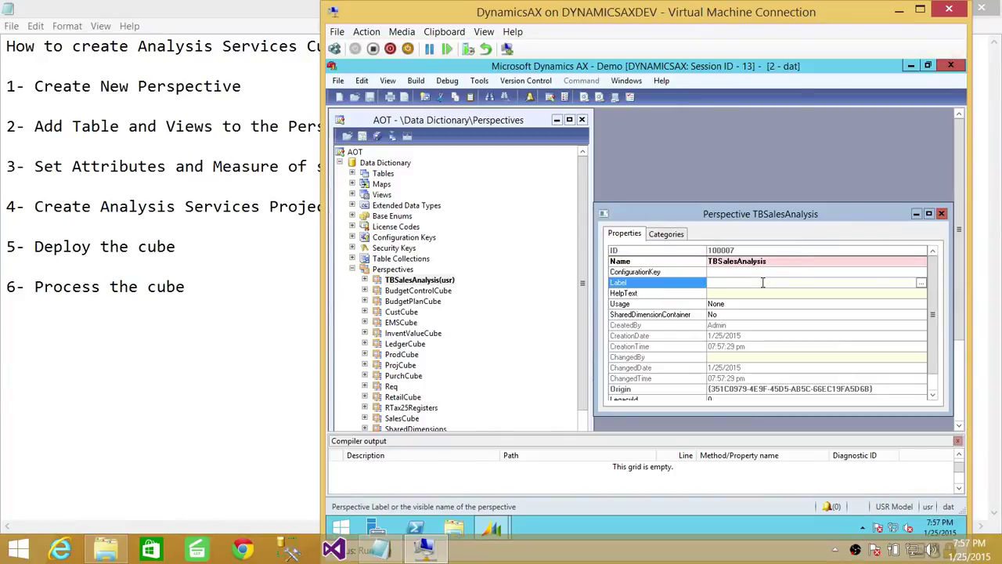
{"action": "type", "text": "Sales Analysis"}
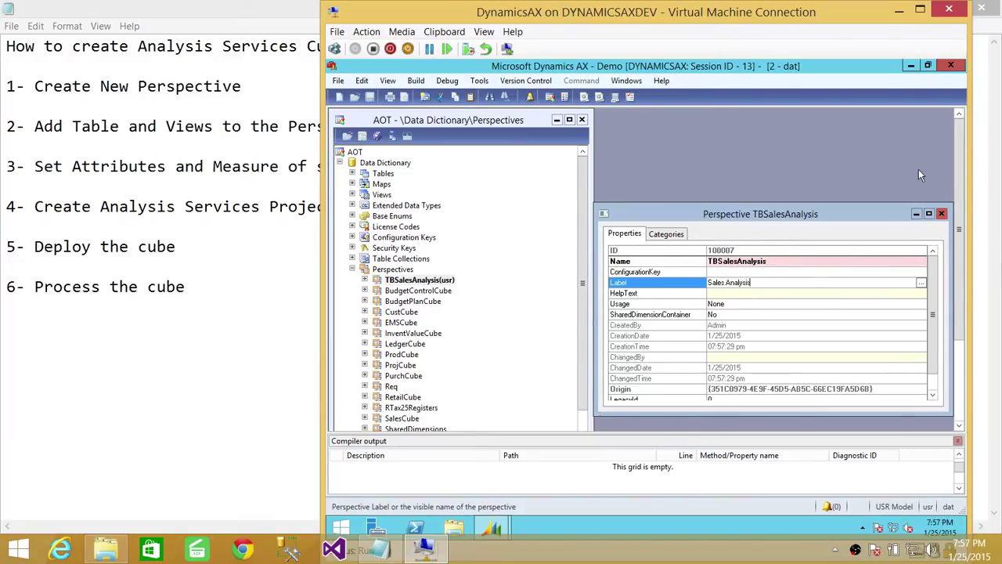
{"action": "left_click", "coordinate": [744, 306]}
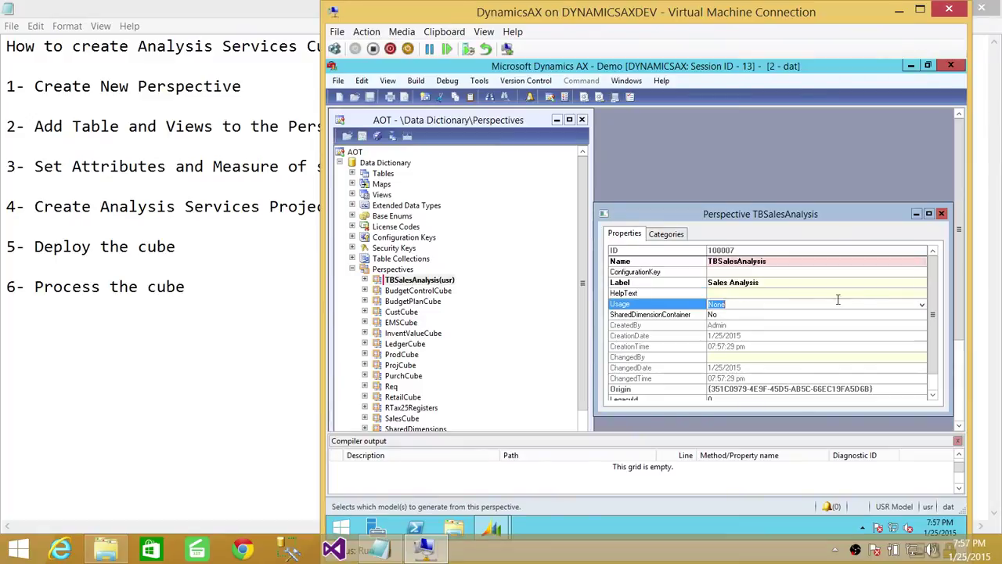
{"action": "left_click", "coordinate": [918, 305]}
{"action": "left_click", "coordinate": [734, 324]}
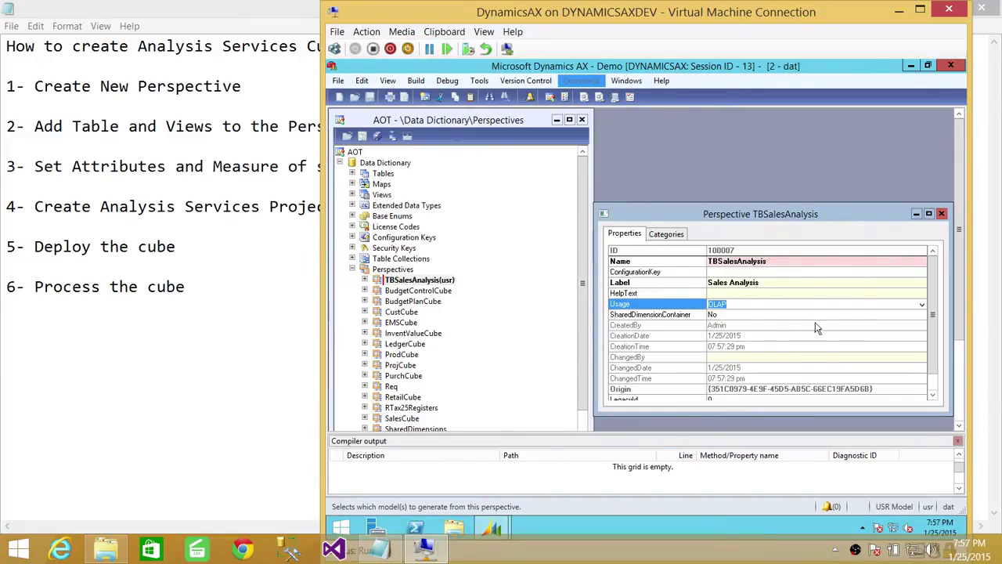
{"action": "scroll", "coordinate": [851, 326], "scroll_direction": "down", "scroll_amount": 1}
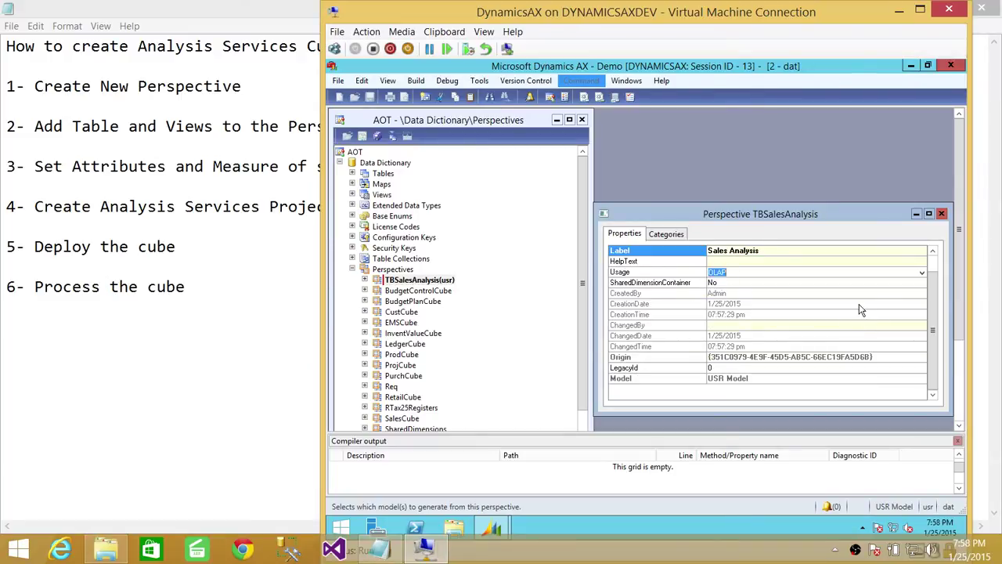
{"action": "scroll", "coordinate": [860, 310], "scroll_direction": "up", "scroll_amount": 1}
Step: Save the TBSalesAnalysis perspective and close its properties window
{"action": "right_click", "coordinate": [430, 282]}
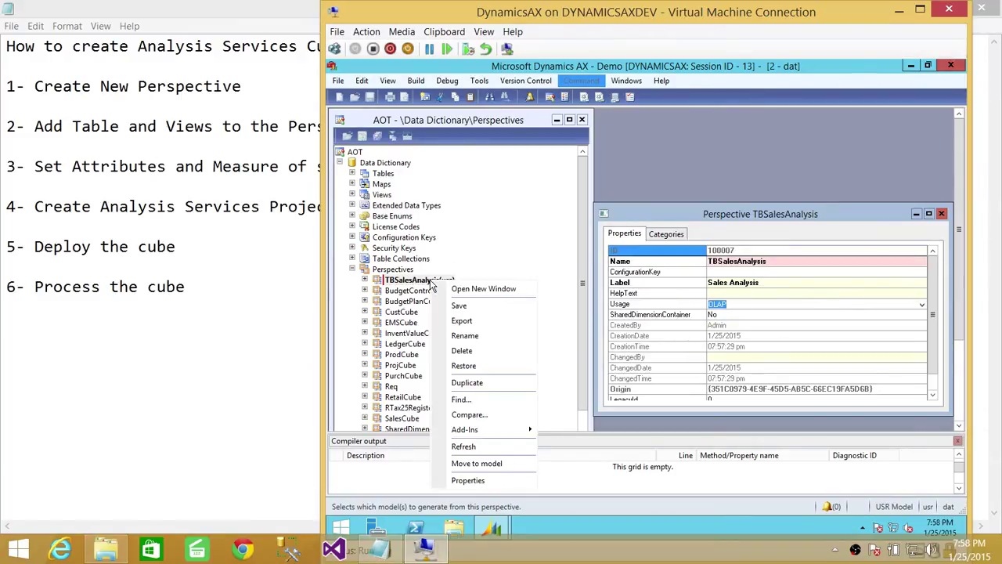
{"action": "left_click", "coordinate": [474, 307]}
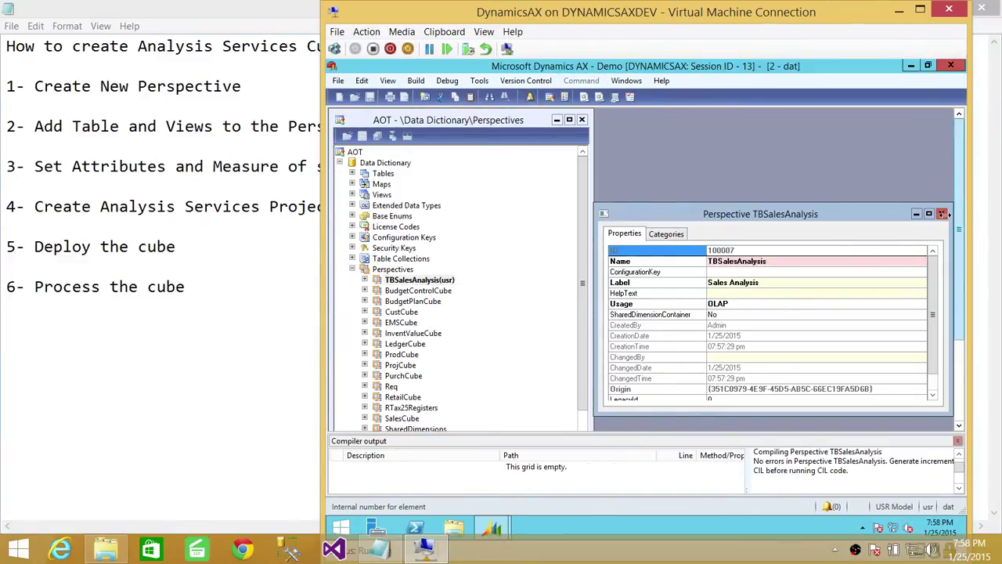
{"action": "left_click", "coordinate": [942, 214]}
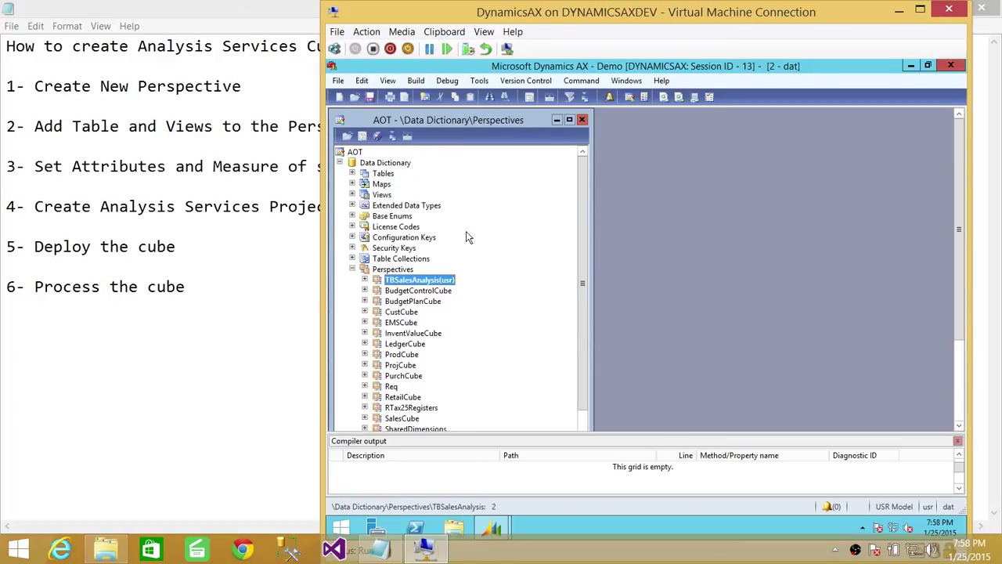
Step: Open the Data Dictionary node in a second AOT window and place it beside the original tree
{"action": "left_click", "coordinate": [400, 165]}
{"action": "right_click", "coordinate": [400, 165]}
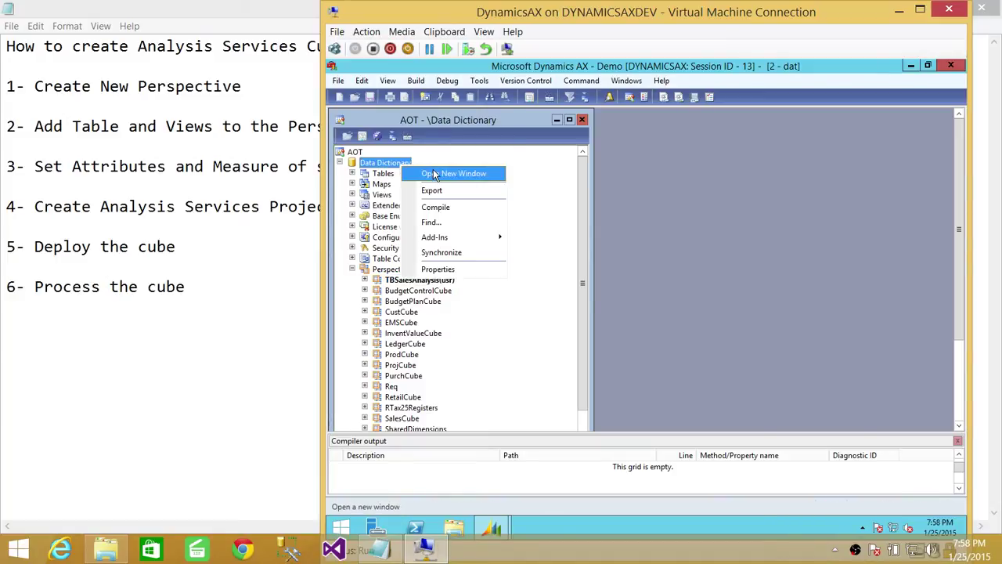
{"action": "left_click", "coordinate": [435, 171]}
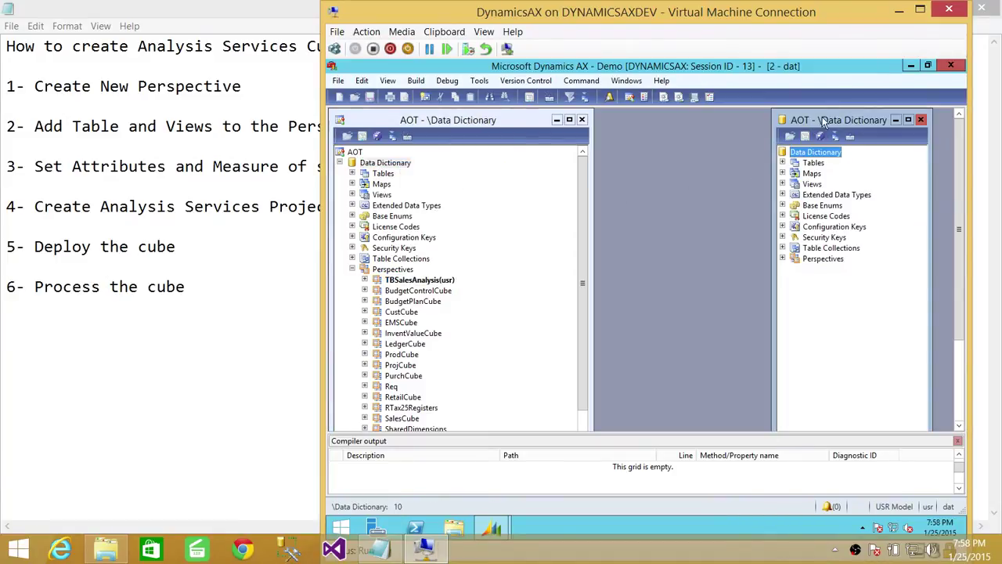
{"action": "left_click_drag", "start_coordinate": [813, 126], "coordinate": [681, 202]}
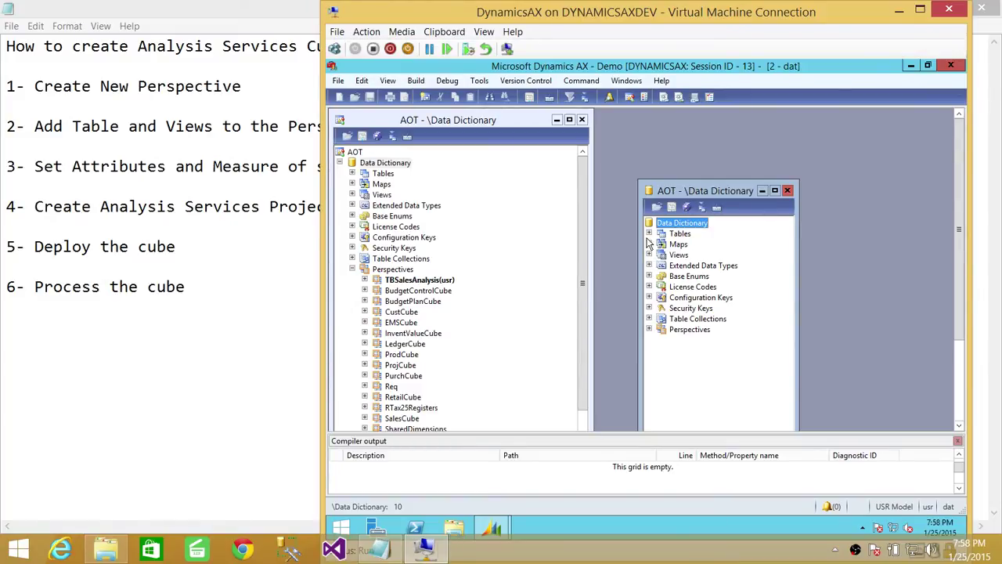
Step: Add the CustPaymModeTable table from the second AOT window to the Tables node of the TBSalesAnalysis perspective
{"action": "left_click", "coordinate": [649, 234]}
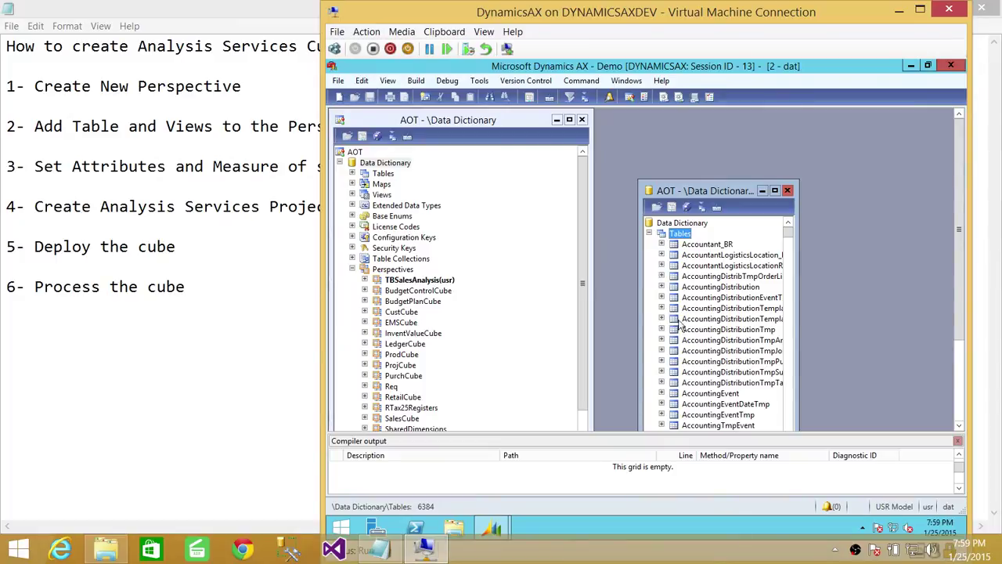
{"action": "left_click", "coordinate": [703, 329]}
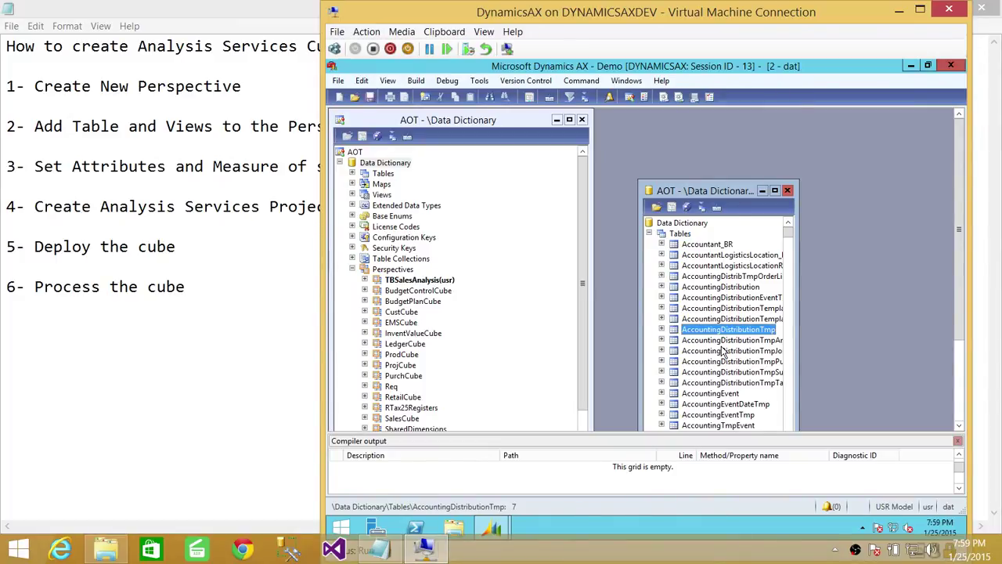
{"action": "scroll", "coordinate": [724, 352], "scroll_direction": "down", "scroll_amount": 20}
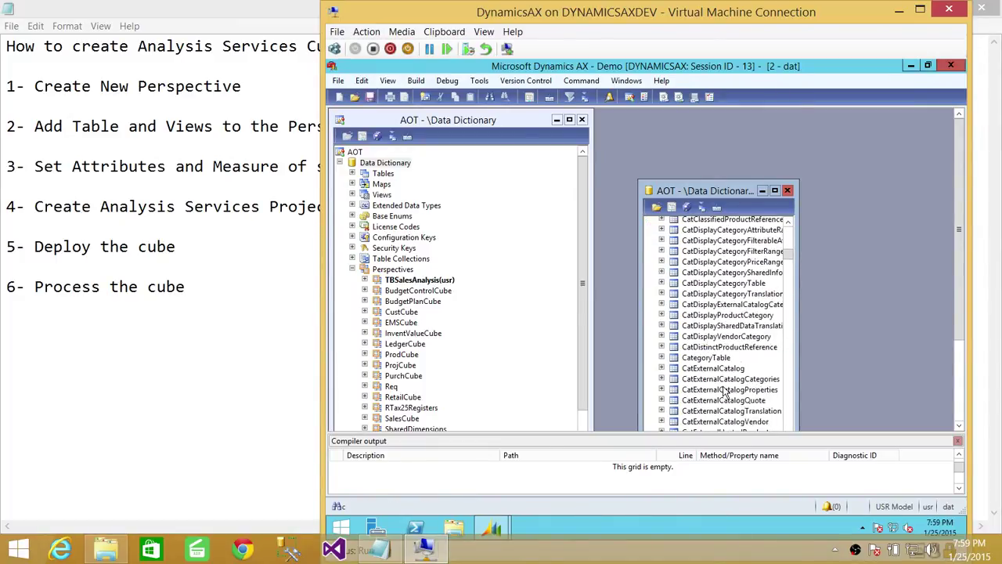
{"action": "scroll", "coordinate": [726, 392], "scroll_direction": "down", "scroll_amount": 6}
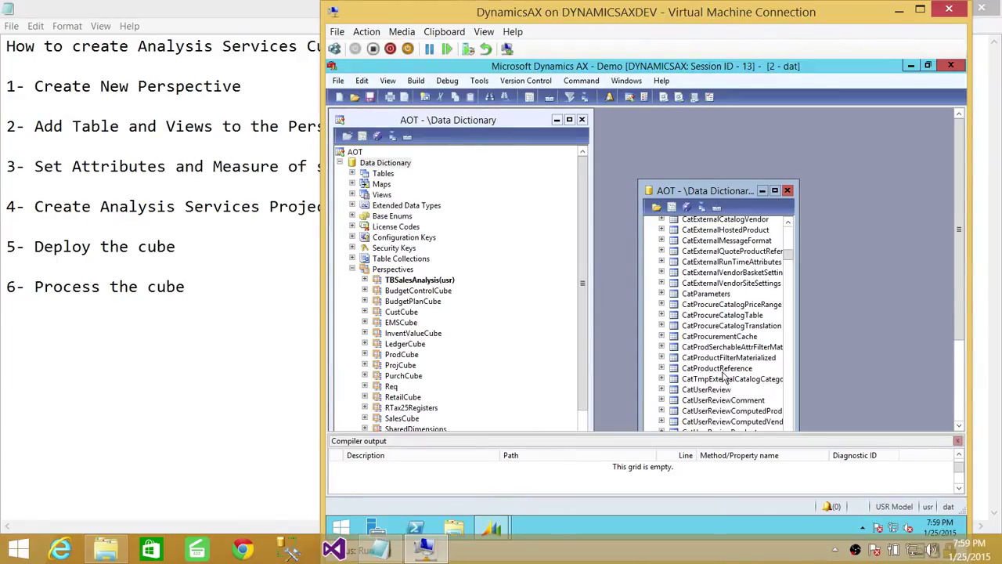
{"action": "scroll", "coordinate": [725, 379], "scroll_direction": "down", "scroll_amount": 4}
{"action": "scroll", "coordinate": [724, 378], "scroll_direction": "down", "scroll_amount": 20}
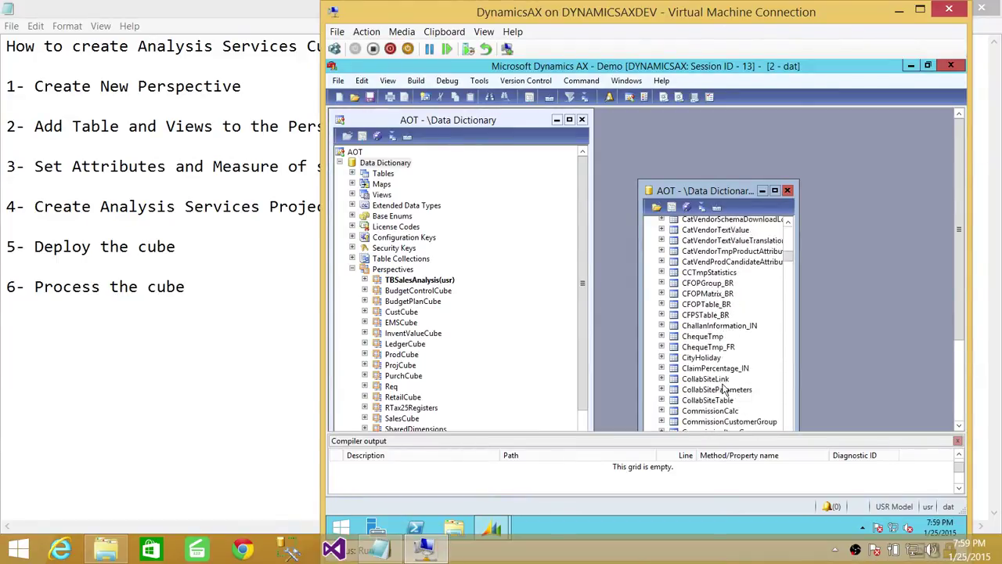
{"action": "scroll", "coordinate": [756, 307], "scroll_direction": "down", "scroll_amount": 20}
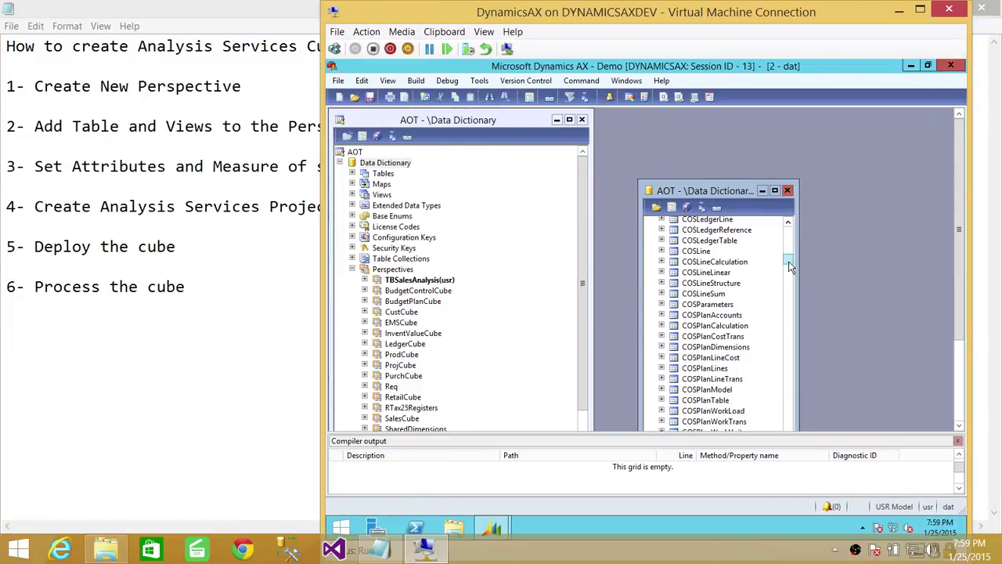
{"action": "left_click_drag", "start_coordinate": [787, 262], "coordinate": [790, 275]}
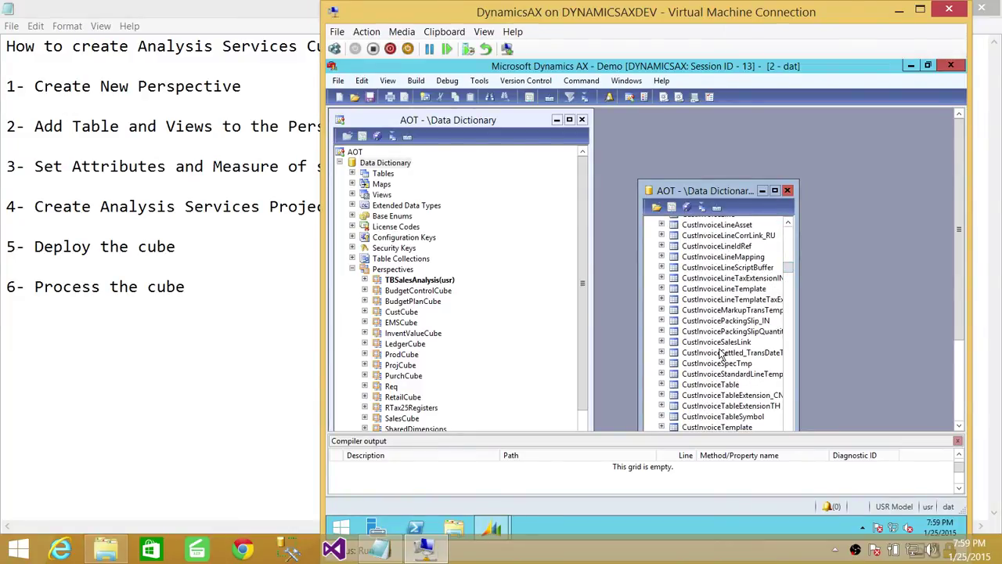
{"action": "scroll", "coordinate": [721, 354], "scroll_direction": "down", "scroll_amount": 3}
{"action": "scroll", "coordinate": [720, 353], "scroll_direction": "down", "scroll_amount": 5}
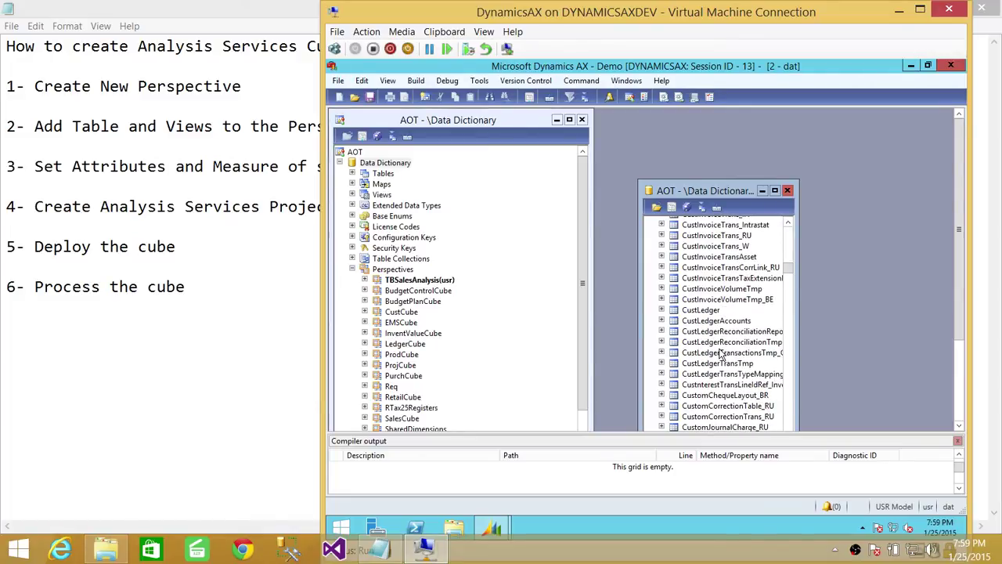
{"action": "scroll", "coordinate": [720, 353], "scroll_direction": "down", "scroll_amount": 10}
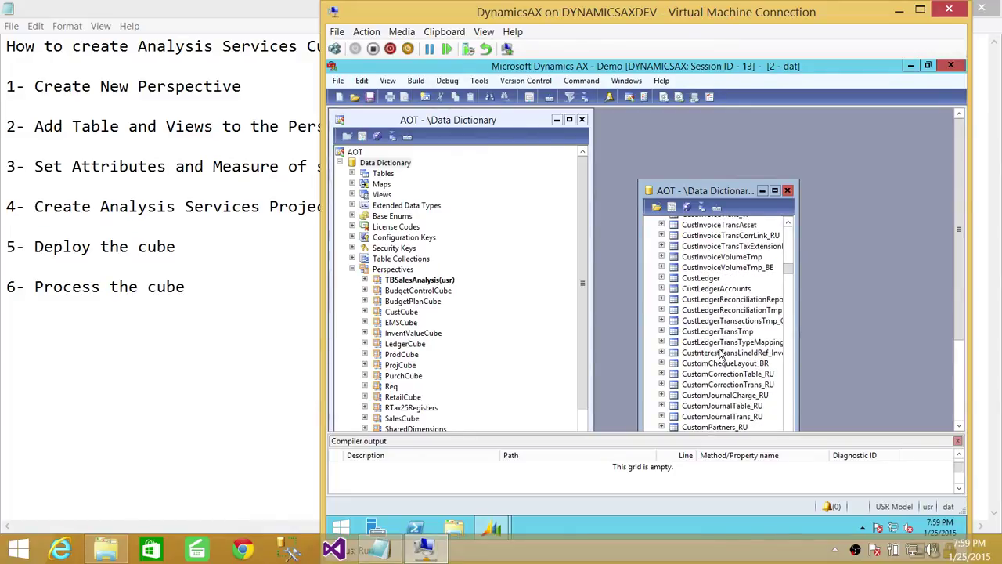
{"action": "scroll", "coordinate": [720, 354], "scroll_direction": "down", "scroll_amount": 5}
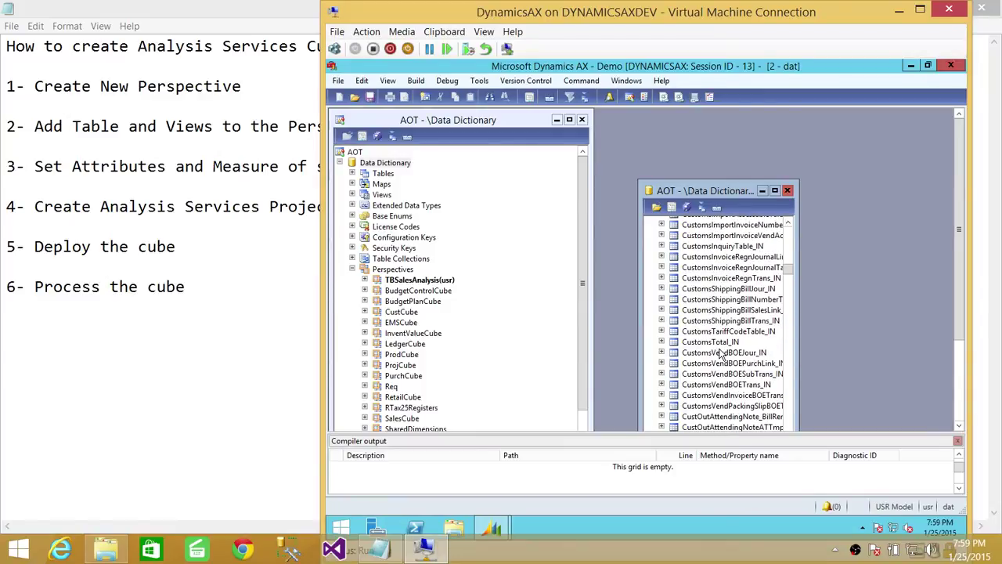
{"action": "scroll", "coordinate": [721, 353], "scroll_direction": "down", "scroll_amount": 2}
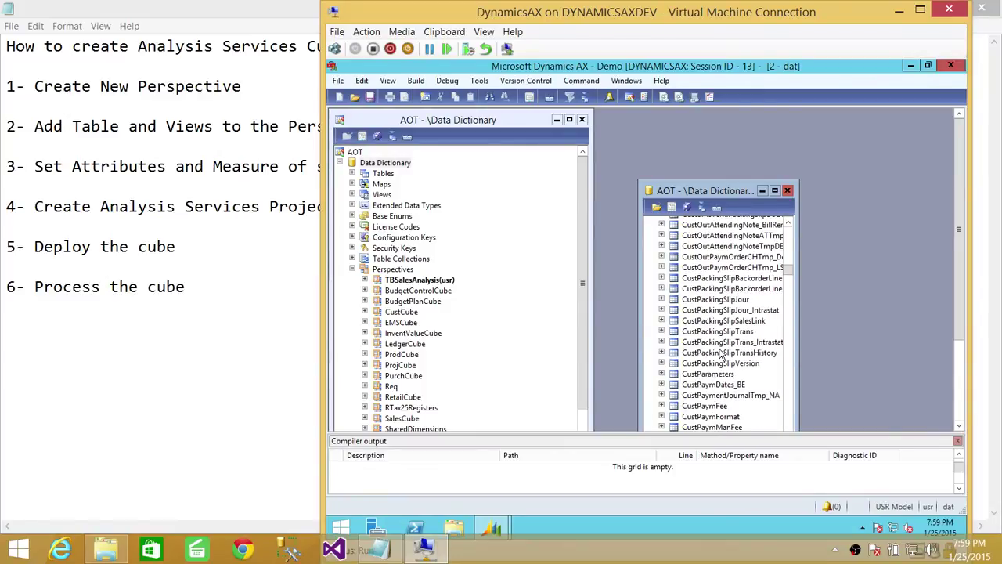
{"action": "left_click", "coordinate": [719, 406]}
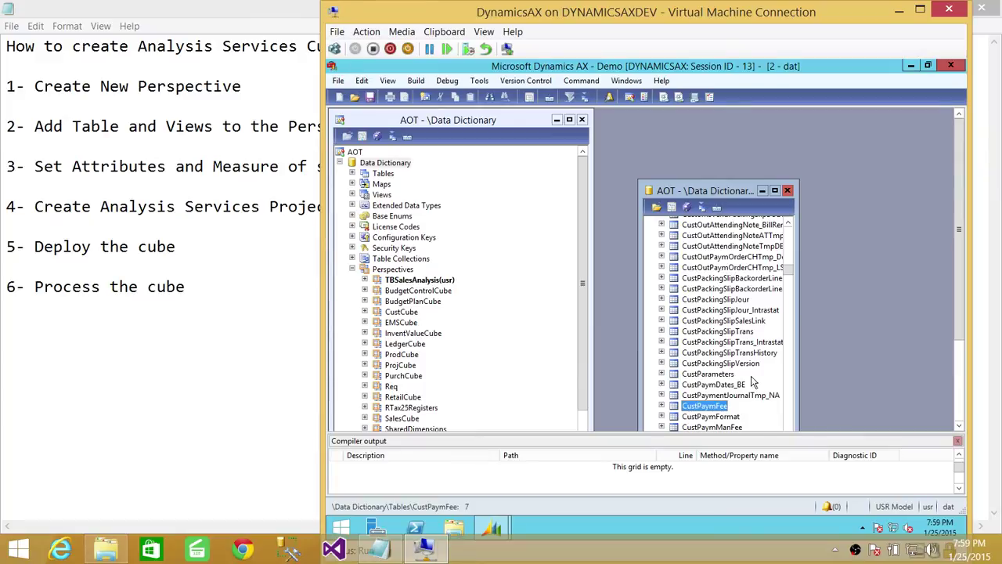
{"action": "scroll", "coordinate": [720, 407], "scroll_direction": "down", "scroll_amount": 3}
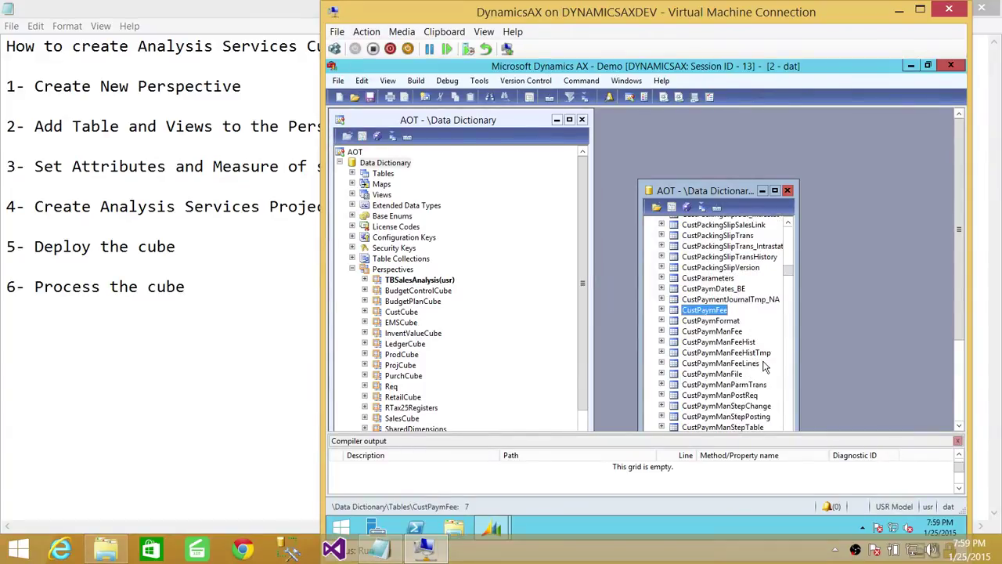
{"action": "scroll", "coordinate": [763, 373], "scroll_direction": "down", "scroll_amount": 1}
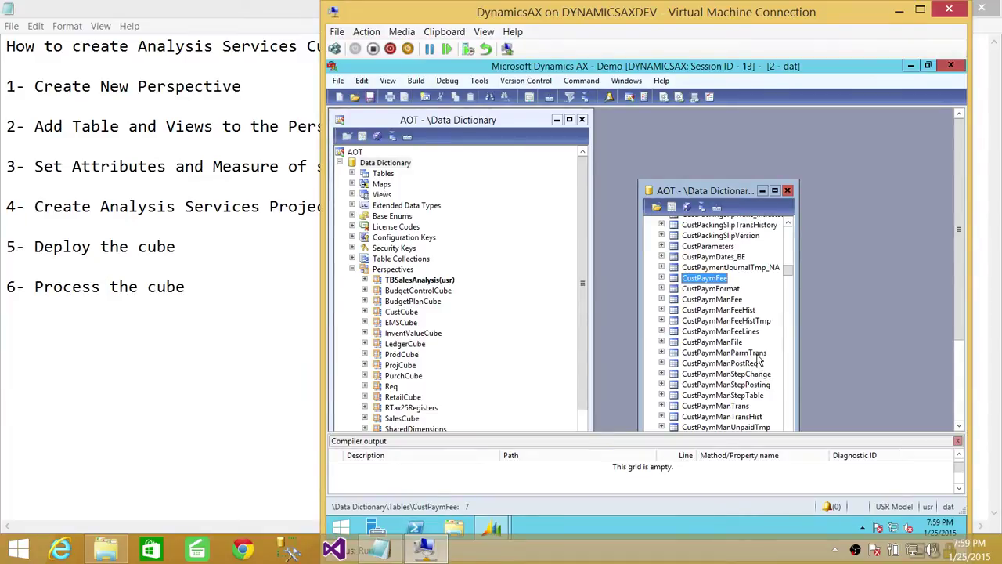
{"action": "scroll", "coordinate": [758, 358], "scroll_direction": "down", "scroll_amount": 3}
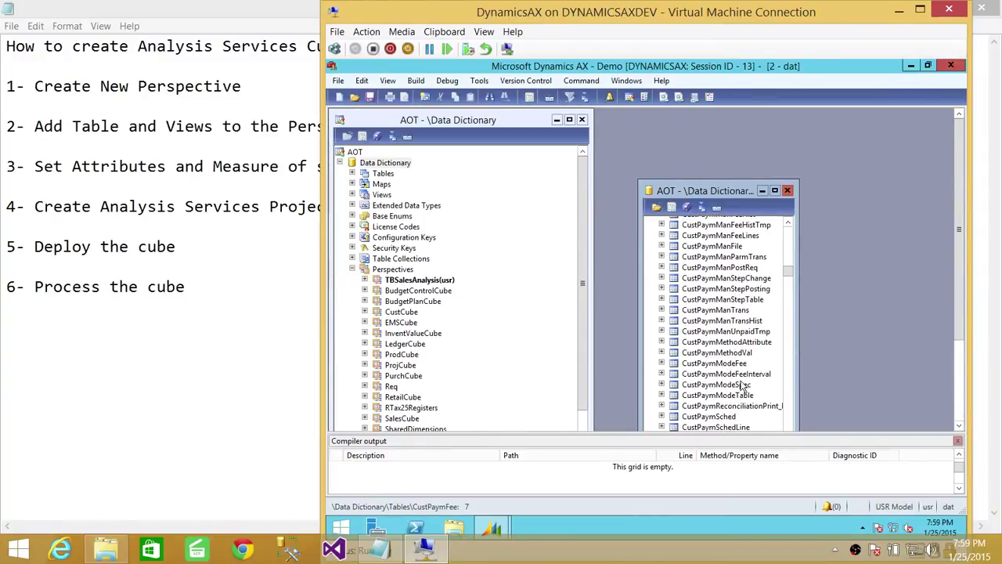
{"action": "scroll", "coordinate": [747, 368], "scroll_direction": "down", "scroll_amount": 1}
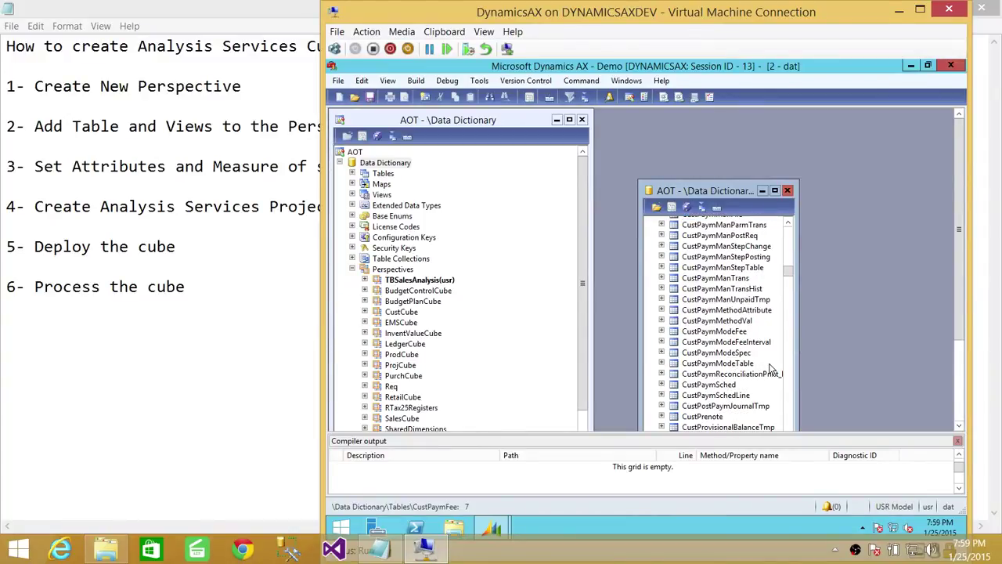
{"action": "left_click", "coordinate": [747, 364]}
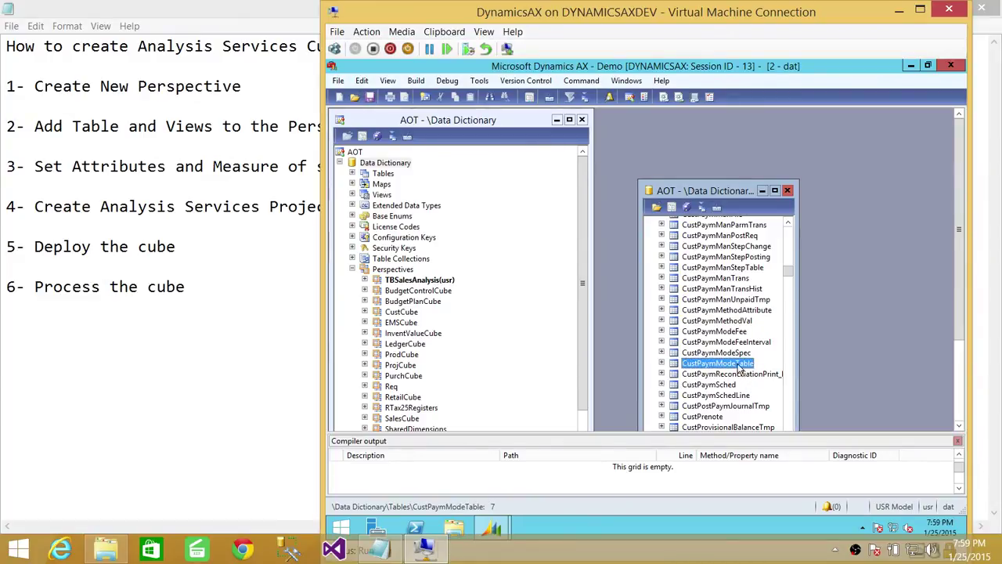
{"action": "left_click_drag", "start_coordinate": [740, 368], "coordinate": [371, 284]}
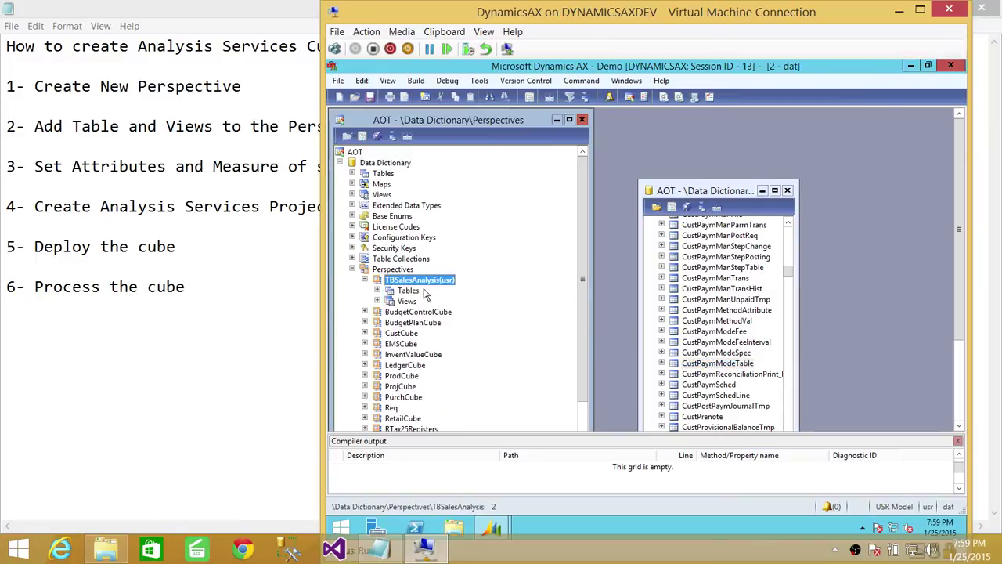
{"action": "left_click", "coordinate": [716, 363]}
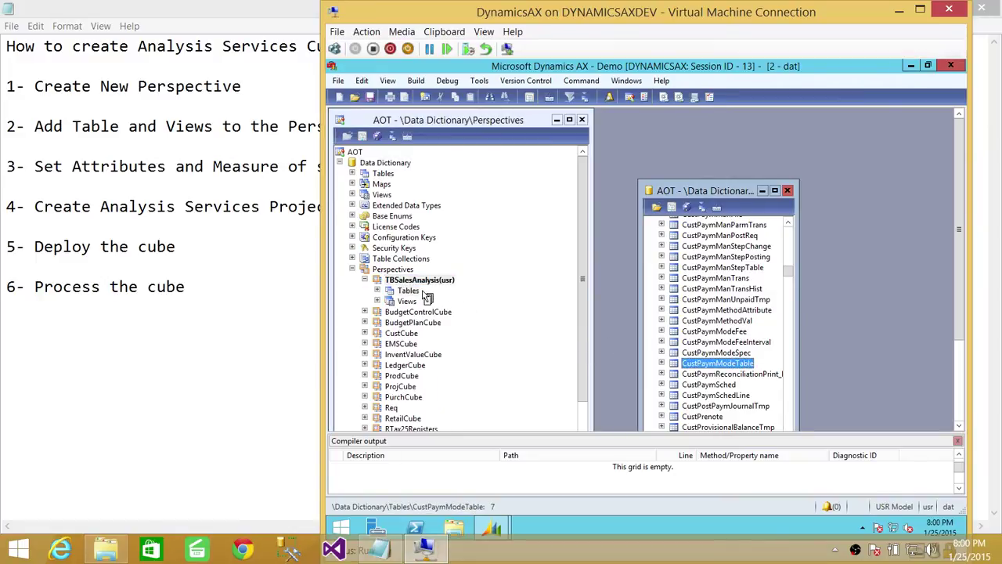
{"action": "left_click_drag", "start_coordinate": [420, 295], "coordinate": [410, 291]}
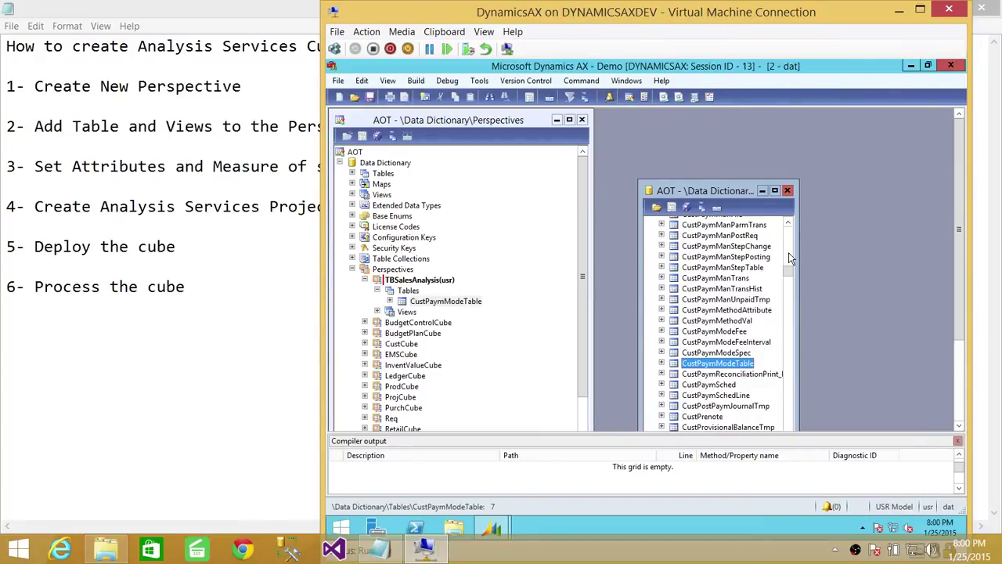
Step: Add the CustTableCube and CustTransTotalSales views from the second AOT window to the Views node of the TBSalesAnalysis perspective
{"action": "left_click", "coordinate": [649, 233]}
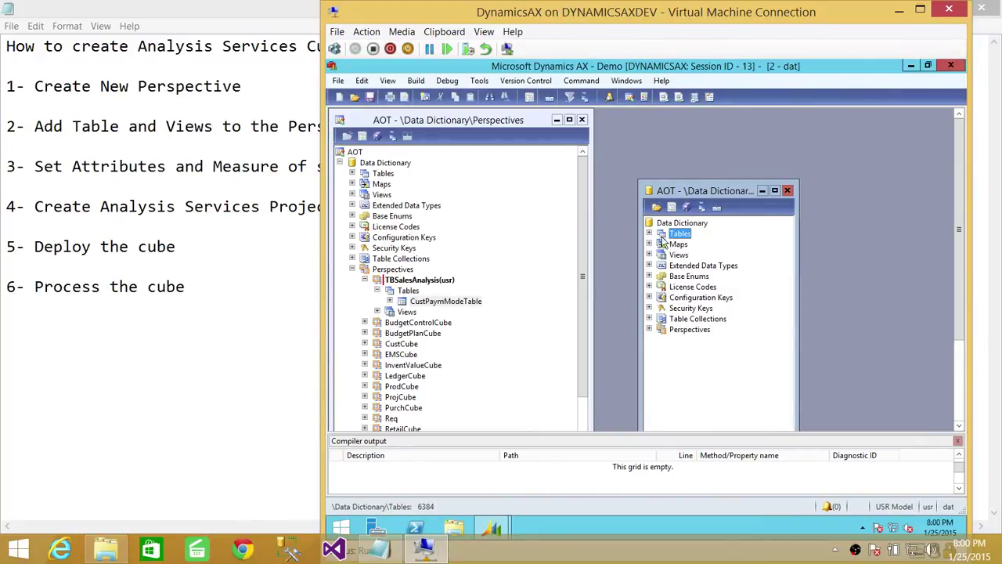
{"action": "left_click", "coordinate": [649, 255]}
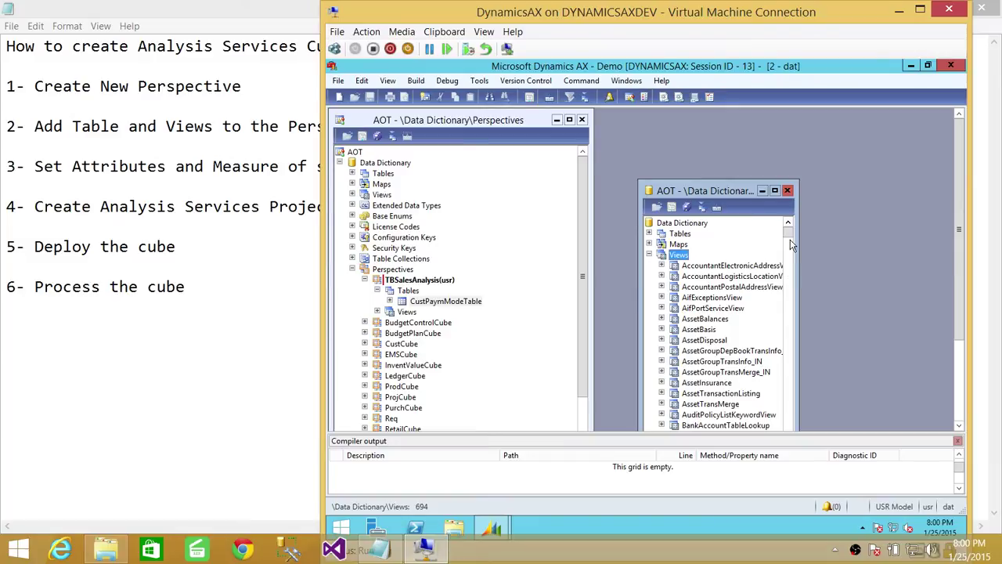
{"action": "left_click", "coordinate": [705, 328]}
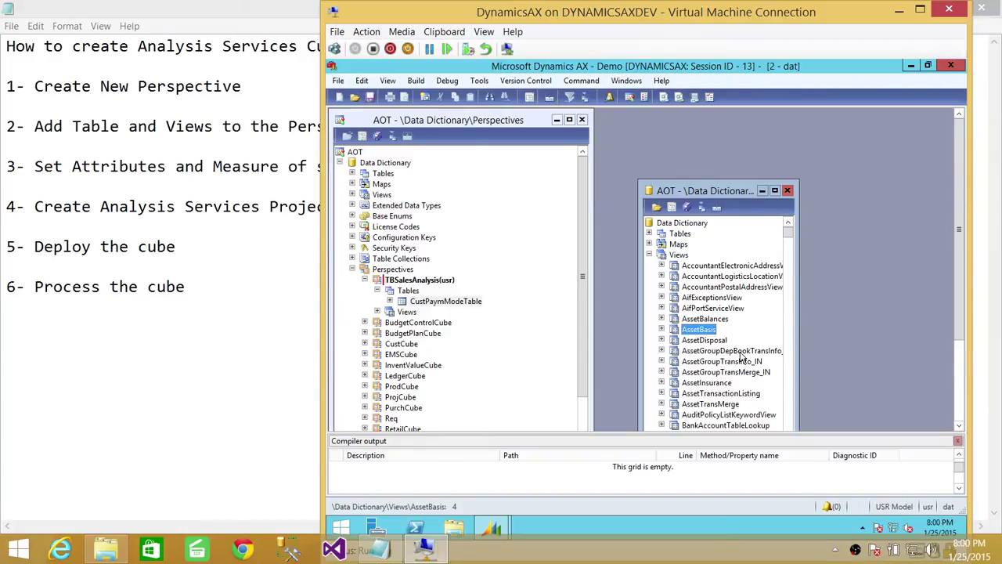
{"action": "type", "text": "c"}
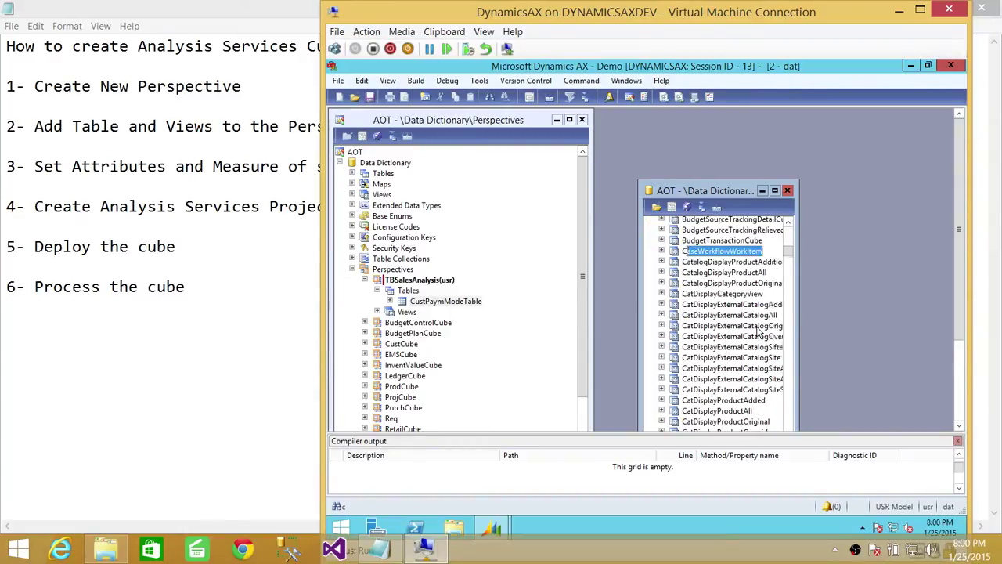
{"action": "scroll", "coordinate": [758, 332], "scroll_direction": "down", "scroll_amount": 15}
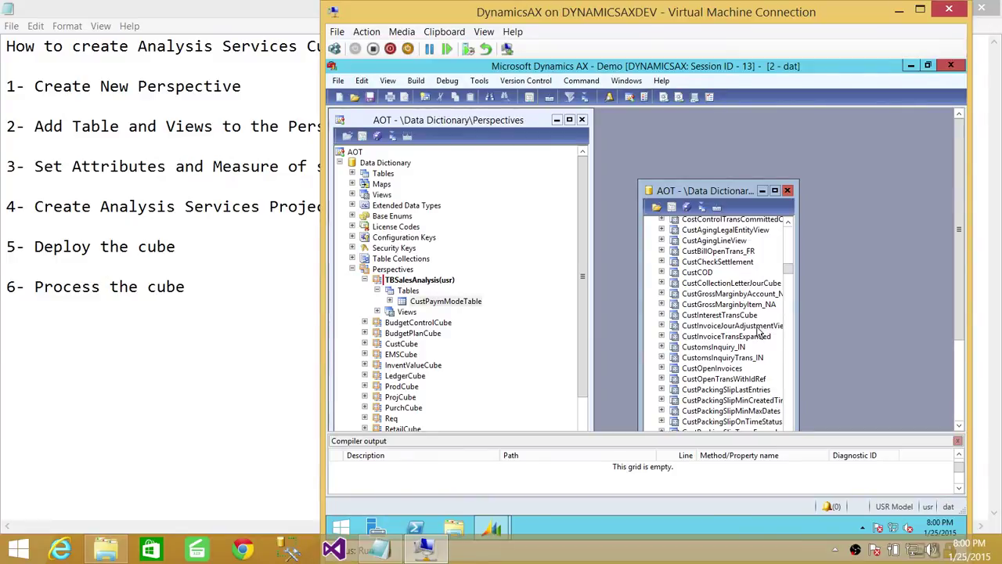
{"action": "left_click", "coordinate": [716, 347]}
{"action": "scroll", "coordinate": [760, 360], "scroll_direction": "down", "scroll_amount": 3}
{"action": "scroll", "coordinate": [760, 360], "scroll_direction": "down", "scroll_amount": 1}
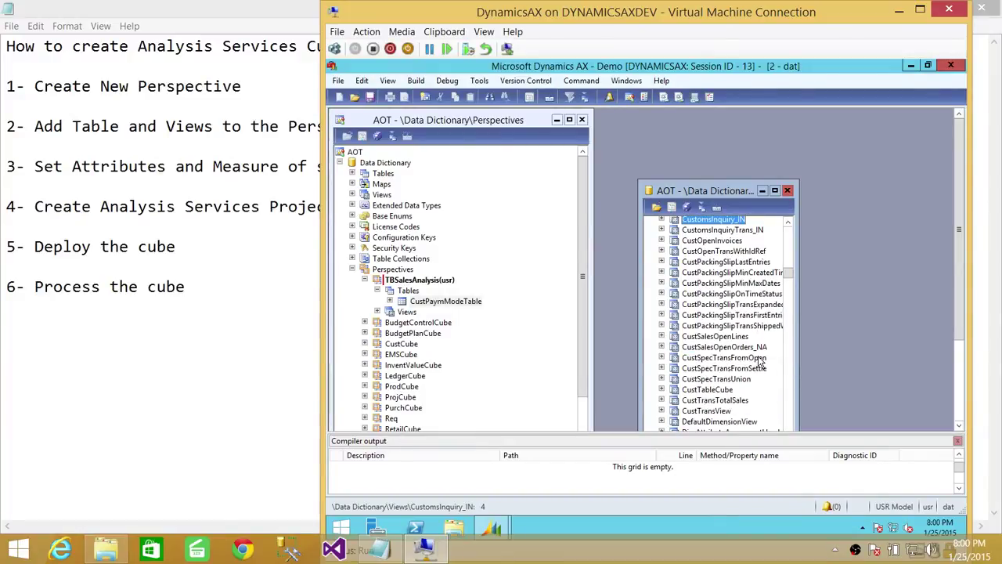
{"action": "left_click", "coordinate": [732, 396]}
{"action": "scroll", "coordinate": [759, 391], "scroll_direction": "down", "scroll_amount": 2}
{"action": "scroll", "coordinate": [758, 389], "scroll_direction": "down", "scroll_amount": 1}
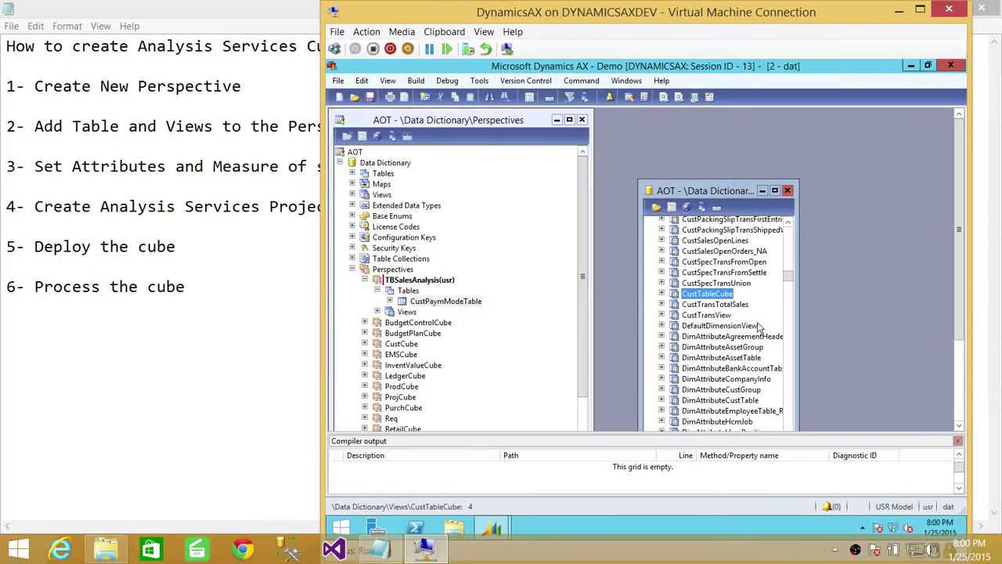
{"action": "left_click", "coordinate": [717, 305], "text": "ctrl"}
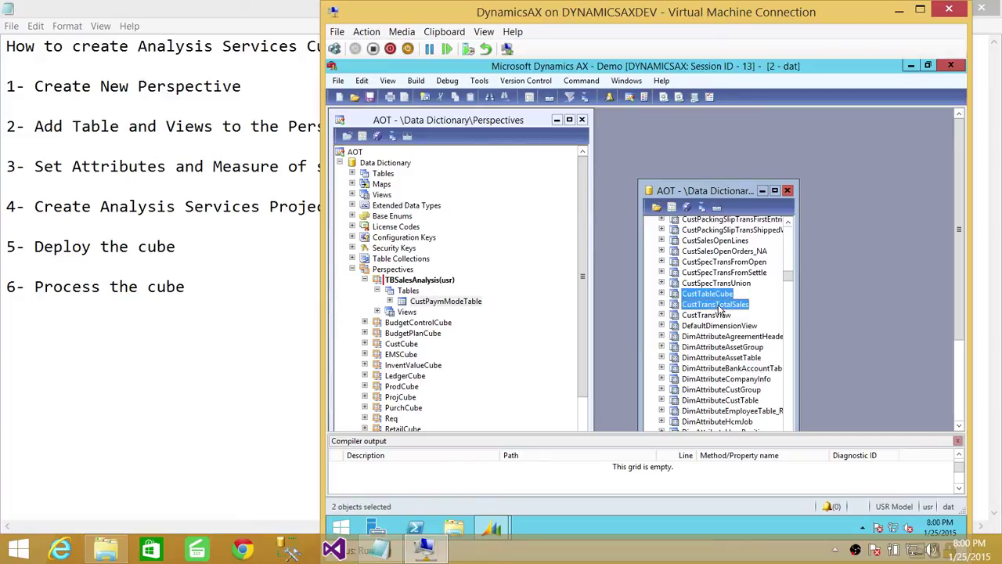
{"action": "left_click_drag", "start_coordinate": [721, 298], "coordinate": [409, 315]}
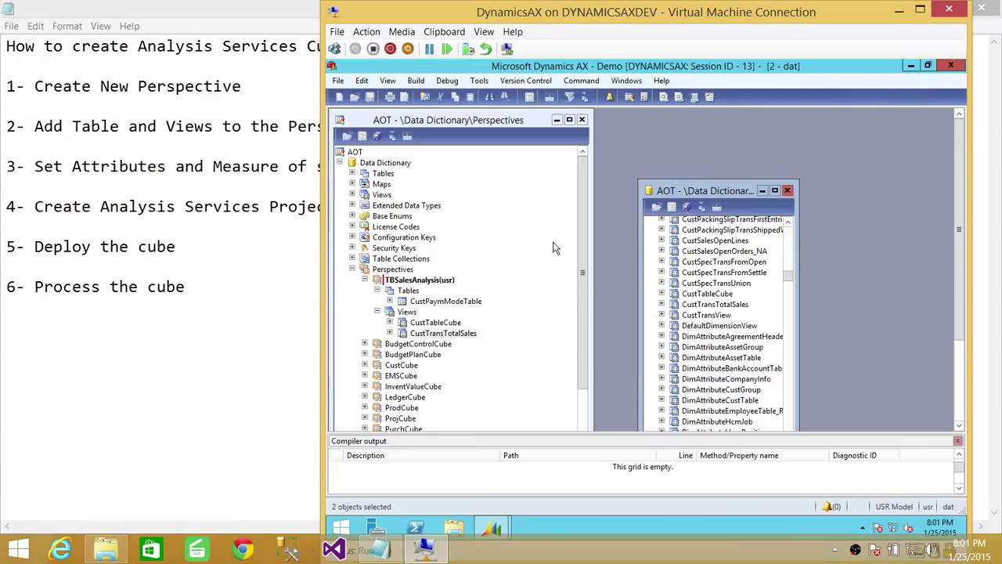
Step: Save the TBSalesAnalysis perspective with its added table and views
{"action": "right_click", "coordinate": [426, 291]}
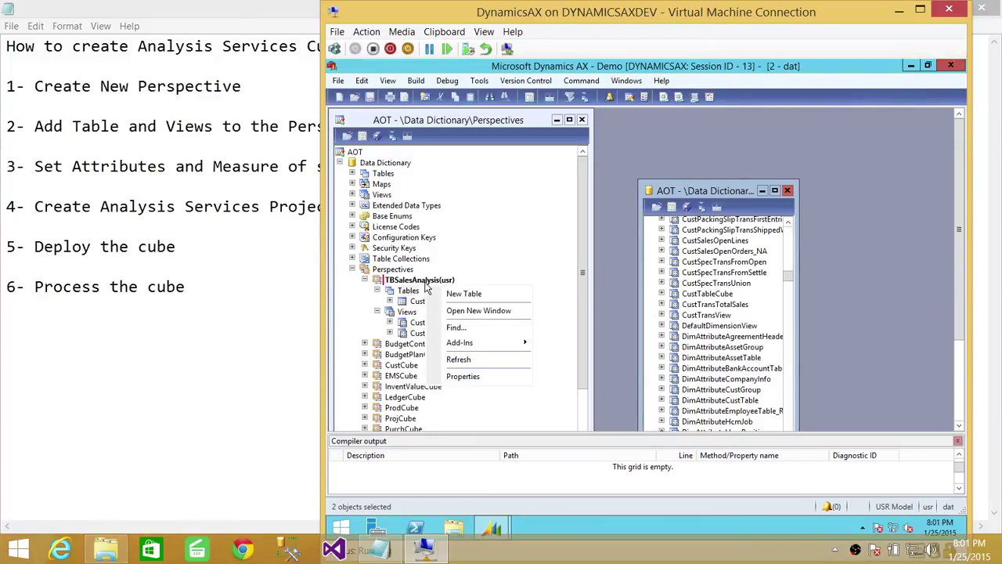
{"action": "right_click", "coordinate": [423, 280]}
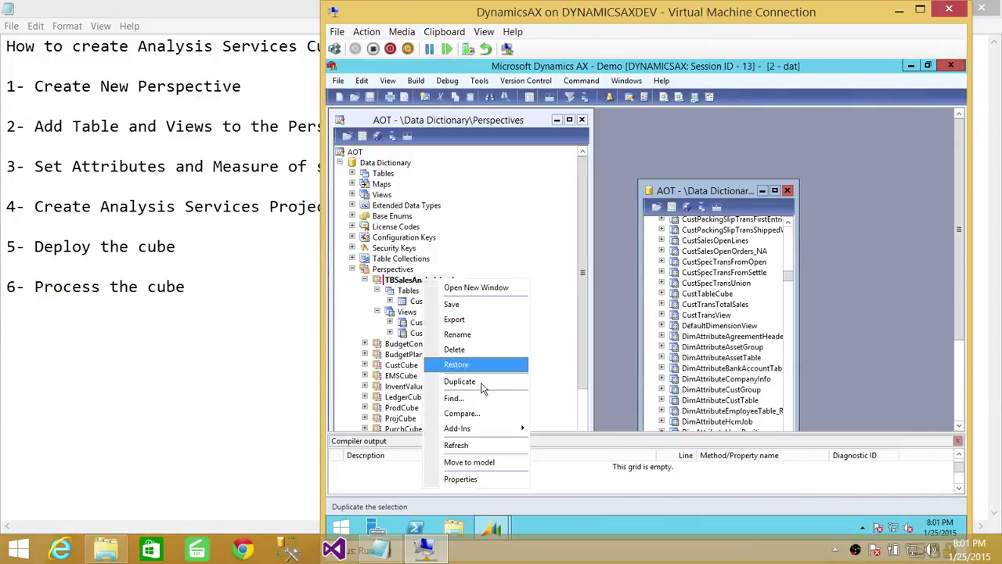
{"action": "left_click", "coordinate": [485, 303]}
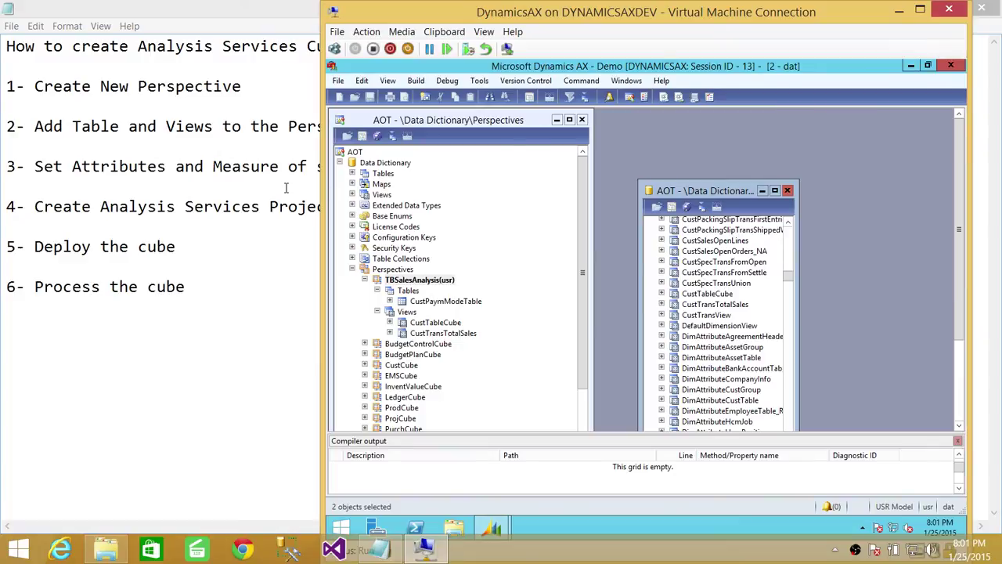
Step: Expand the fields of the CustTransTotalSales view in the TBSalesAnalysis perspective and open the view's properties
{"action": "left_click", "coordinate": [435, 335]}
{"action": "left_click", "coordinate": [390, 333]}
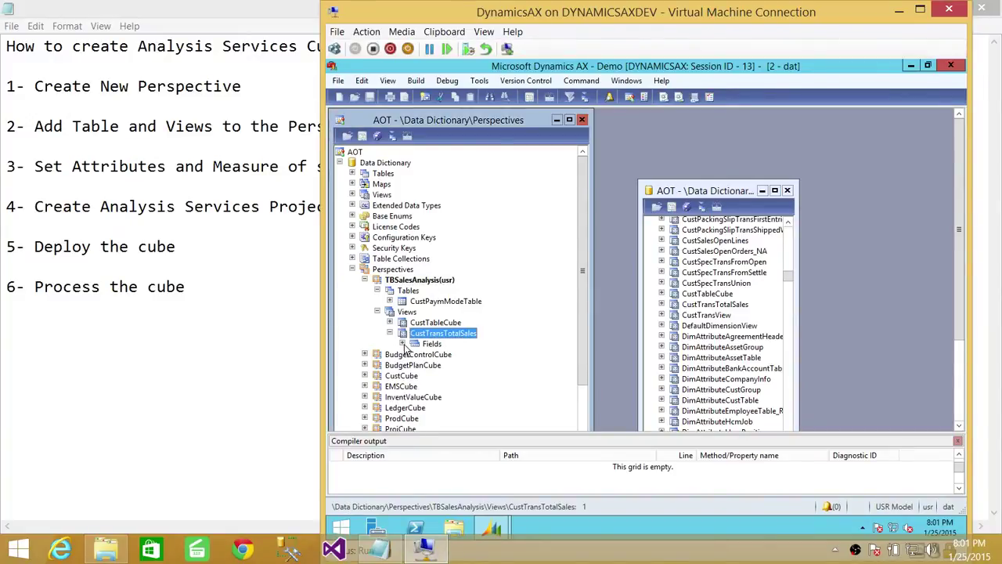
{"action": "left_click", "coordinate": [402, 344]}
{"action": "left_click", "coordinate": [474, 335]}
{"action": "right_click", "coordinate": [481, 335]}
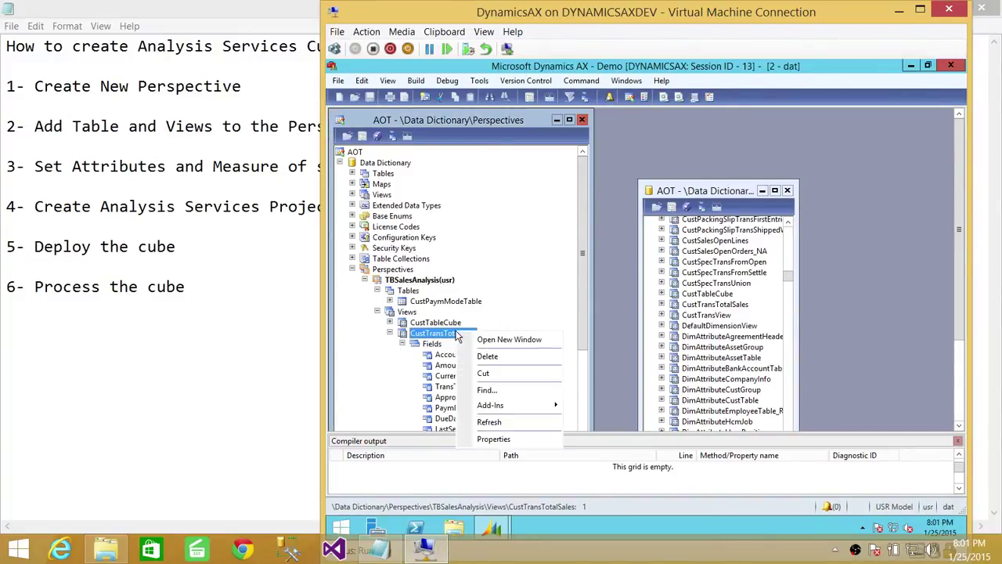
{"action": "left_click", "coordinate": [461, 440]}
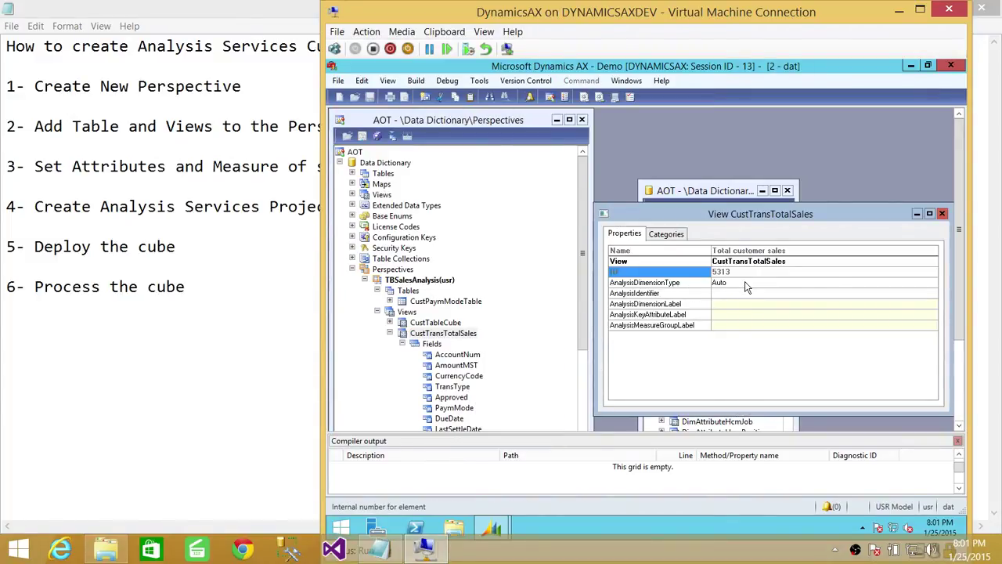
Step: Set the AnalysisDimensionType of the CustTransTotalSales view to Transaction
{"action": "left_click", "coordinate": [724, 285]}
{"action": "left_click", "coordinate": [933, 284]}
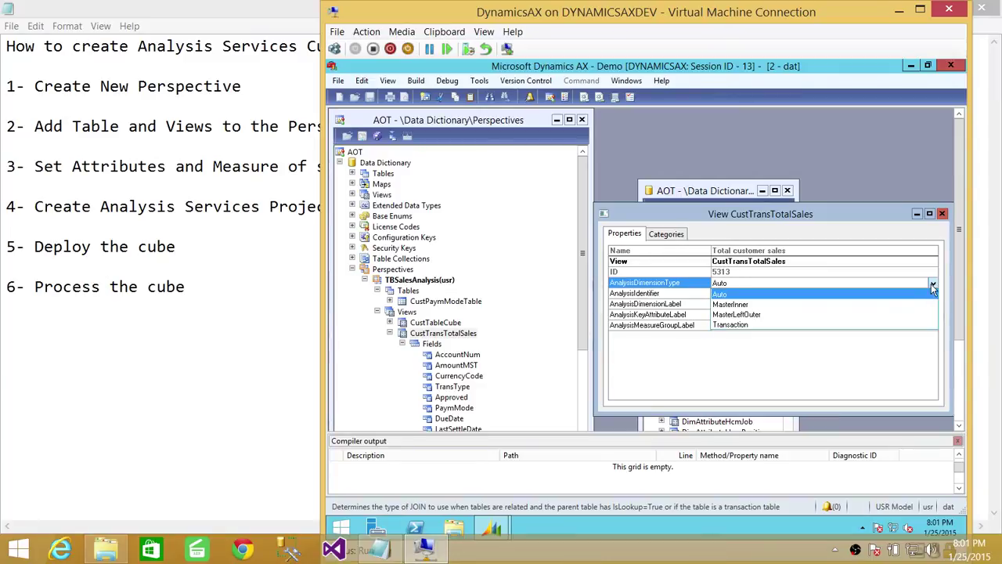
{"action": "left_click", "coordinate": [769, 324]}
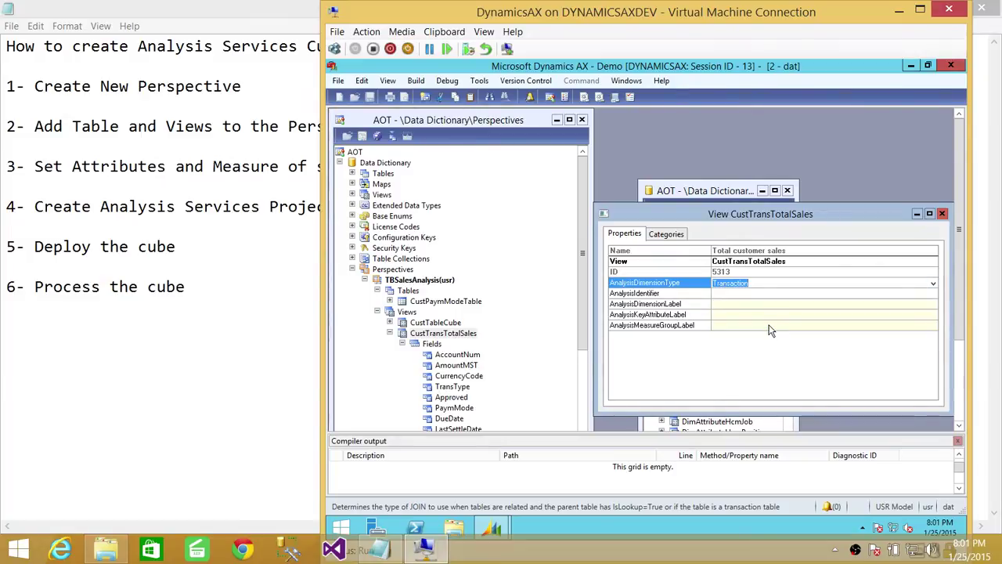
{"action": "left_click", "coordinate": [744, 298]}
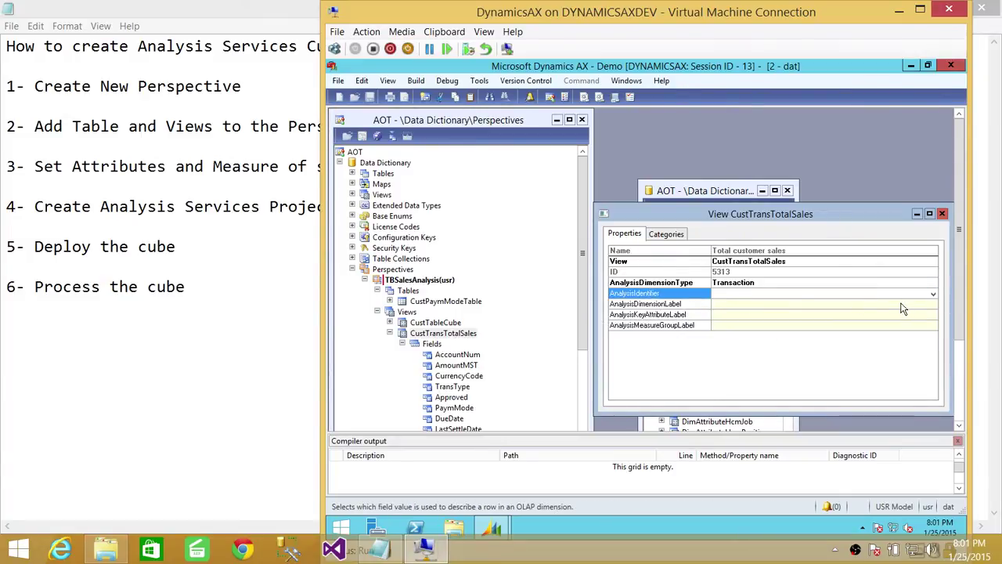
{"action": "left_click", "coordinate": [926, 304]}
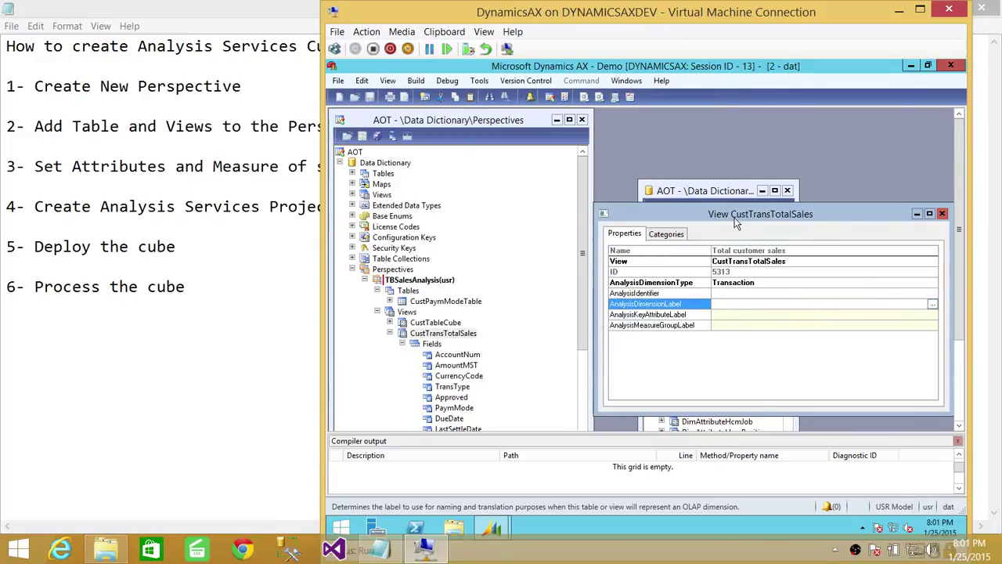
{"action": "left_click_drag", "start_coordinate": [735, 217], "coordinate": [729, 172]}
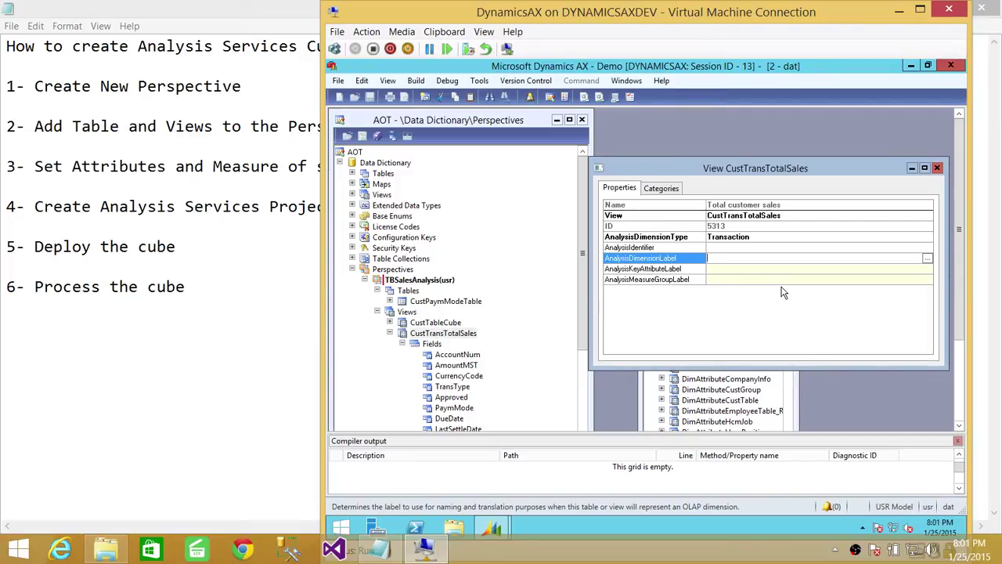
Step: Set the AnalysisUsage of the TransDate field in the CustTransTotalSales view to Attribute
{"action": "left_click", "coordinate": [466, 357]}
{"action": "scroll", "coordinate": [506, 381], "scroll_direction": "down", "scroll_amount": 2}
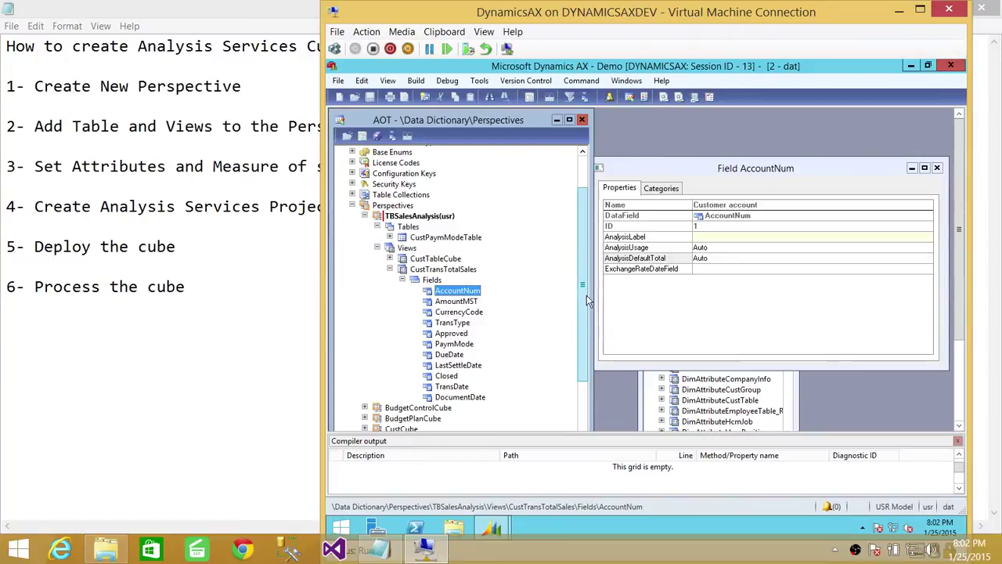
{"action": "scroll", "coordinate": [582, 301], "scroll_direction": "down", "scroll_amount": 1}
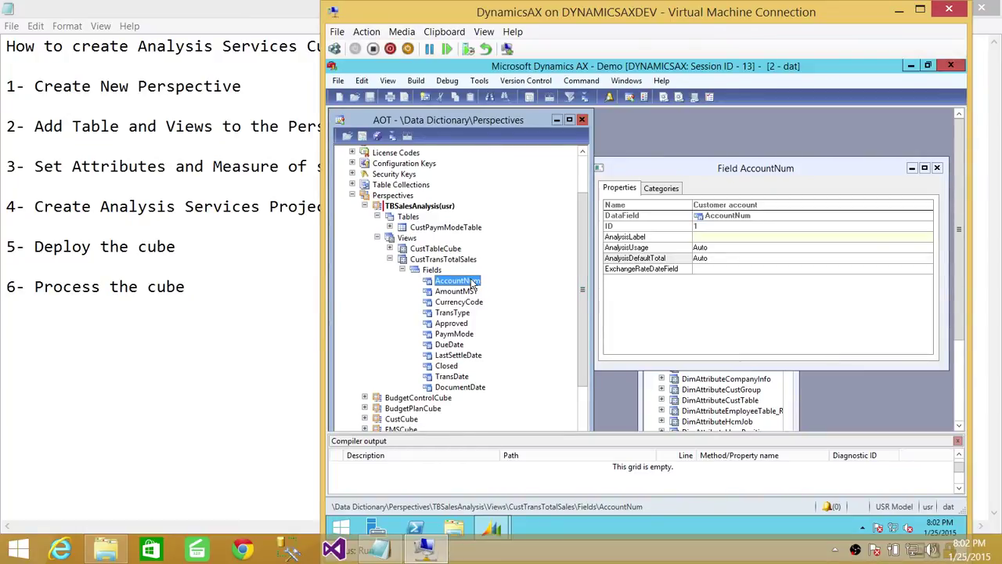
{"action": "left_click", "coordinate": [453, 375]}
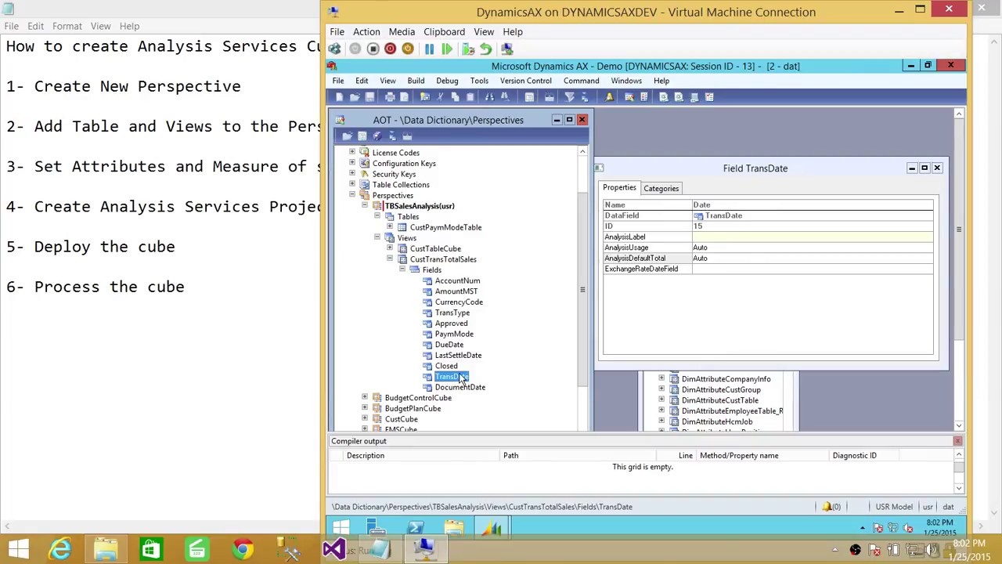
{"action": "right_click", "coordinate": [462, 378]}
{"action": "left_click", "coordinate": [505, 430]}
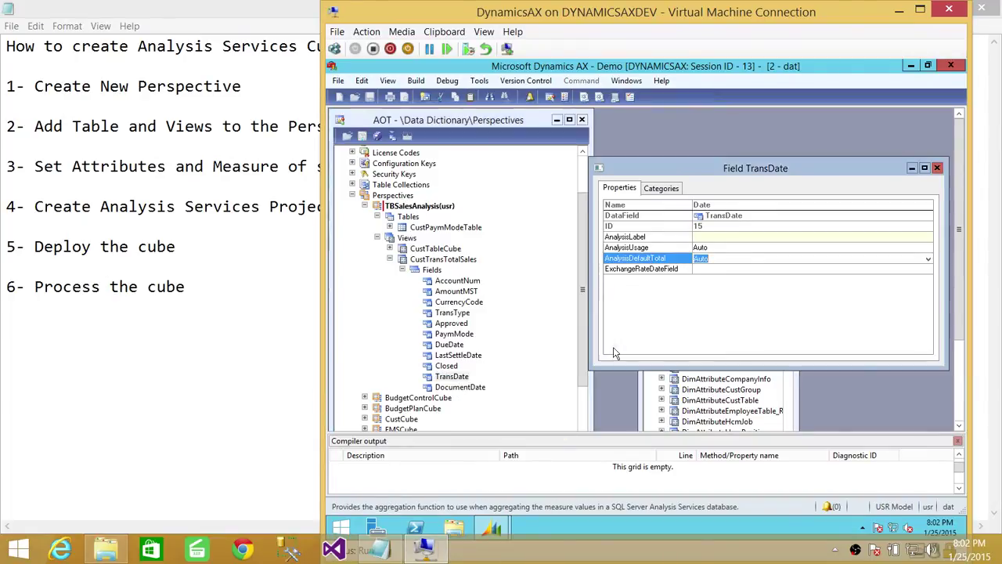
{"action": "left_click", "coordinate": [771, 238]}
{"action": "left_click", "coordinate": [907, 248]}
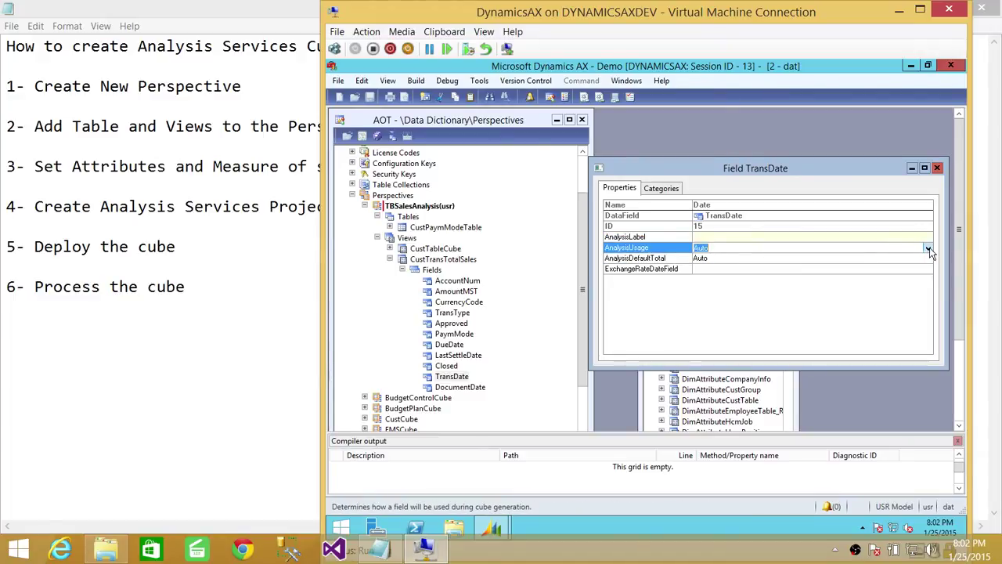
{"action": "left_click", "coordinate": [927, 247]}
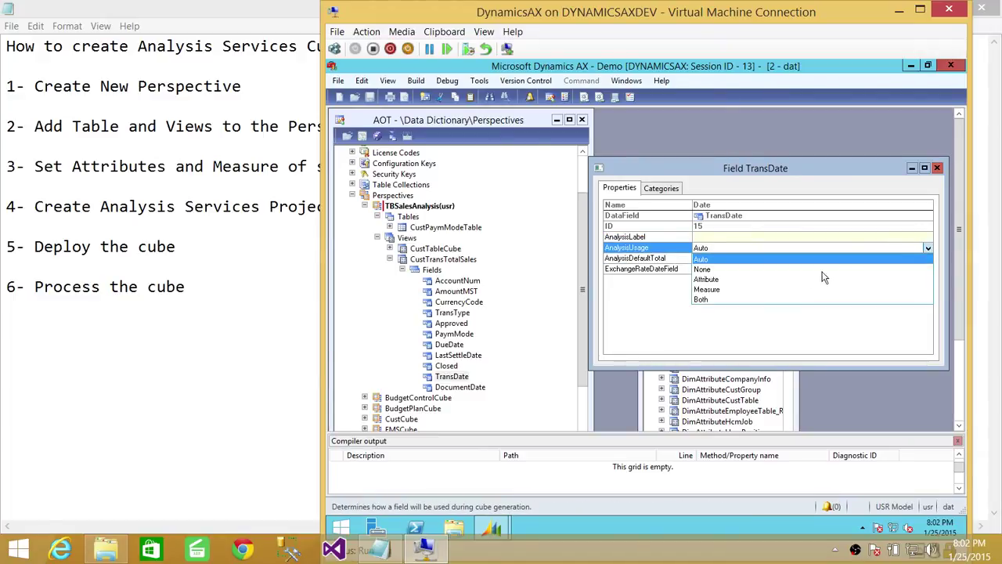
{"action": "left_click", "coordinate": [728, 280]}
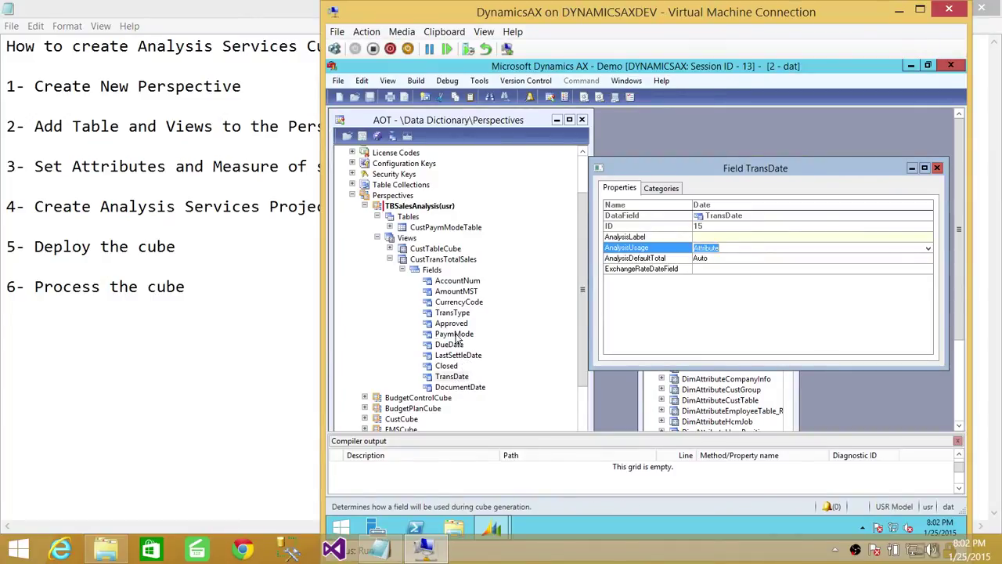
Step: Set the AnalysisUsage of the PaymMode field in the CustTransTotalSales view to Attribute
{"action": "left_click", "coordinate": [458, 335]}
{"action": "right_click", "coordinate": [465, 335]}
{"action": "left_click", "coordinate": [527, 393]}
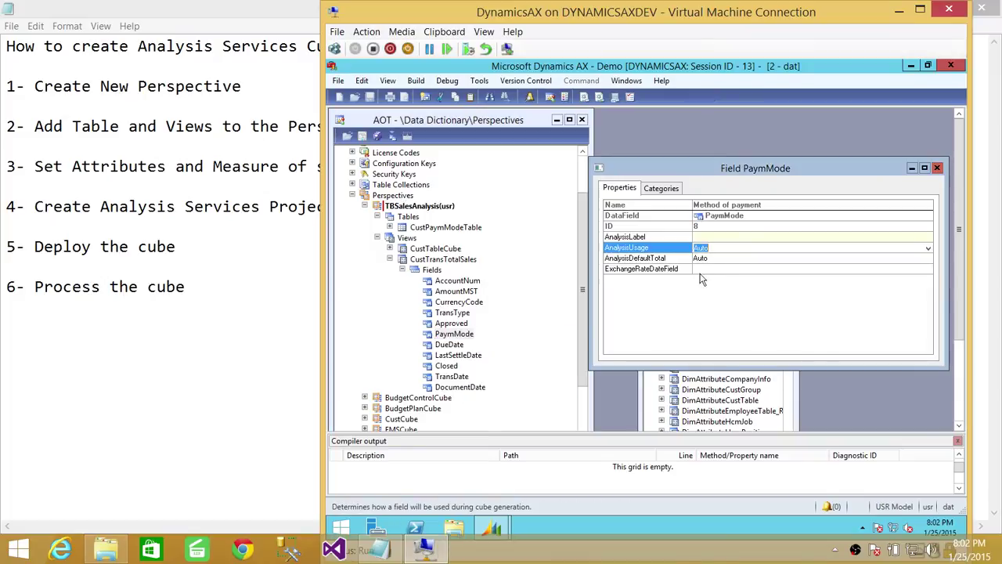
{"action": "left_click", "coordinate": [928, 249]}
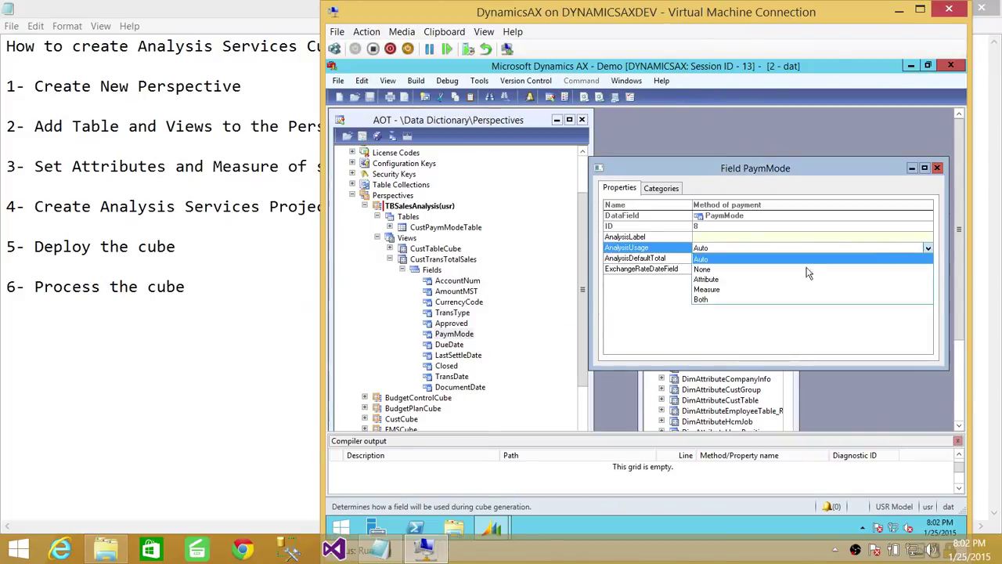
{"action": "left_click", "coordinate": [740, 280]}
{"action": "left_click", "coordinate": [729, 259]}
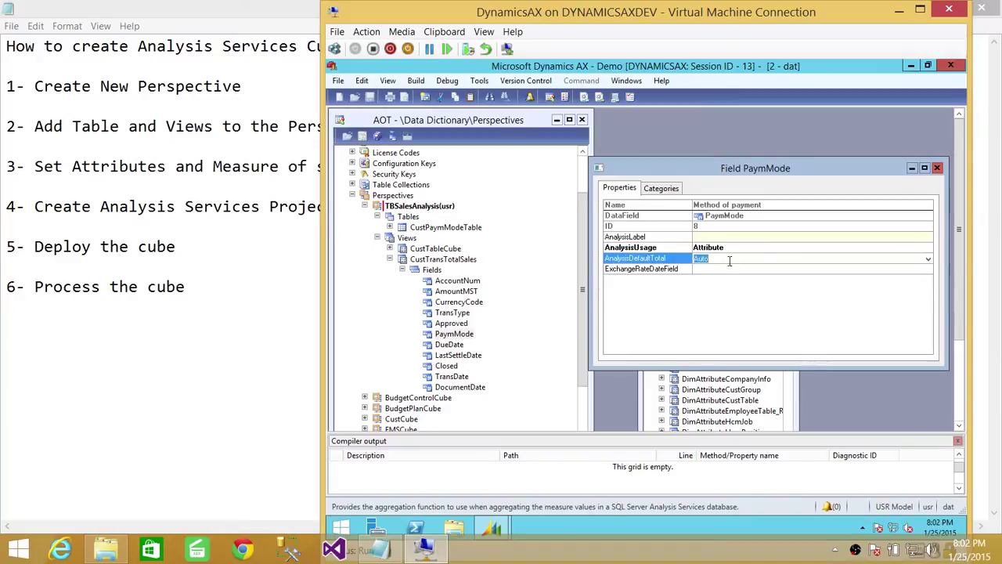
{"action": "left_click", "coordinate": [928, 259]}
{"action": "left_click", "coordinate": [928, 259]}
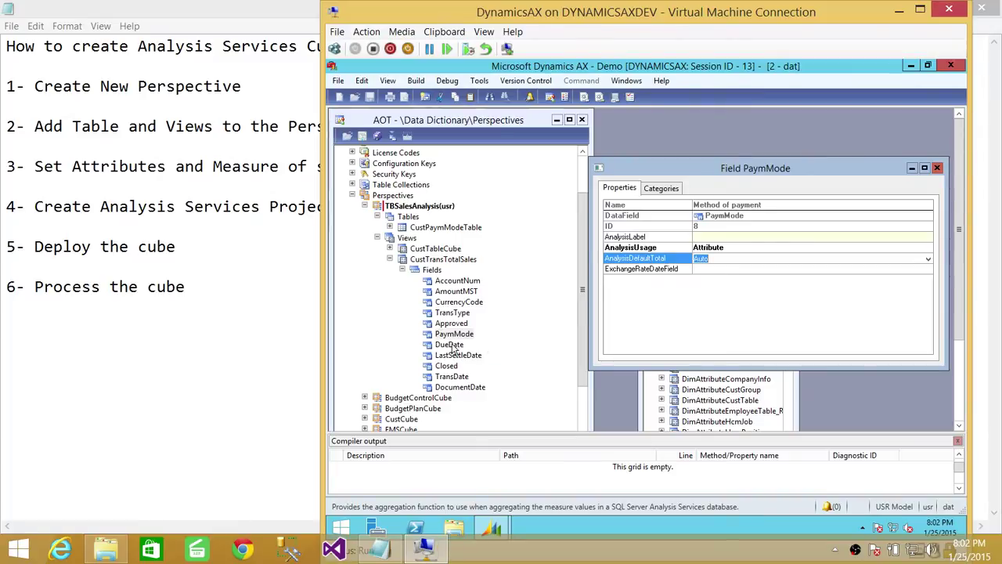
Step: Set the AnalysisUsage of the AmountMST field in the CustTransTotalSales view to Measure
{"action": "left_click", "coordinate": [472, 281]}
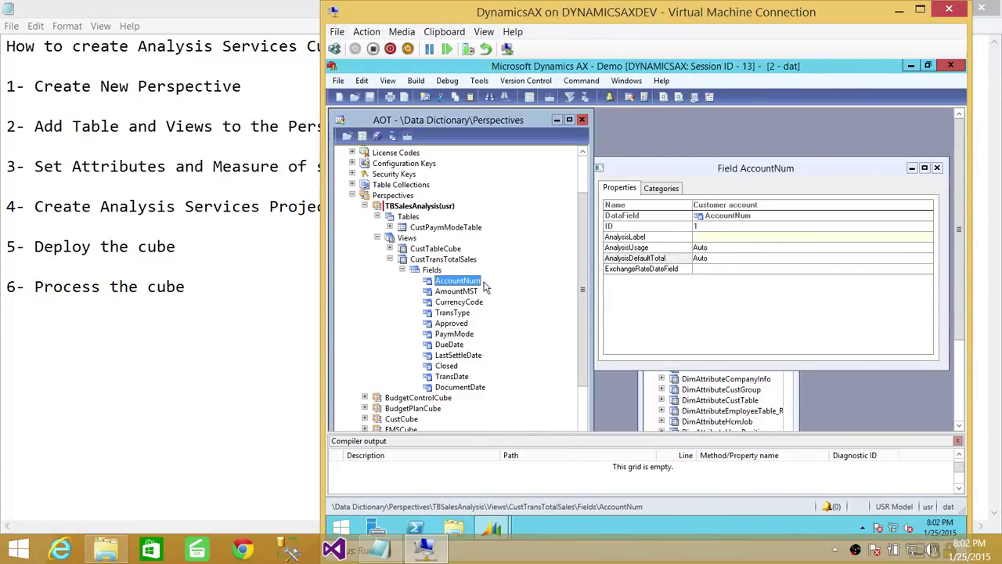
{"action": "right_click", "coordinate": [481, 291]}
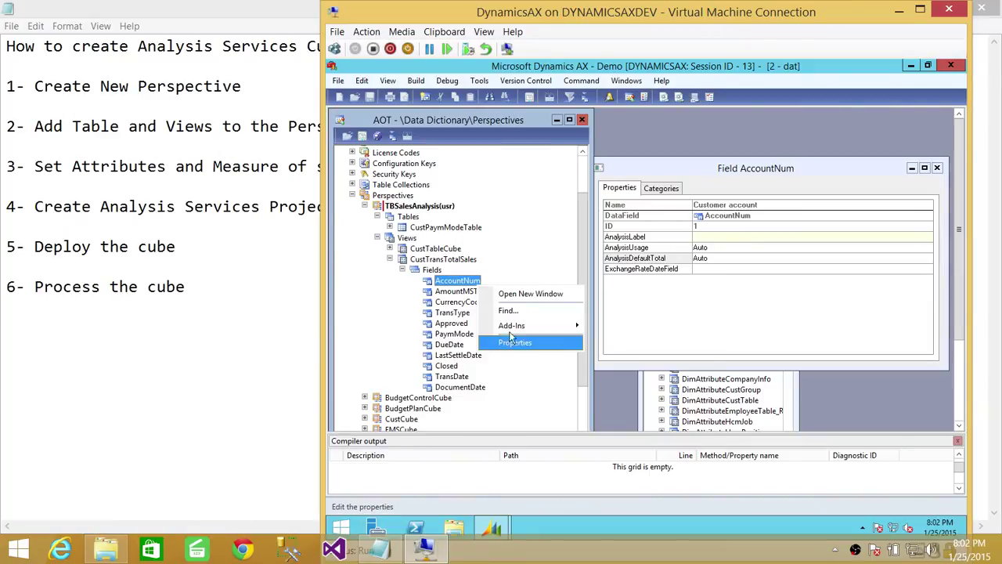
{"action": "left_click", "coordinate": [463, 292]}
{"action": "right_click", "coordinate": [462, 292]}
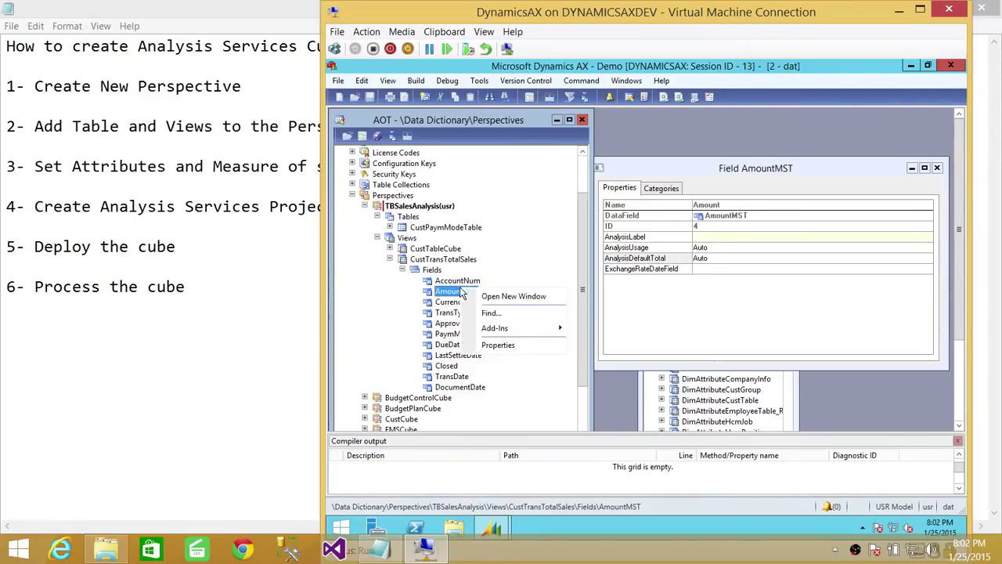
{"action": "left_click", "coordinate": [525, 345]}
{"action": "left_click", "coordinate": [747, 258]}
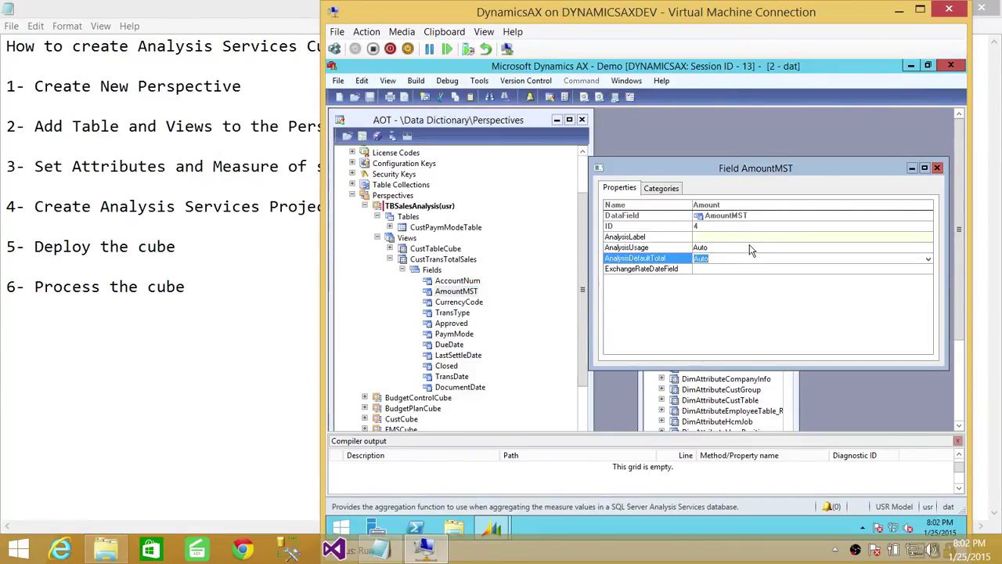
{"action": "left_click", "coordinate": [750, 247]}
{"action": "left_click", "coordinate": [928, 248]}
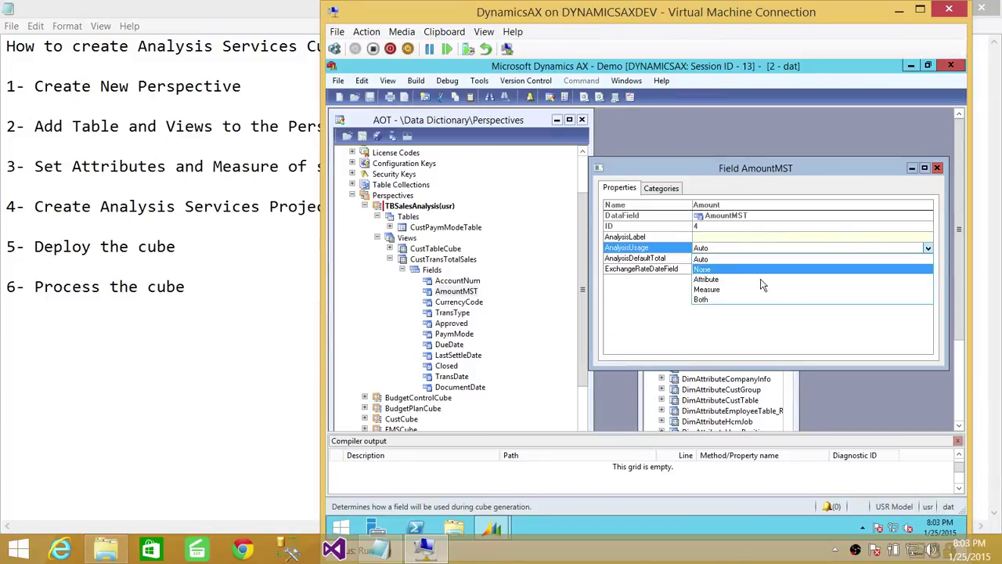
{"action": "left_click", "coordinate": [736, 291]}
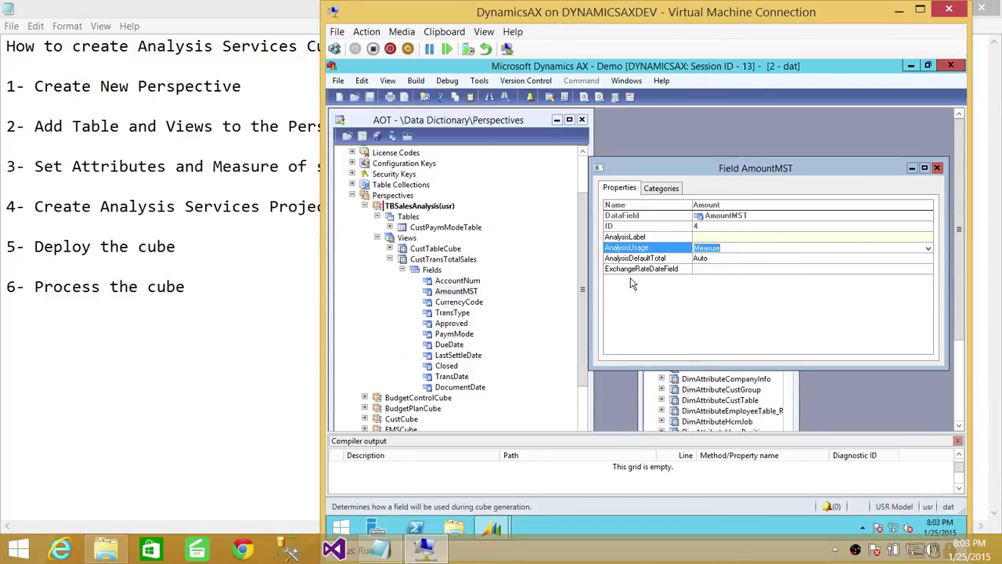
Step: Set the AnalysisDefaultTotal of the AmountMST field to Sum
{"action": "left_click", "coordinate": [746, 258]}
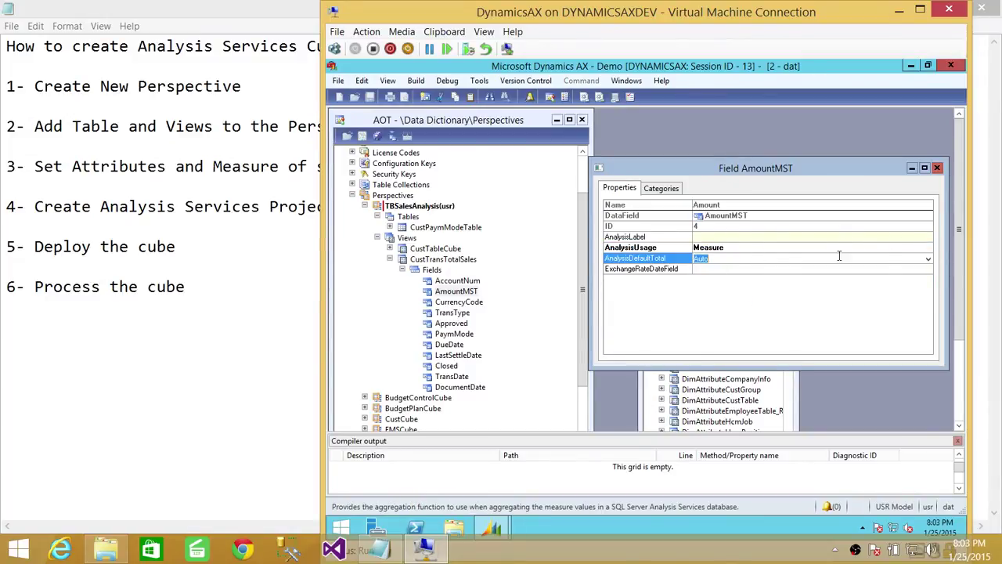
{"action": "left_click", "coordinate": [928, 258]}
{"action": "left_click", "coordinate": [738, 290]}
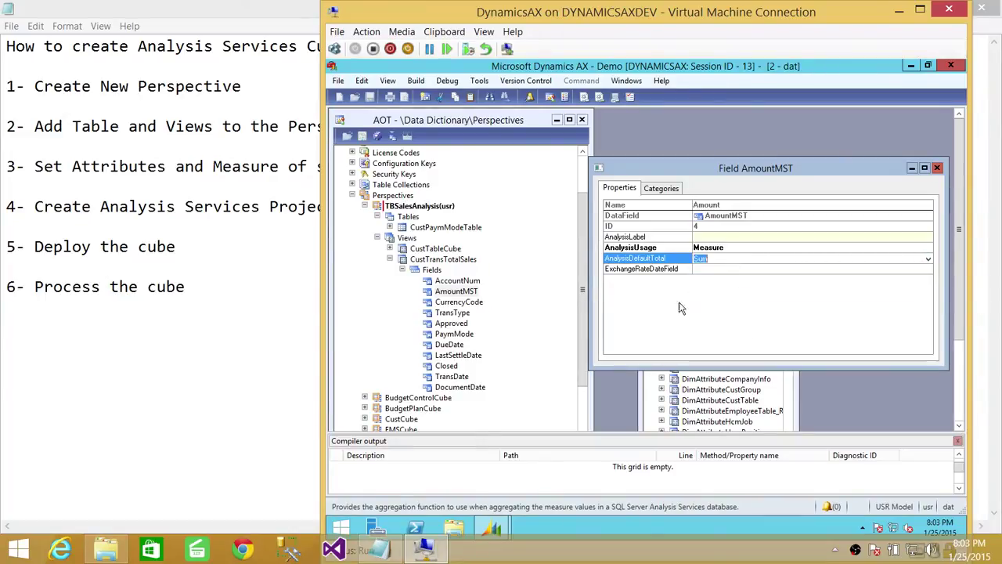
{"action": "left_click", "coordinate": [531, 324]}
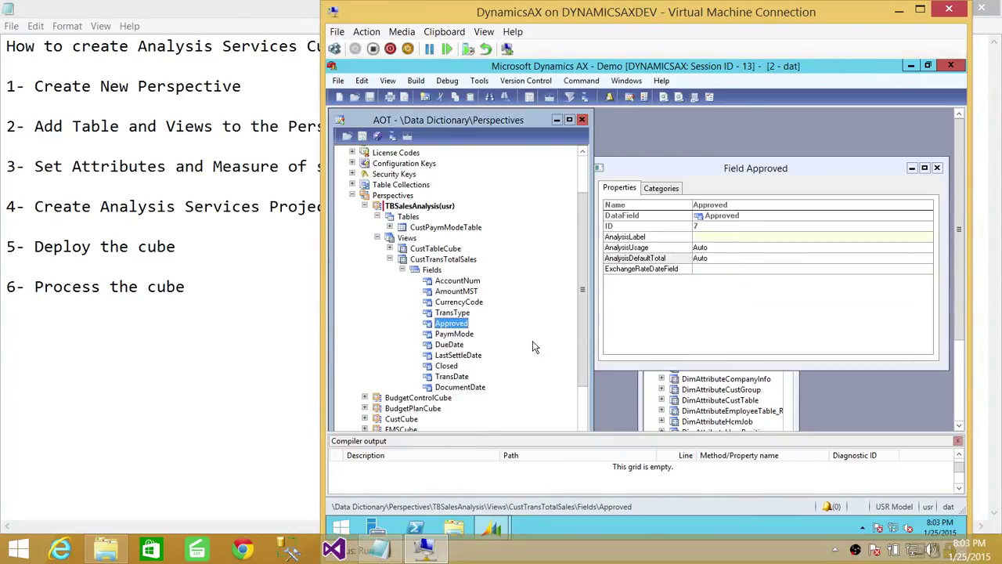
Step: Collapse the fields of the CustTransTotalSales view and expand the fields of the CustTableCube view
{"action": "scroll", "coordinate": [533, 340], "scroll_direction": "down", "scroll_amount": 1}
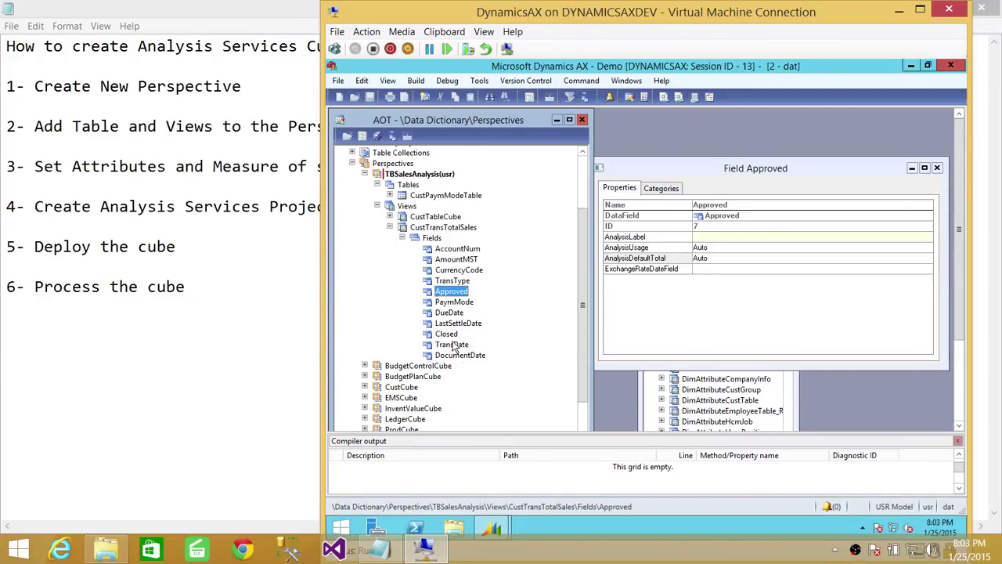
{"action": "left_click", "coordinate": [402, 237]}
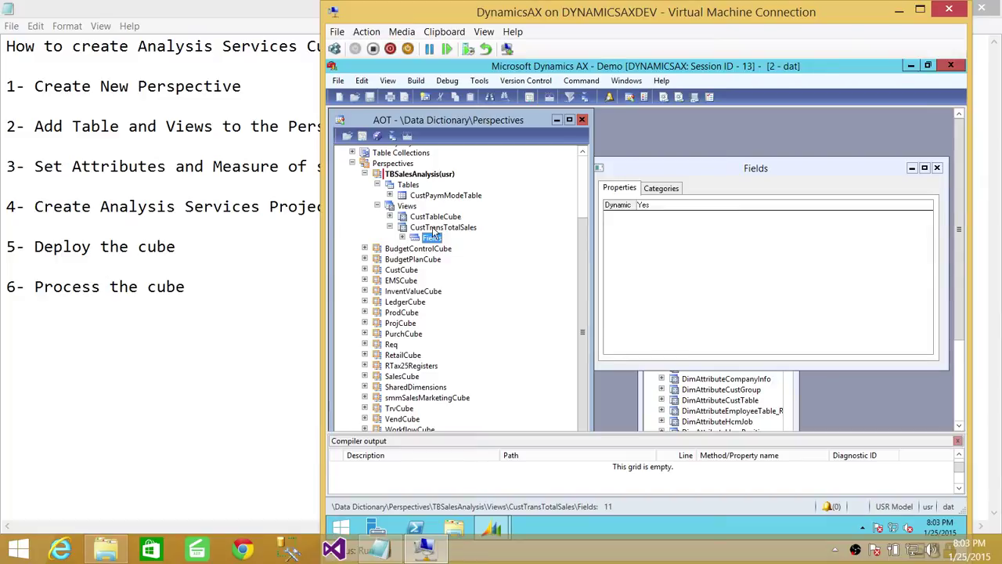
{"action": "left_click", "coordinate": [391, 217]}
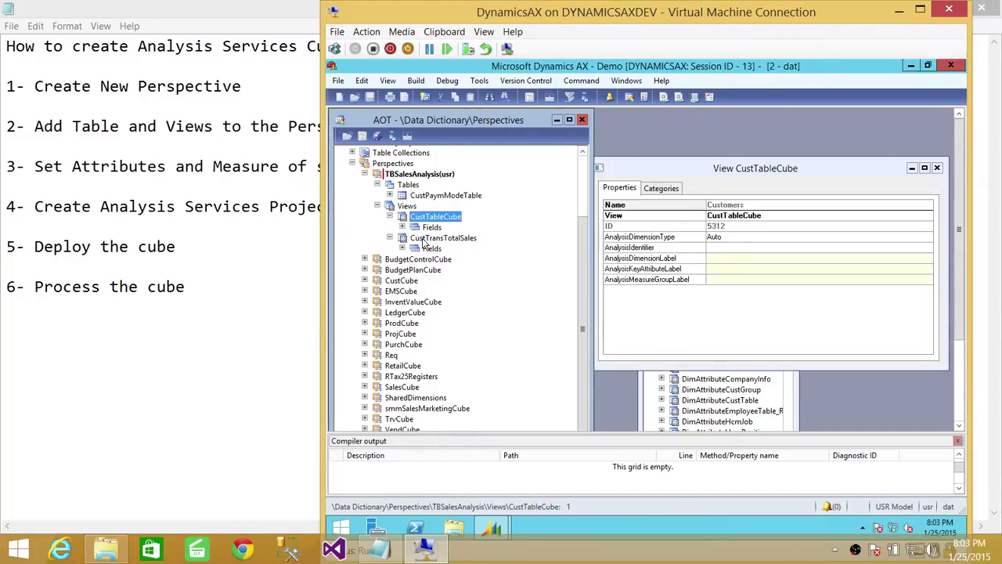
{"action": "left_click", "coordinate": [403, 227]}
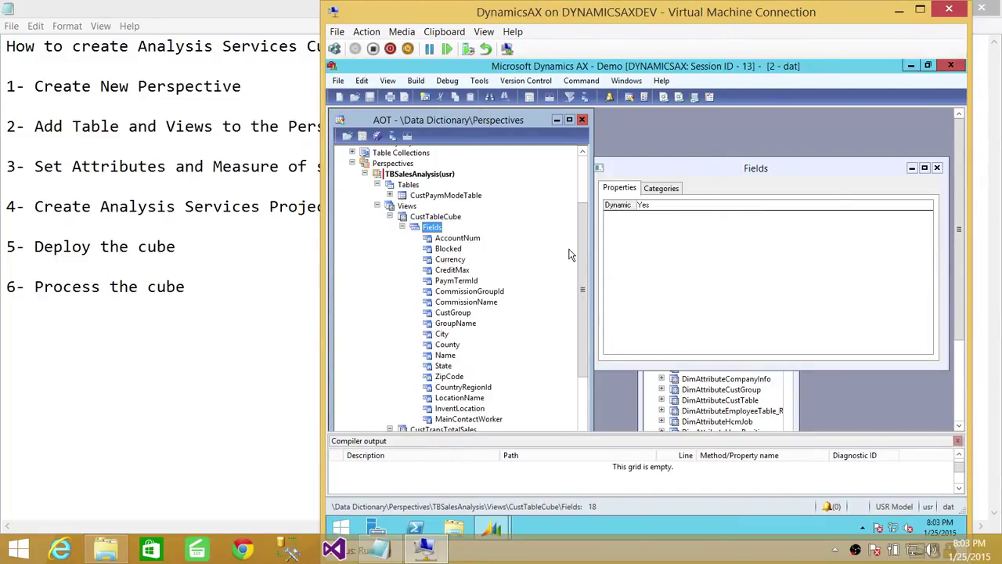
{"action": "left_click", "coordinate": [577, 249]}
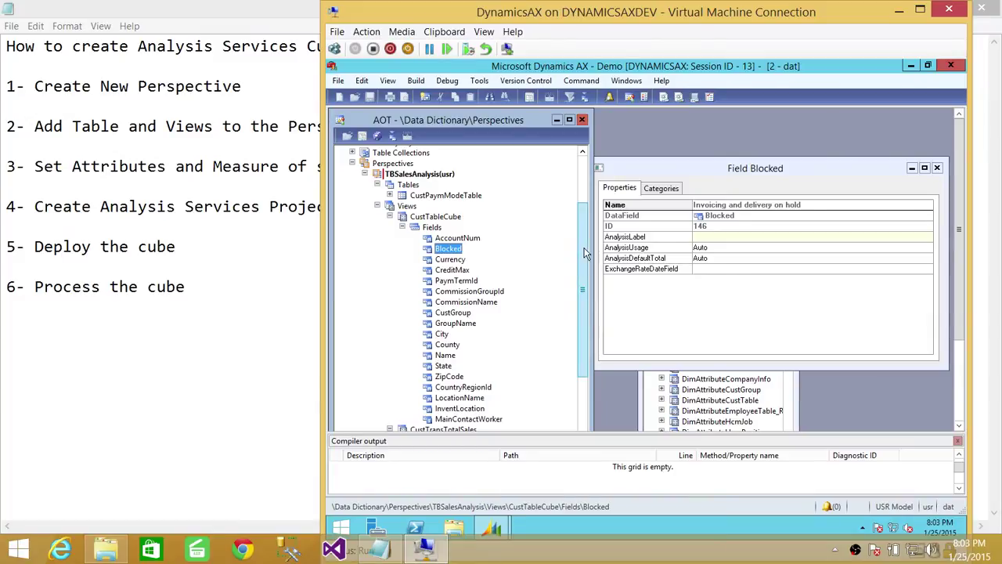
{"action": "scroll", "coordinate": [585, 253], "scroll_direction": "down", "scroll_amount": 1}
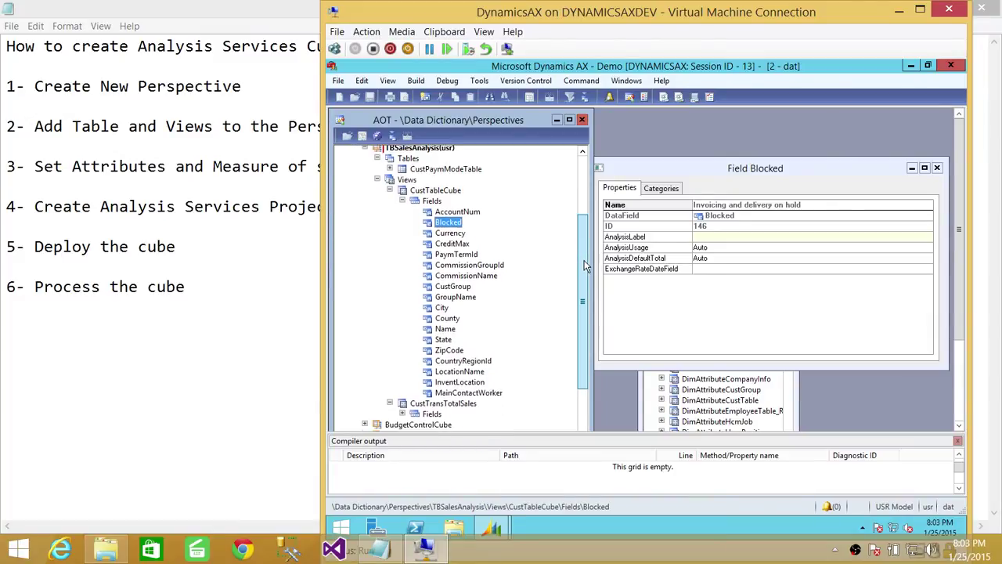
Step: Set the AnalysisUsage of the County, Name, State and LocationName fields in the CustTableCube view to Attribute
{"action": "left_click", "coordinate": [447, 317]}
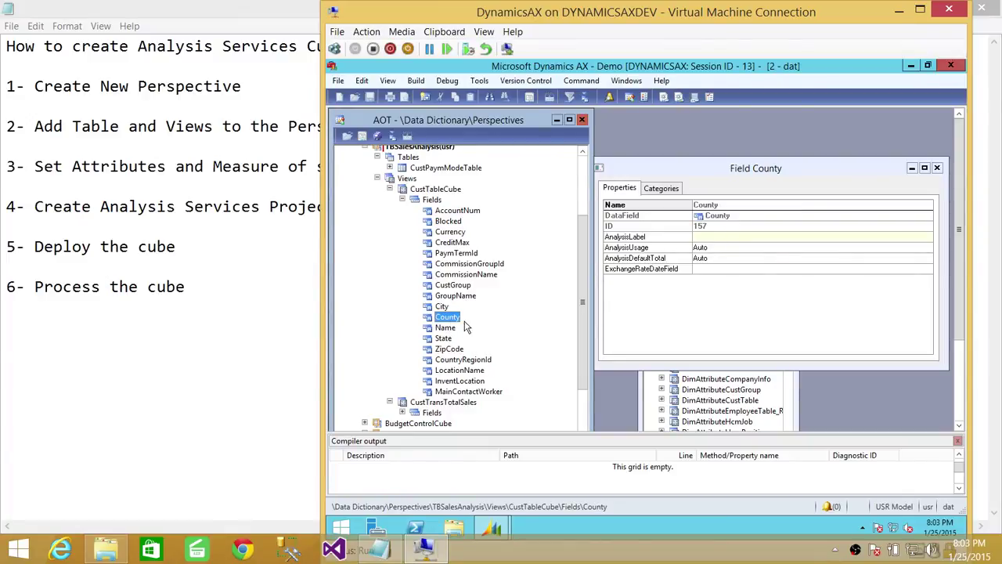
{"action": "key", "text": "shift+Down"}
{"action": "key", "text": "shift+Down"}
{"action": "key", "text": "shift+Down"}
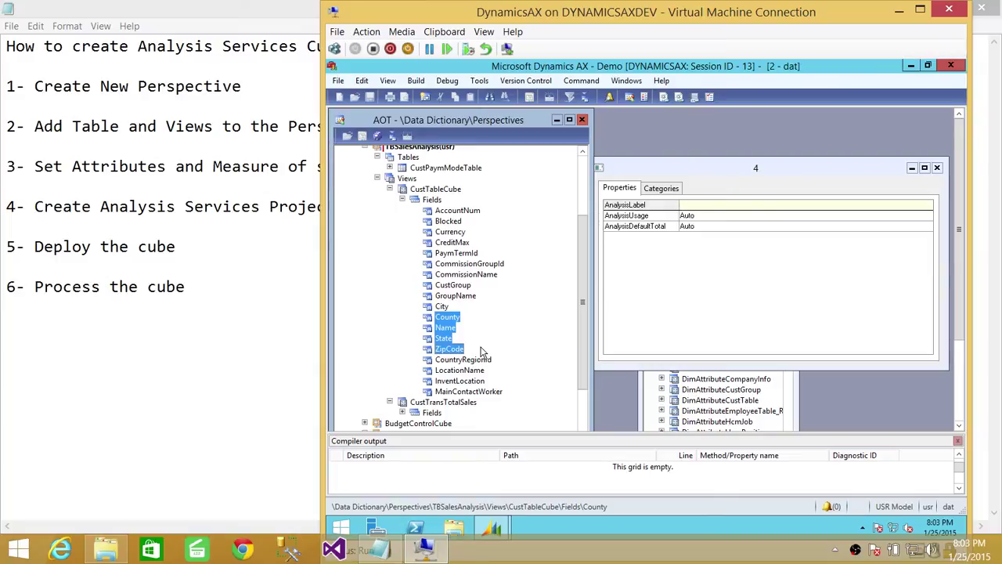
{"action": "key", "text": "shift+Down"}
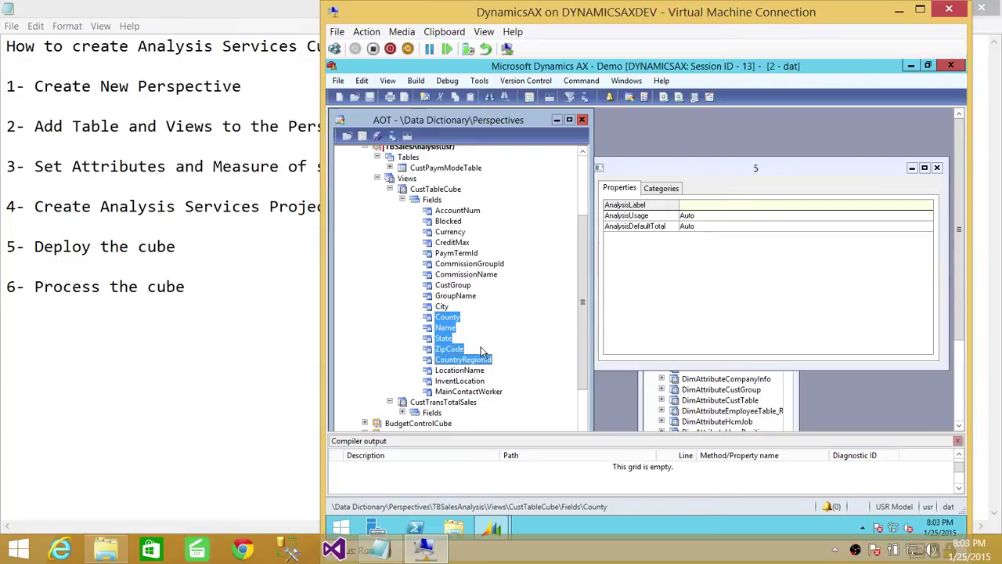
{"action": "key", "text": "shift+Up"}
{"action": "key", "text": "shift+Up"}
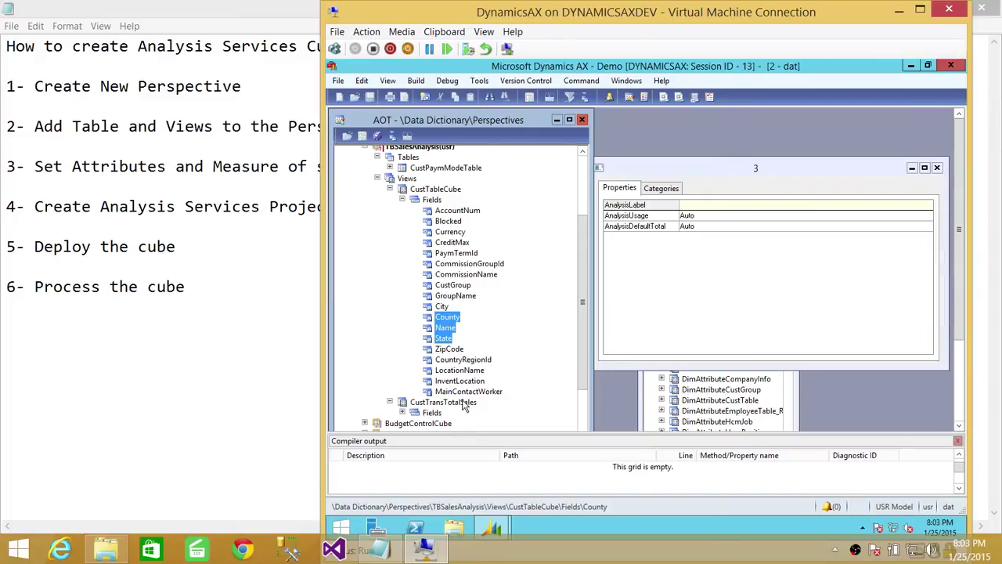
{"action": "left_click", "coordinate": [458, 370], "text": "ctrl"}
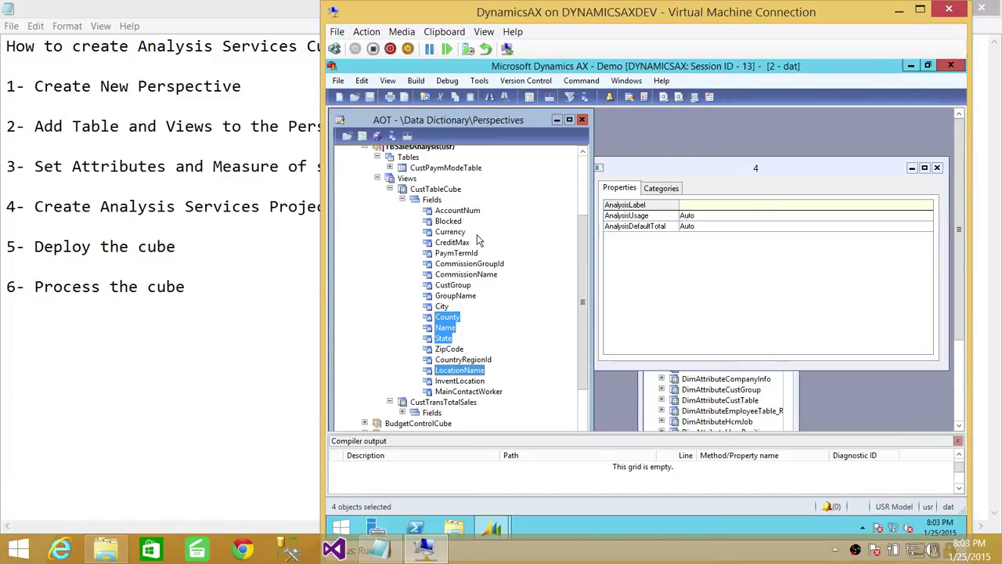
{"action": "right_click", "coordinate": [445, 325]}
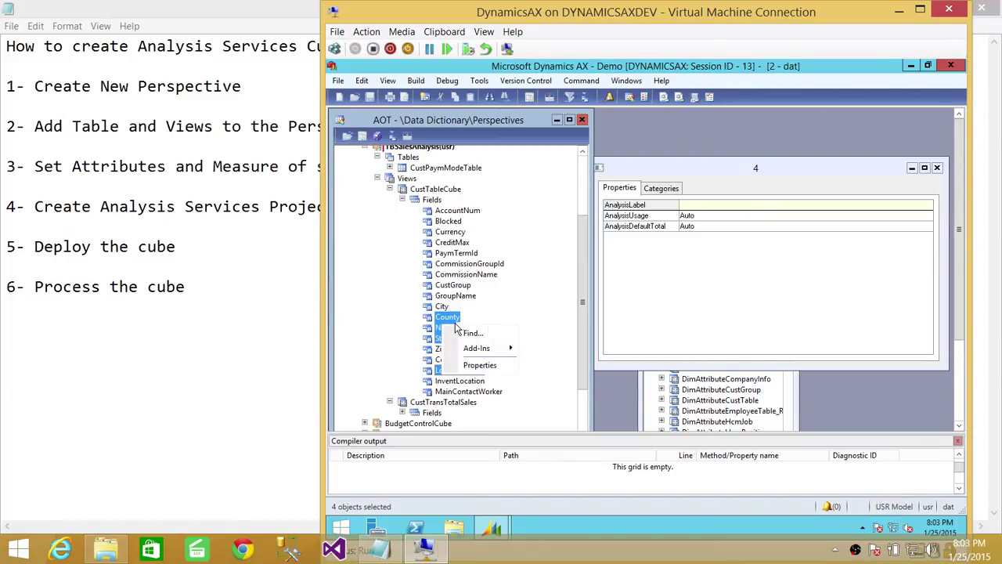
{"action": "left_click", "coordinate": [480, 366]}
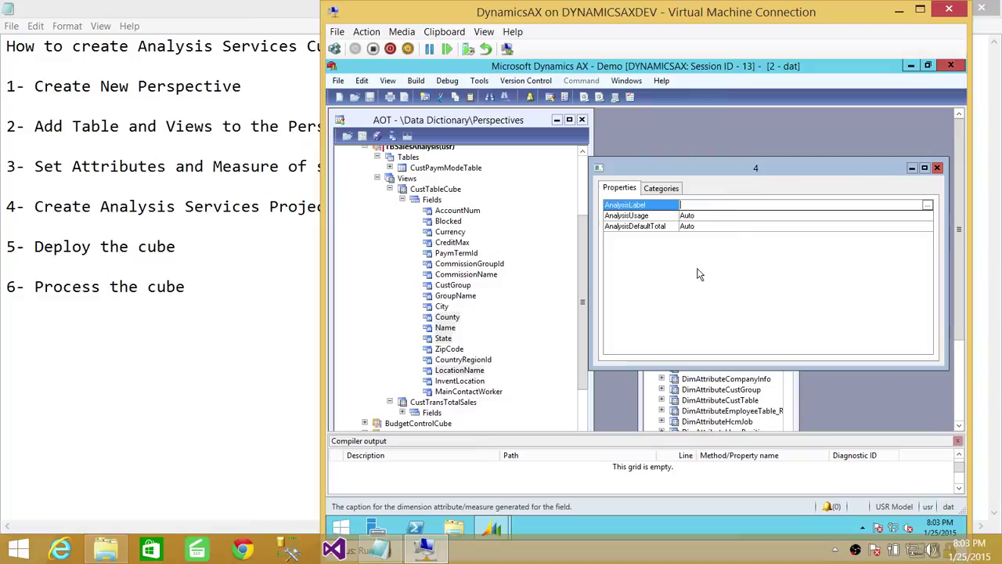
{"action": "left_click", "coordinate": [717, 214]}
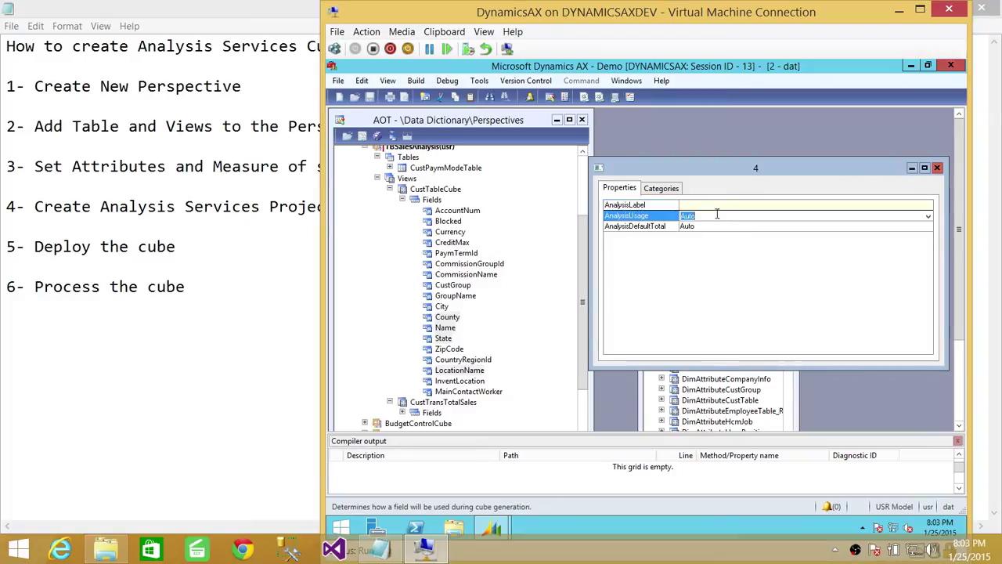
{"action": "left_click", "coordinate": [928, 216]}
{"action": "left_click", "coordinate": [756, 248]}
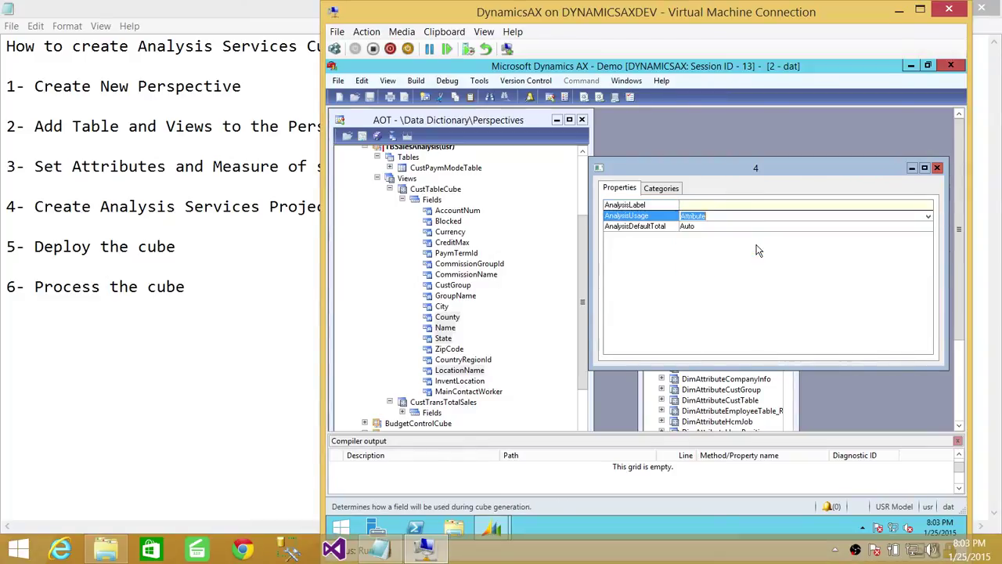
{"action": "left_click", "coordinate": [567, 300]}
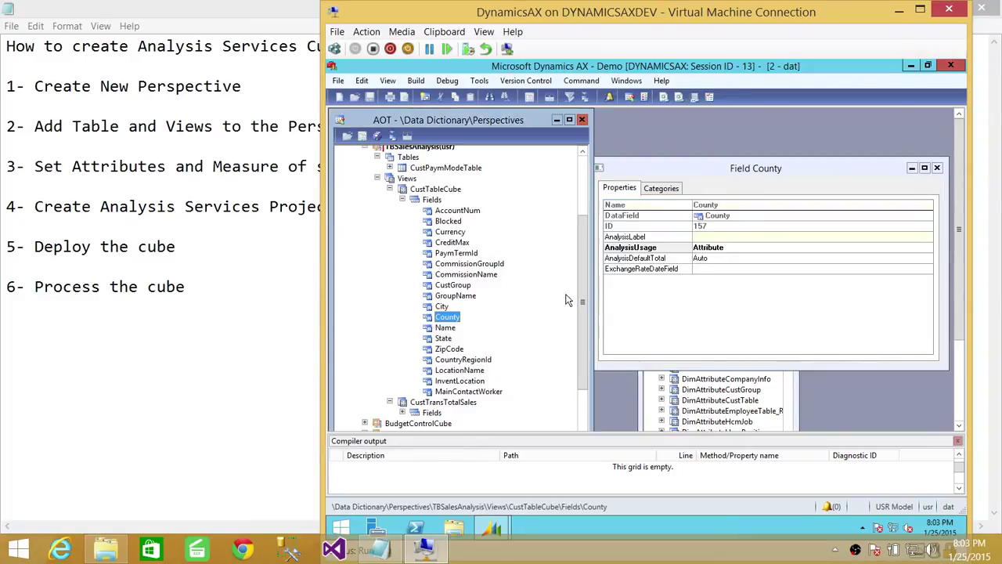
Step: Set the AnalysisUsage of the AccountNum field in the CustTableCube view to Measure and its AnalysisDefaultTotal to Count
{"action": "left_click", "coordinate": [457, 211]}
{"action": "right_click", "coordinate": [462, 216]}
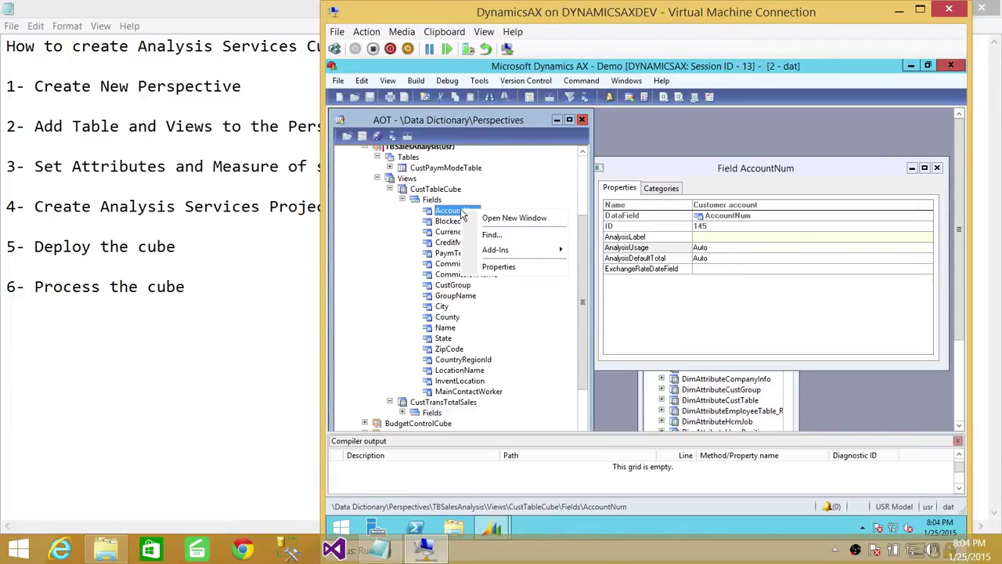
{"action": "left_click", "coordinate": [501, 266]}
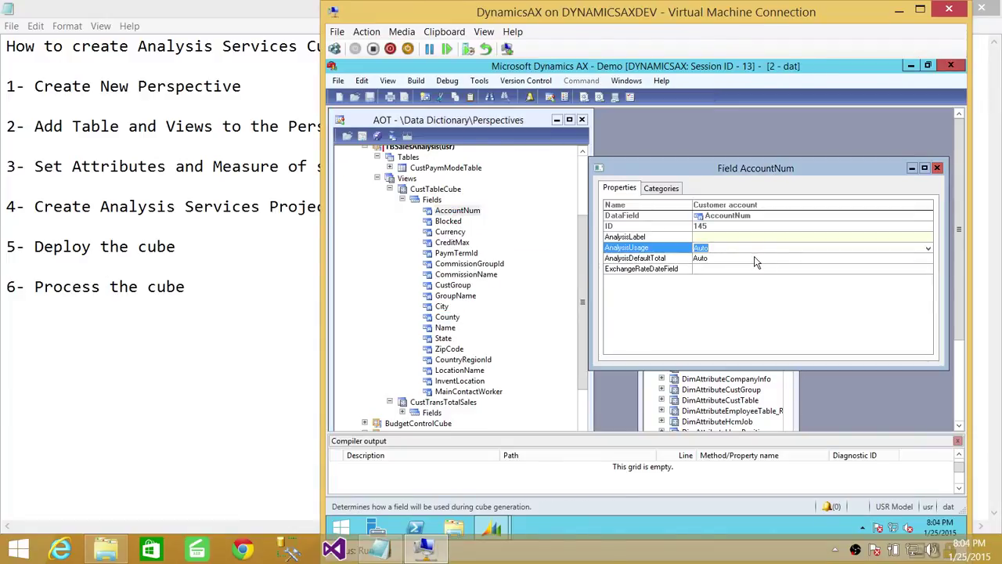
{"action": "left_click", "coordinate": [928, 248]}
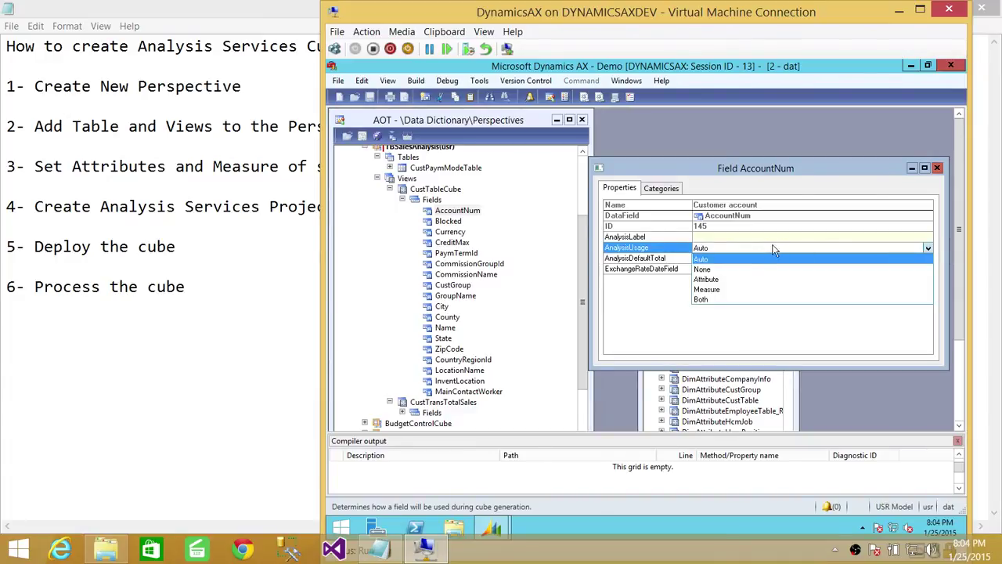
{"action": "left_click", "coordinate": [739, 290]}
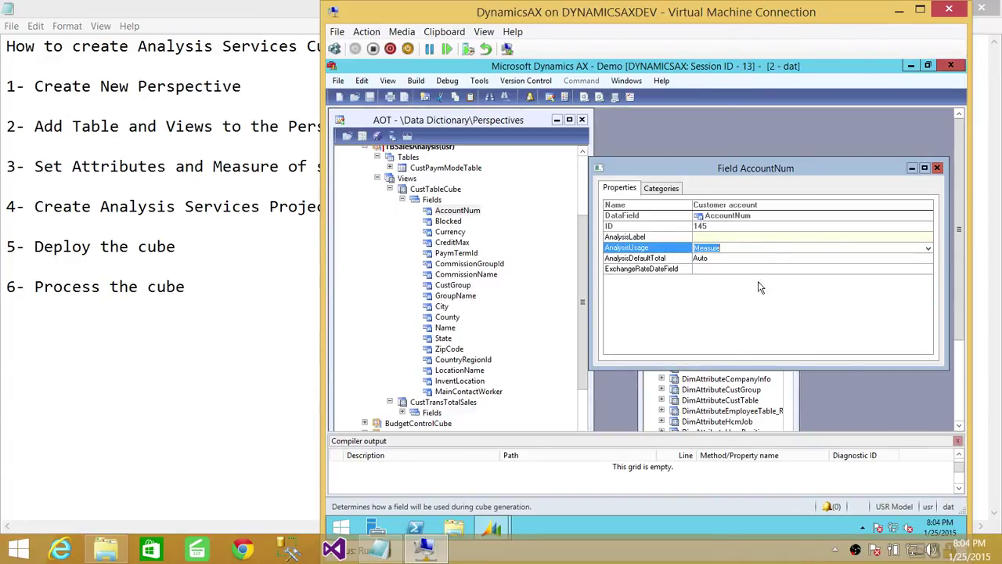
{"action": "left_click", "coordinate": [765, 259]}
{"action": "left_click", "coordinate": [928, 259]}
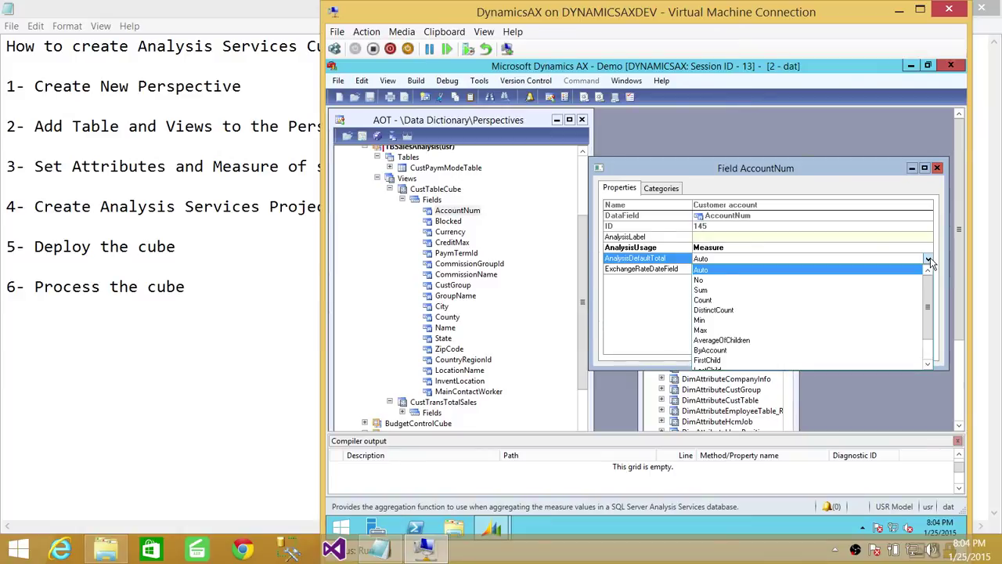
{"action": "left_click", "coordinate": [770, 299]}
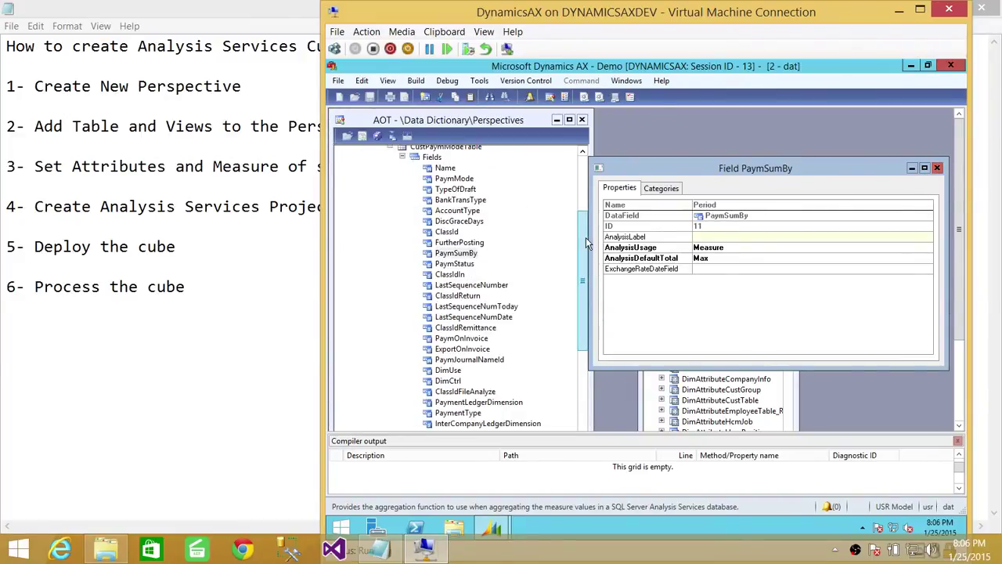
Step: Save the TBSalesAnalysis perspective
{"action": "left_click_drag", "start_coordinate": [585, 243], "coordinate": [584, 207]}
{"action": "right_click", "coordinate": [445, 213]}
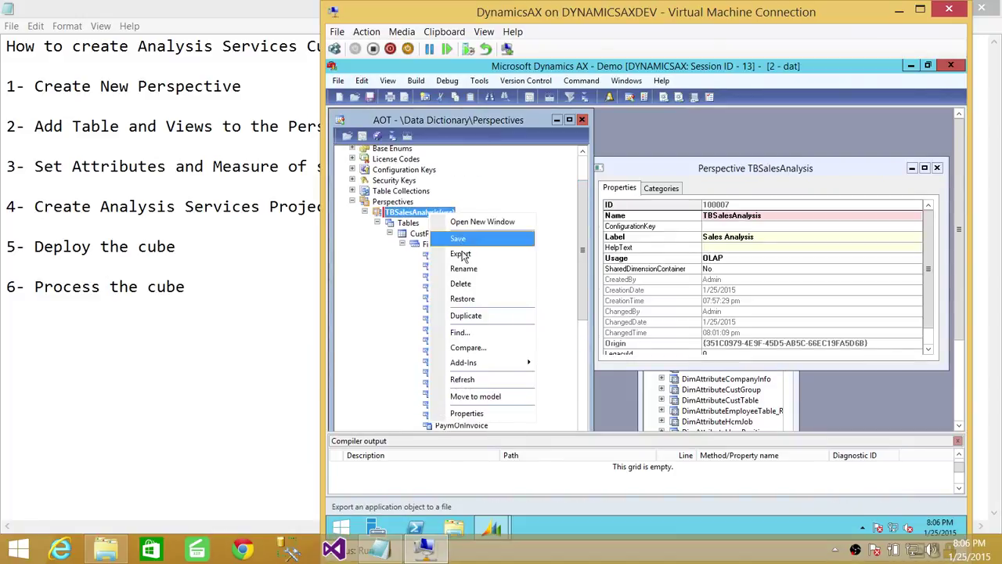
{"action": "left_click", "coordinate": [465, 239]}
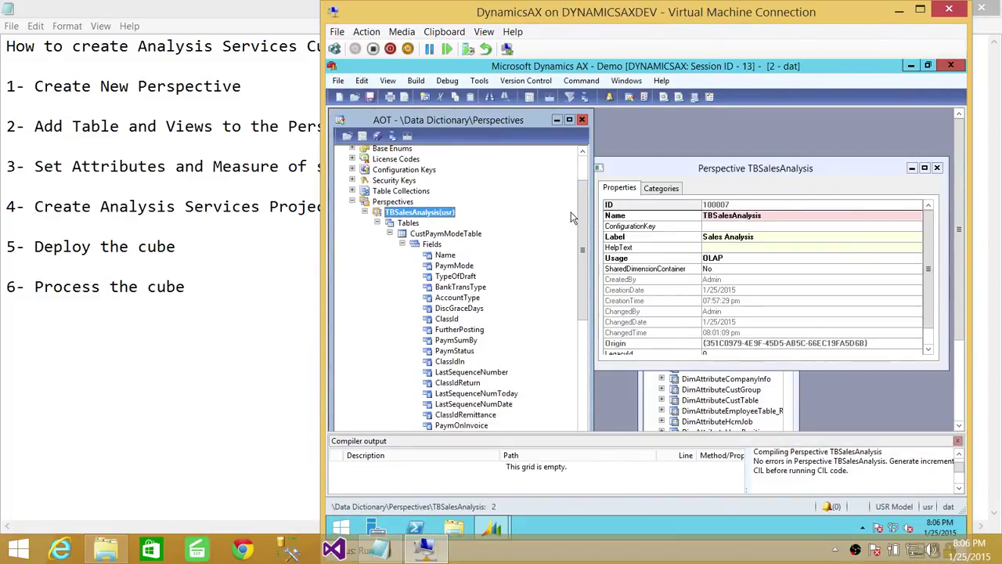
Step: Collapse the TBSalesAnalysis perspective and the Perspectives node in the AOT
{"action": "left_click", "coordinate": [377, 249]}
{"action": "left_click", "coordinate": [380, 259]}
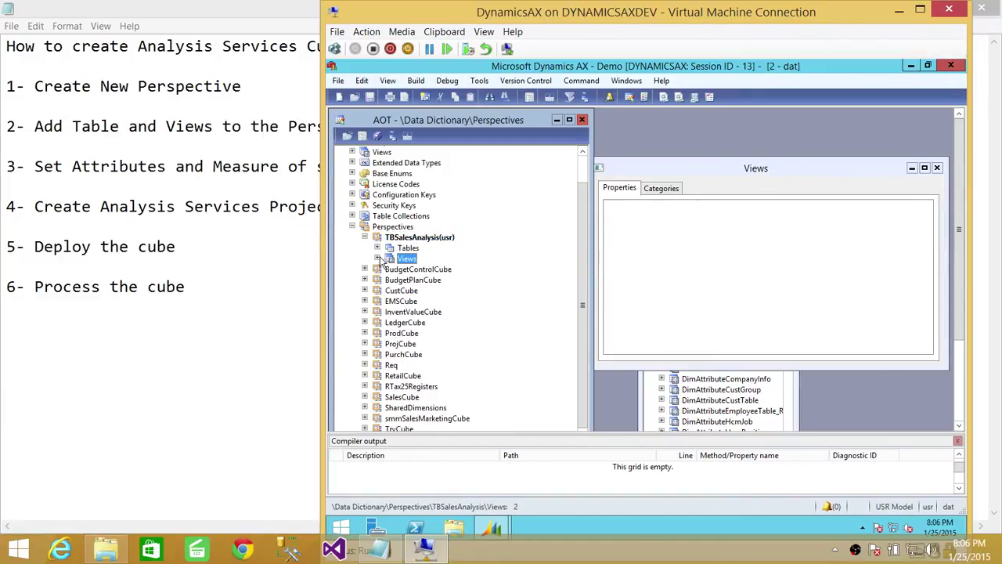
{"action": "left_click", "coordinate": [365, 238]}
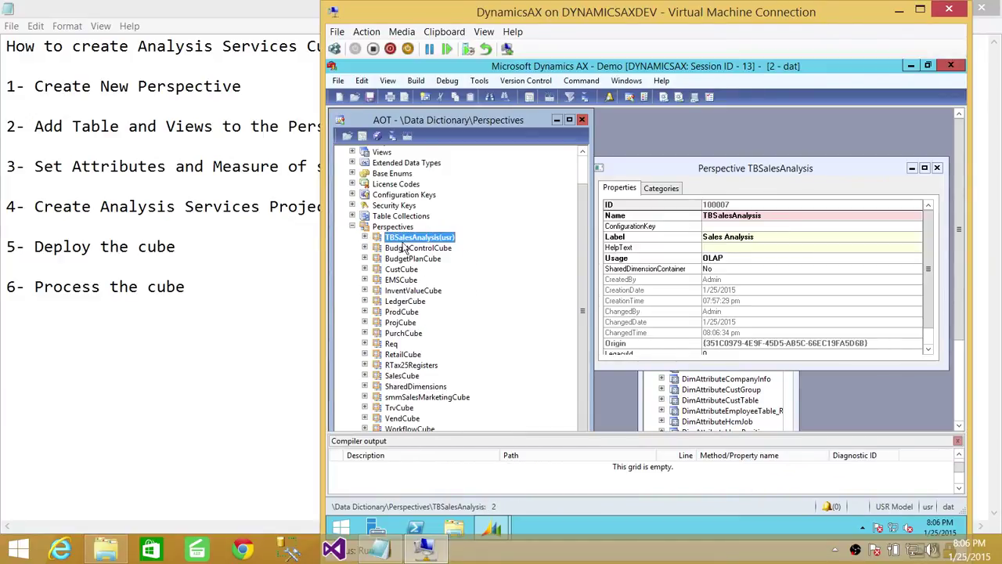
{"action": "key", "text": "Left"}
{"action": "key", "text": "Left"}
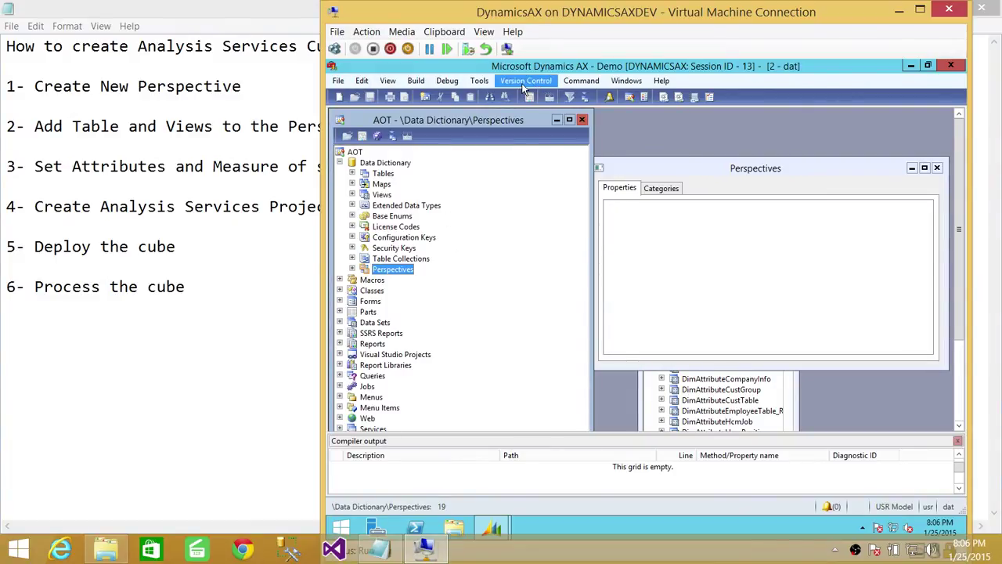
Step: Start the SQL Server Analysis Services project wizard with the Create option and name the new project TechbrothersS
{"action": "left_click", "coordinate": [482, 81]}
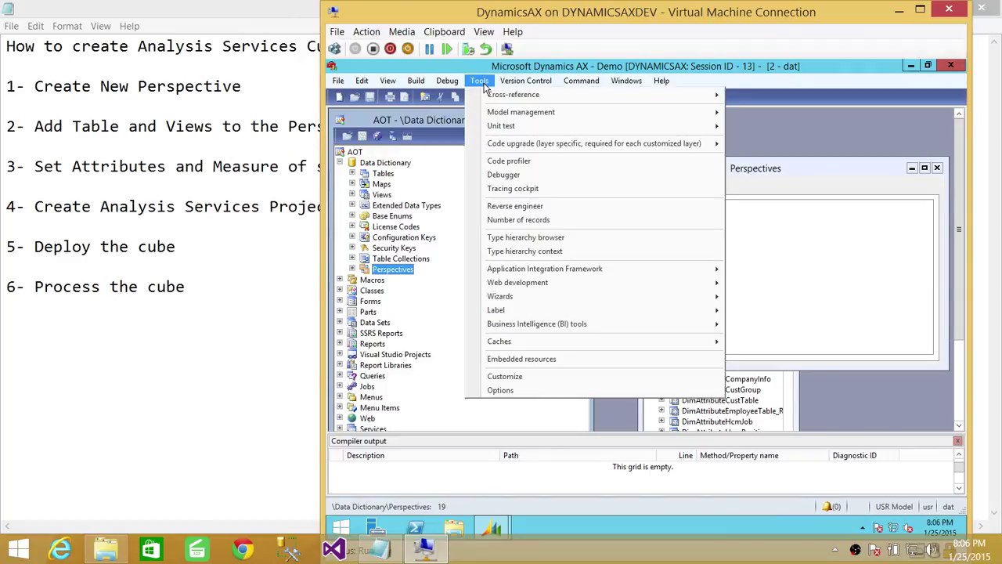
{"action": "mouse_move", "coordinate": [624, 330]}
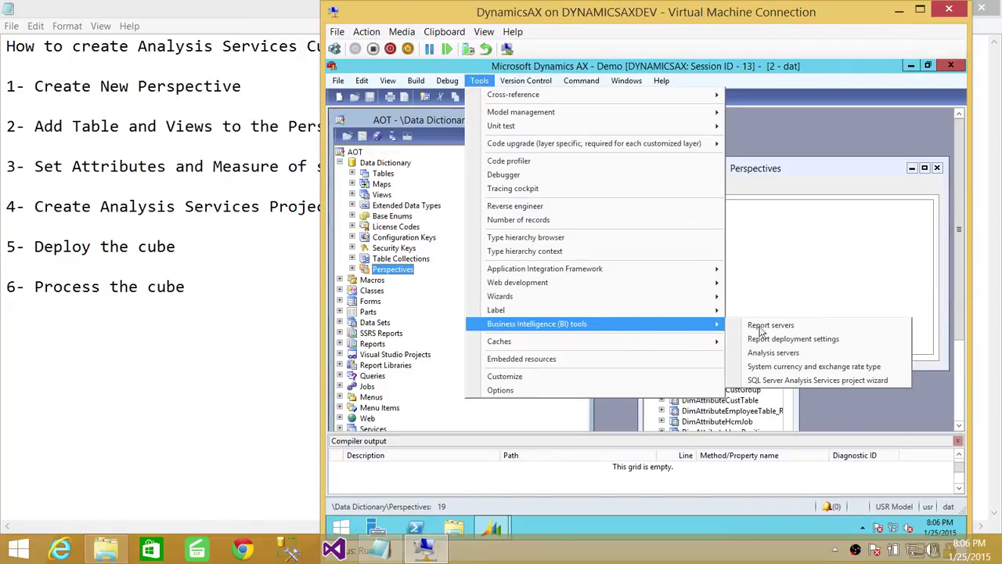
{"action": "left_click", "coordinate": [823, 380]}
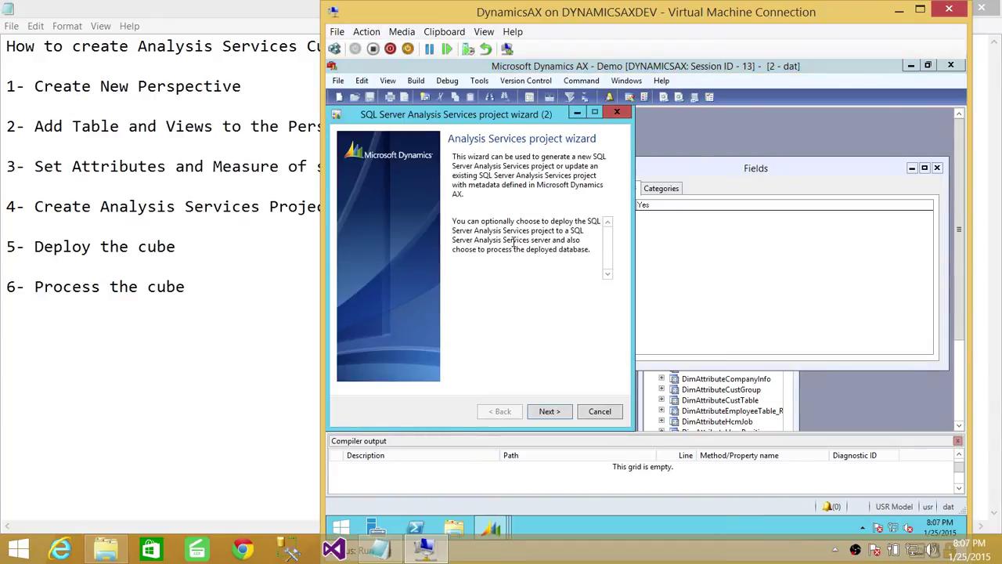
{"action": "left_click", "coordinate": [554, 413]}
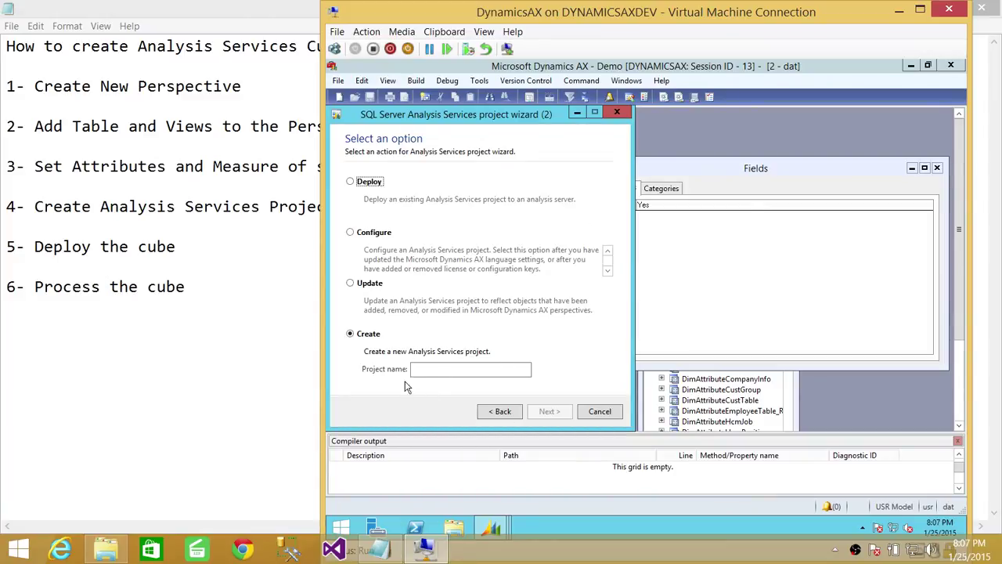
{"action": "left_click", "coordinate": [448, 371]}
{"action": "type", "text": "Sale"}
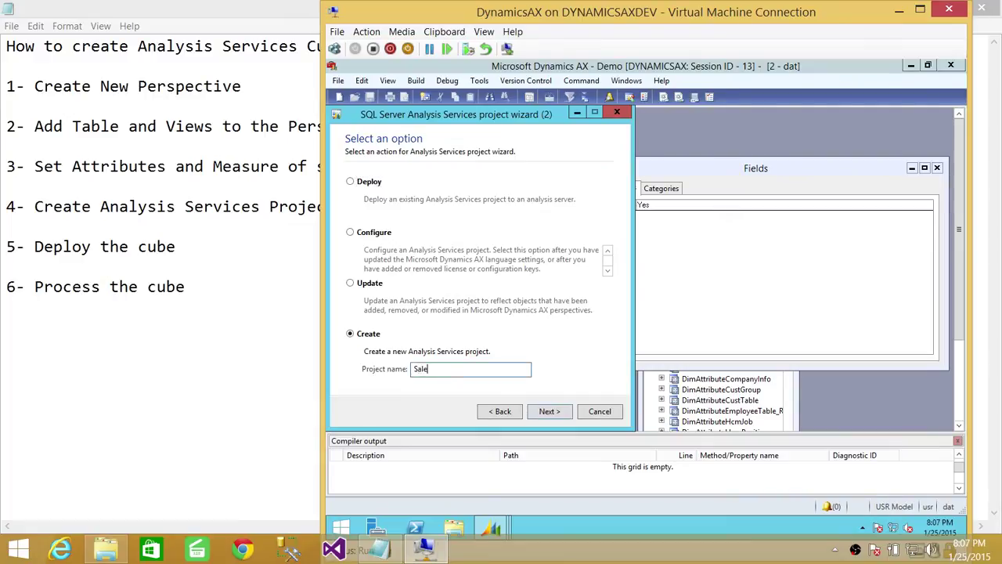
{"action": "key", "text": "BackSpace"}
{"action": "key", "text": "BackSpace"}
{"action": "key", "text": "BackSpace"}
{"action": "key", "text": "BackSpace"}
{"action": "type", "text": "TechbrothersS"}
{"action": "left_click", "coordinate": [550, 411]}
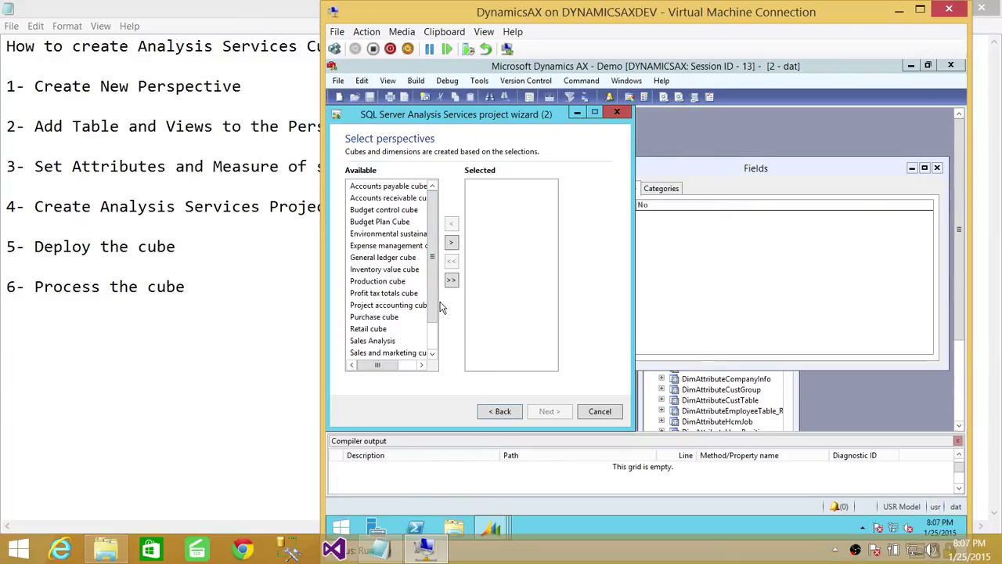
Step: Look through the available perspectives for Sales Analysis and cancel the project wizard
{"action": "left_click", "coordinate": [433, 346]}
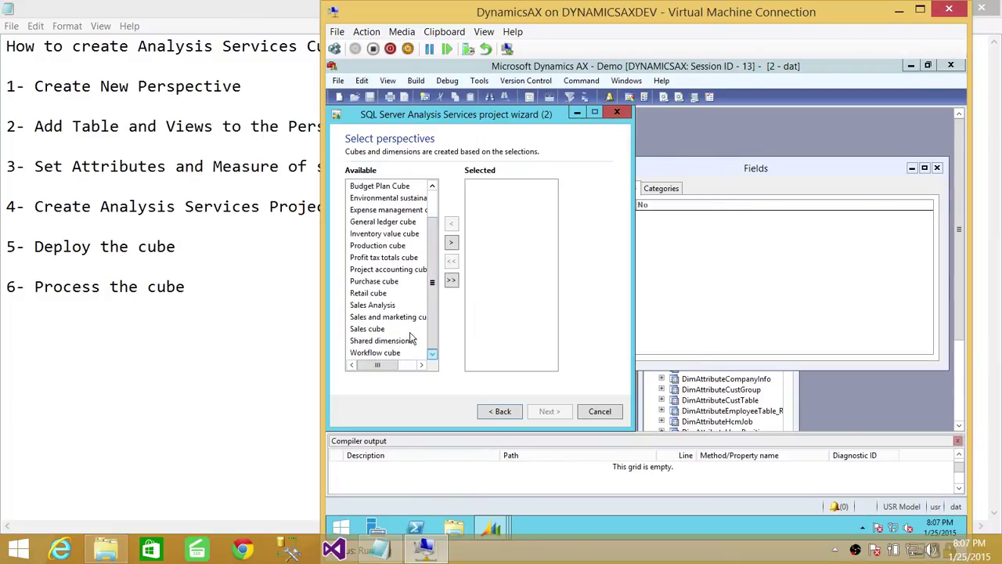
{"action": "left_click", "coordinate": [383, 306]}
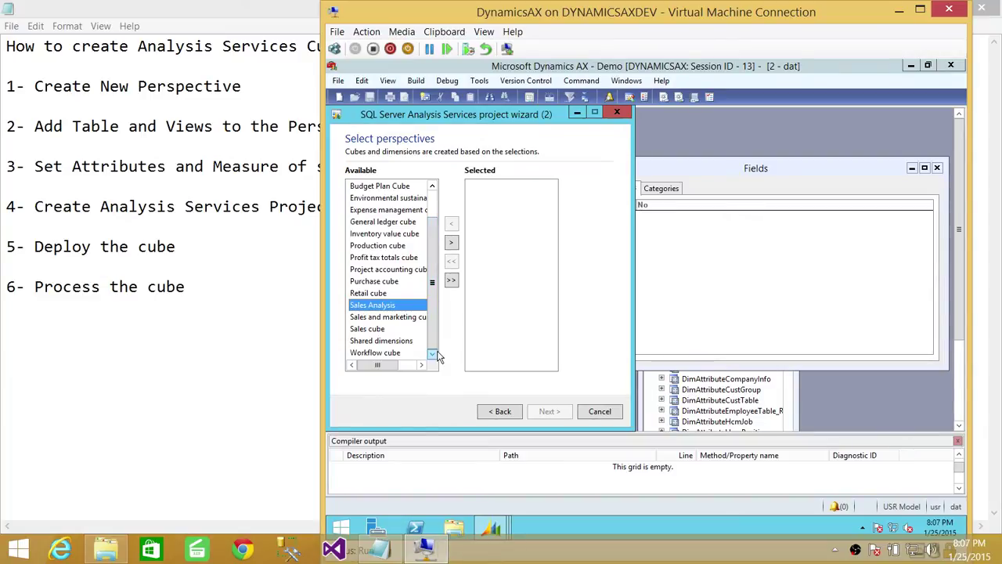
{"action": "scroll", "coordinate": [432, 330], "scroll_direction": "up", "scroll_amount": 1}
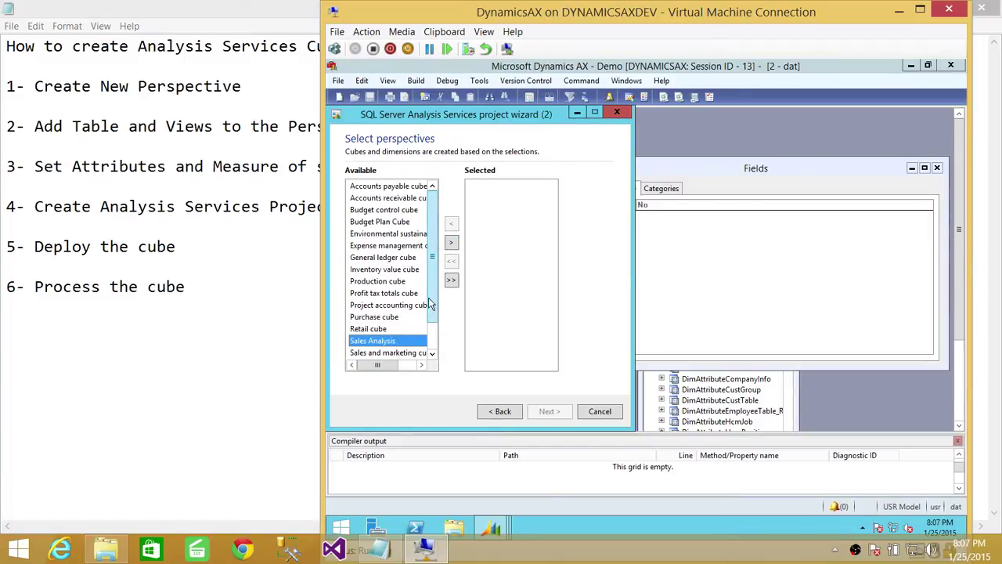
{"action": "left_click_drag", "start_coordinate": [433, 303], "coordinate": [433, 351]}
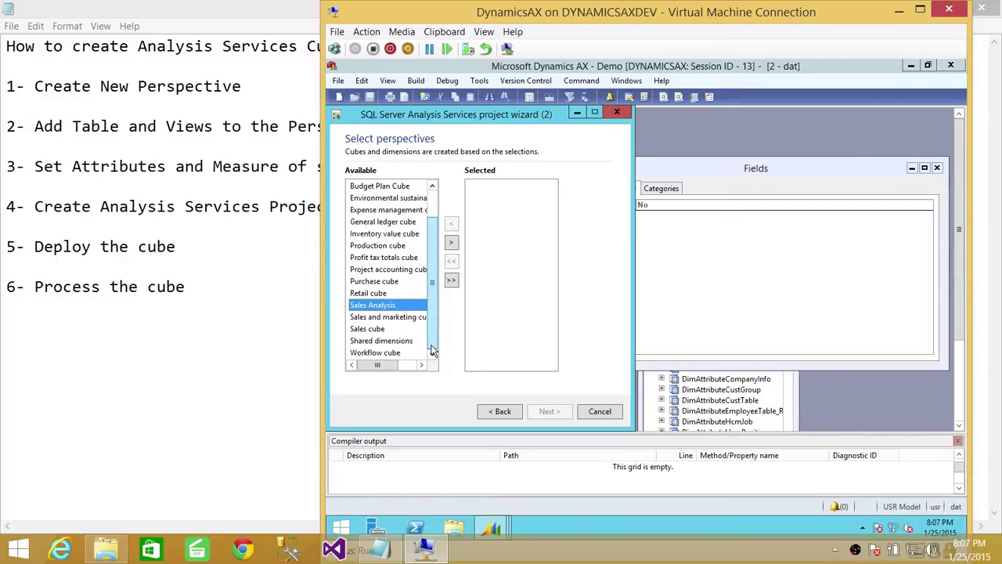
{"action": "left_click", "coordinate": [599, 415]}
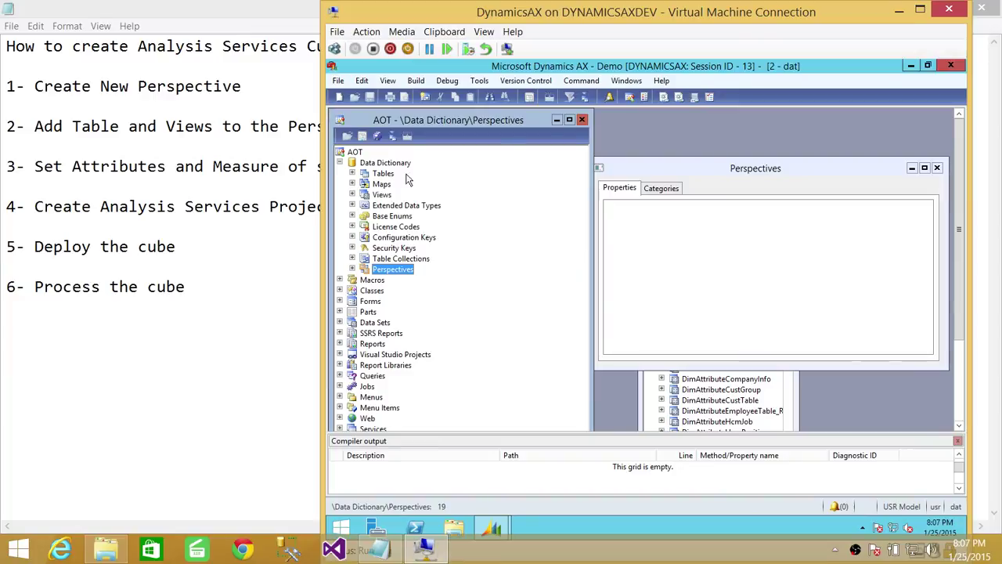
Step: Set the label of the TBSalesAnalysis perspective to Sales Analysis TB
{"action": "left_click", "coordinate": [351, 268]}
{"action": "left_click", "coordinate": [423, 280]}
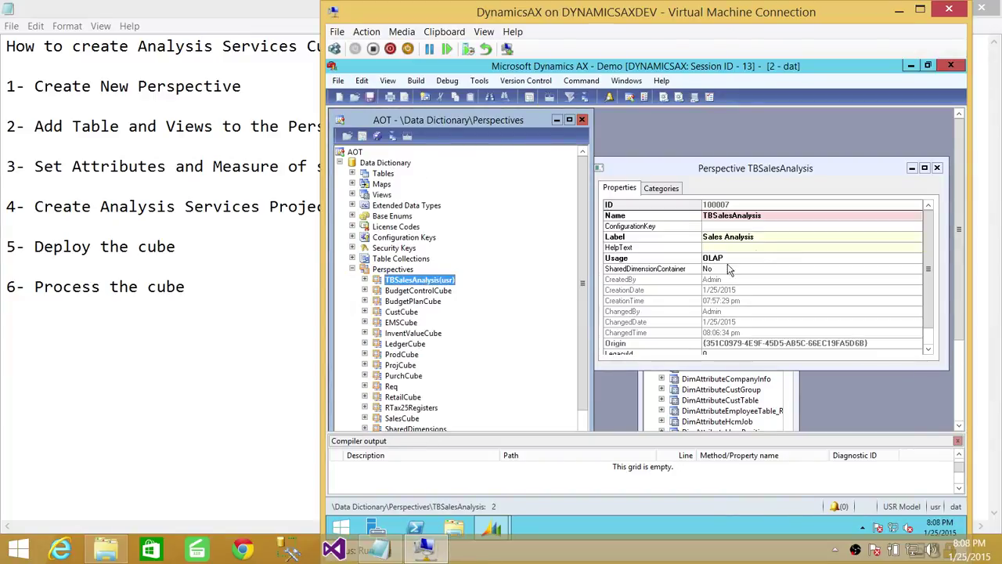
{"action": "left_click", "coordinate": [756, 237]}
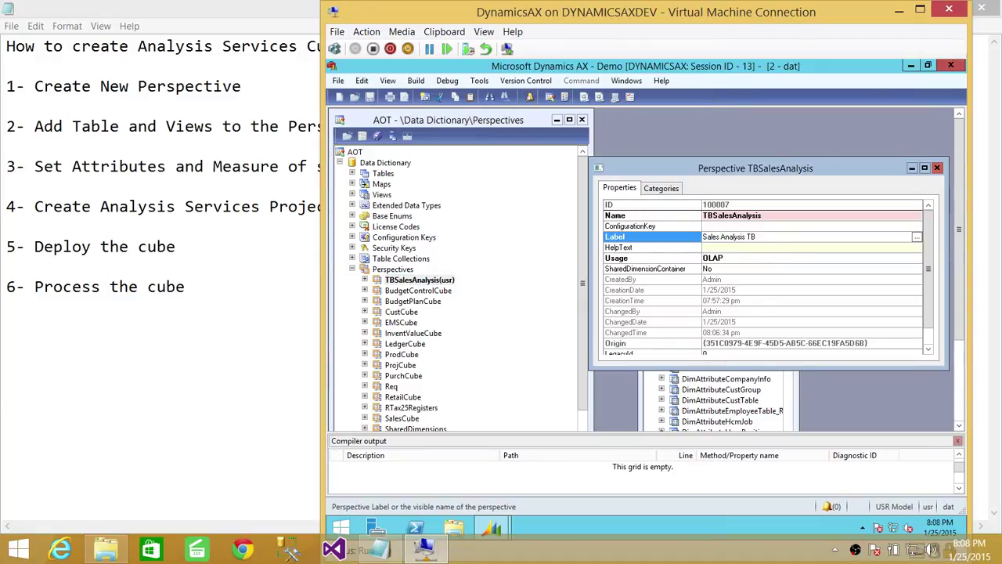
{"action": "left_click", "coordinate": [505, 282]}
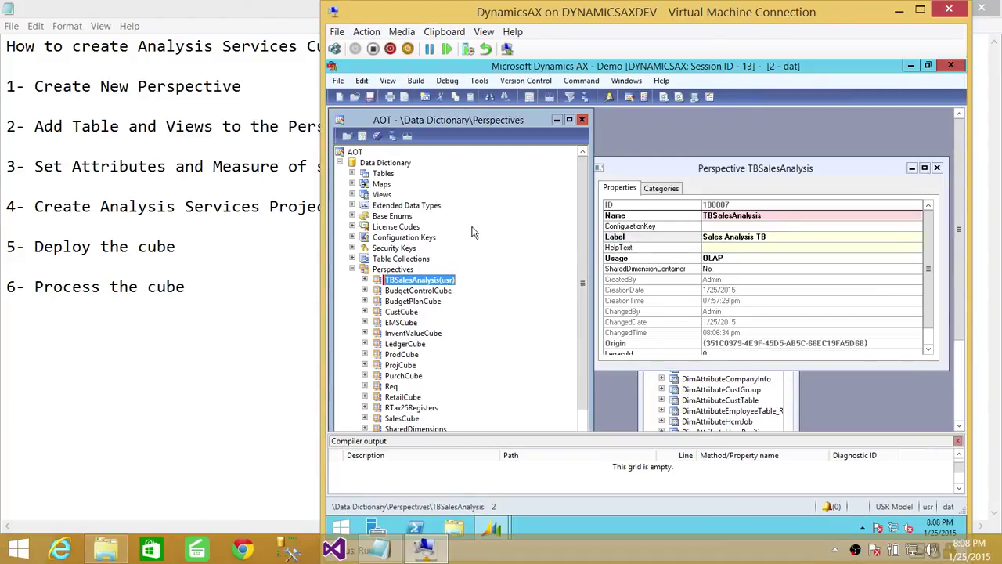
Step: Save the TBSalesAnalysis perspective and start the SQL Server Analysis Services project wizard again
{"action": "right_click", "coordinate": [408, 281]}
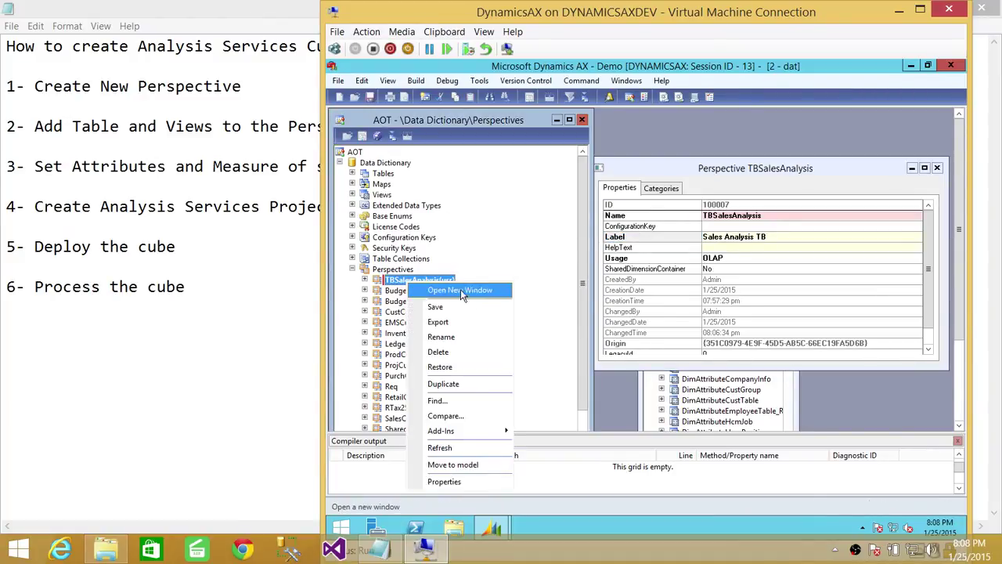
{"action": "left_click", "coordinate": [435, 307]}
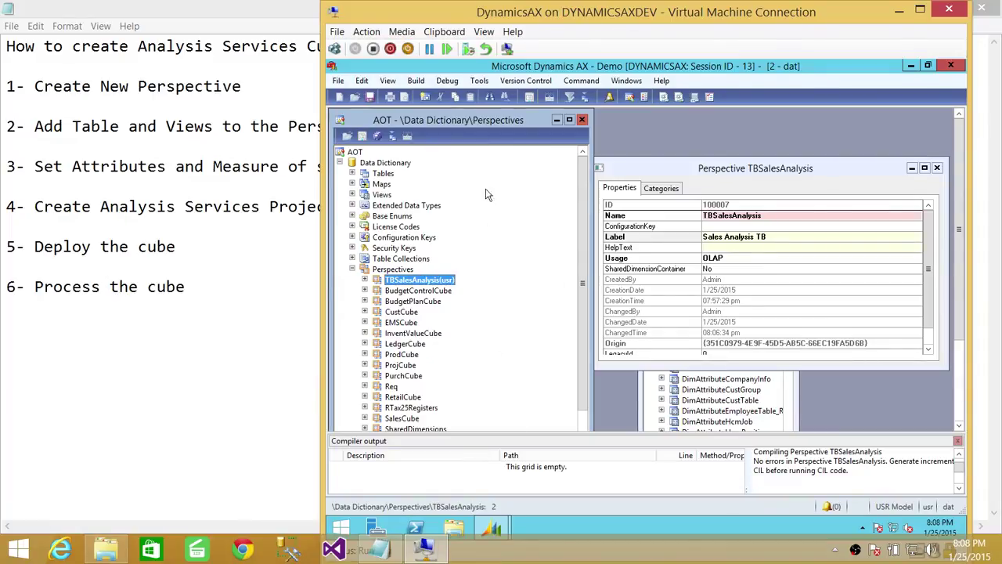
{"action": "left_click", "coordinate": [479, 80]}
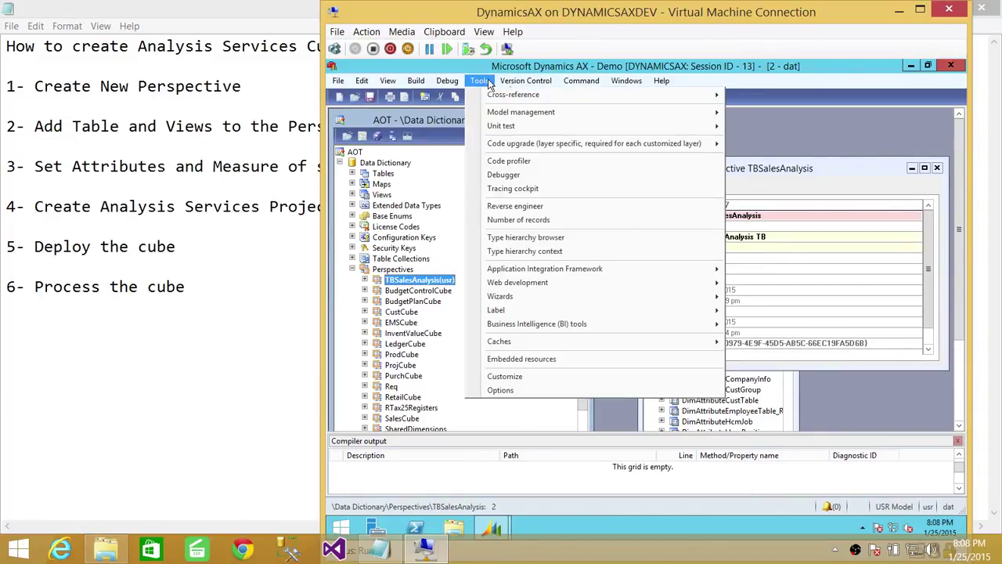
{"action": "left_click", "coordinate": [487, 83]}
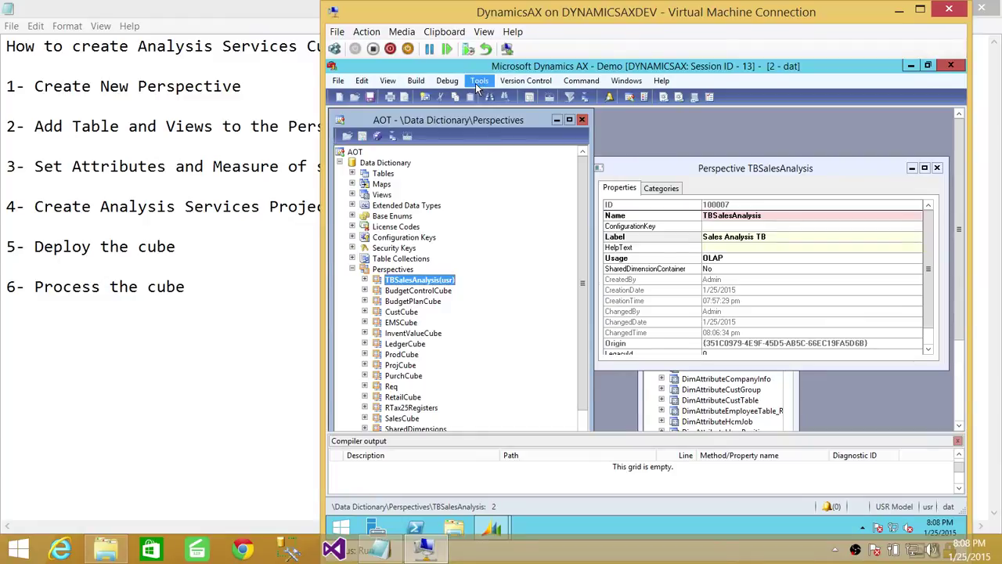
{"action": "left_click", "coordinate": [475, 83]}
{"action": "mouse_move", "coordinate": [593, 328]}
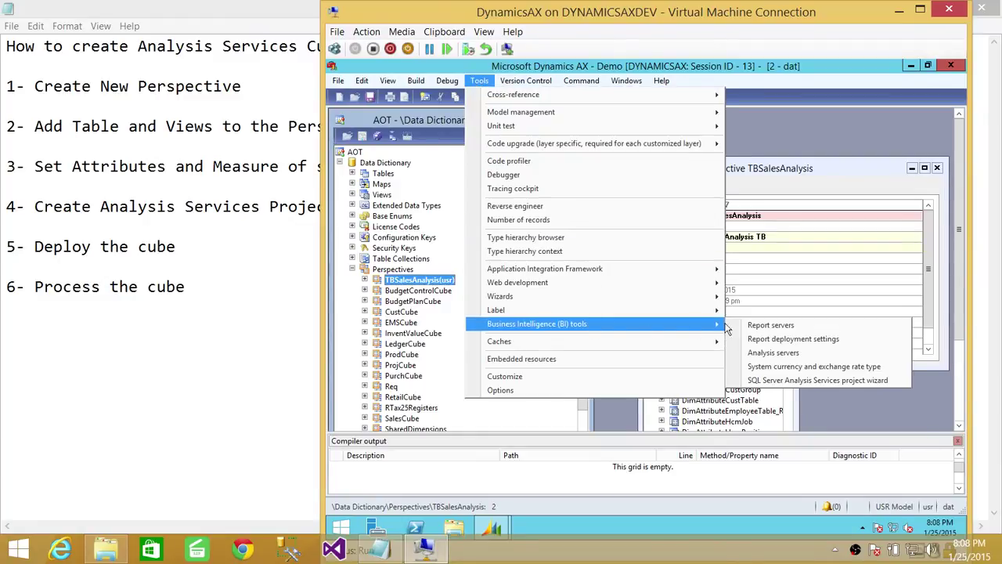
{"action": "left_click", "coordinate": [799, 381]}
Step: Use the wizard's Create option with SalesAnalysisTB as the name of the new Analysis Services project
{"action": "left_click", "coordinate": [561, 415]}
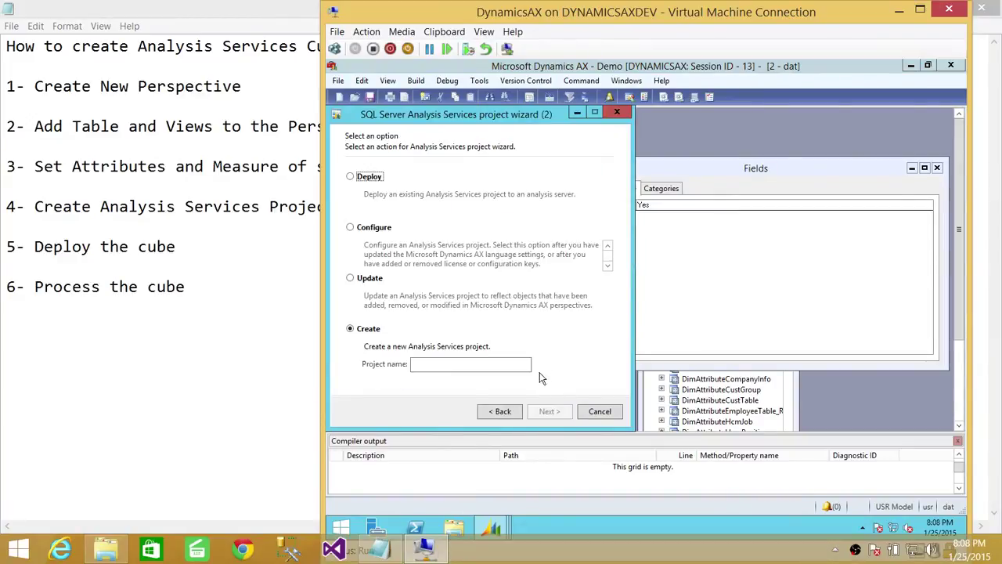
{"action": "left_click", "coordinate": [428, 364]}
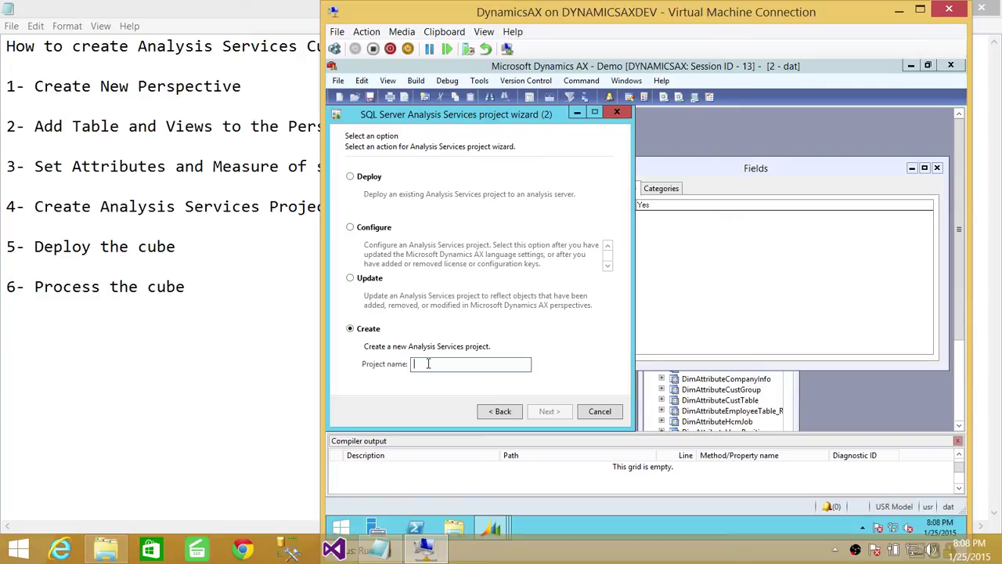
{"action": "type", "text": "SalesAn"}
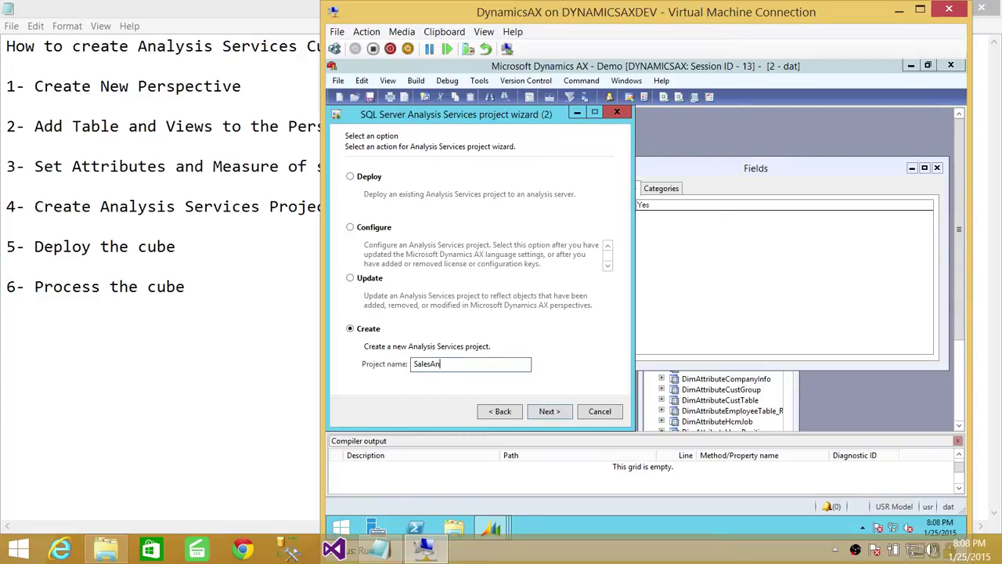
{"action": "type", "text": "alysisTB"}
{"action": "left_click", "coordinate": [570, 413]}
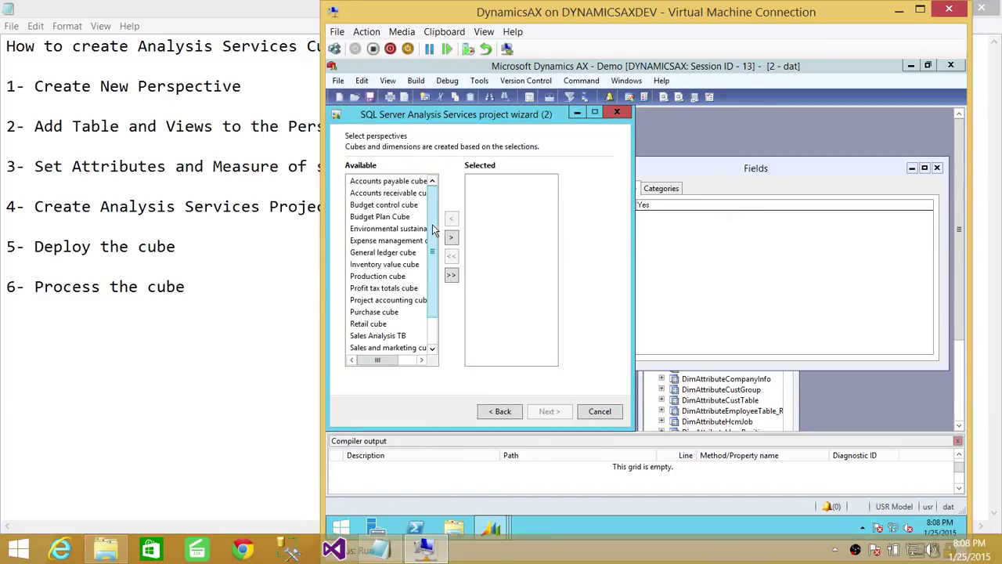
Step: Add the Sales Analysis TB perspective to the project's selected perspectives and continue to the dimension selection
{"action": "scroll", "coordinate": [384, 324], "scroll_direction": "down", "scroll_amount": 1}
{"action": "left_click", "coordinate": [384, 324]}
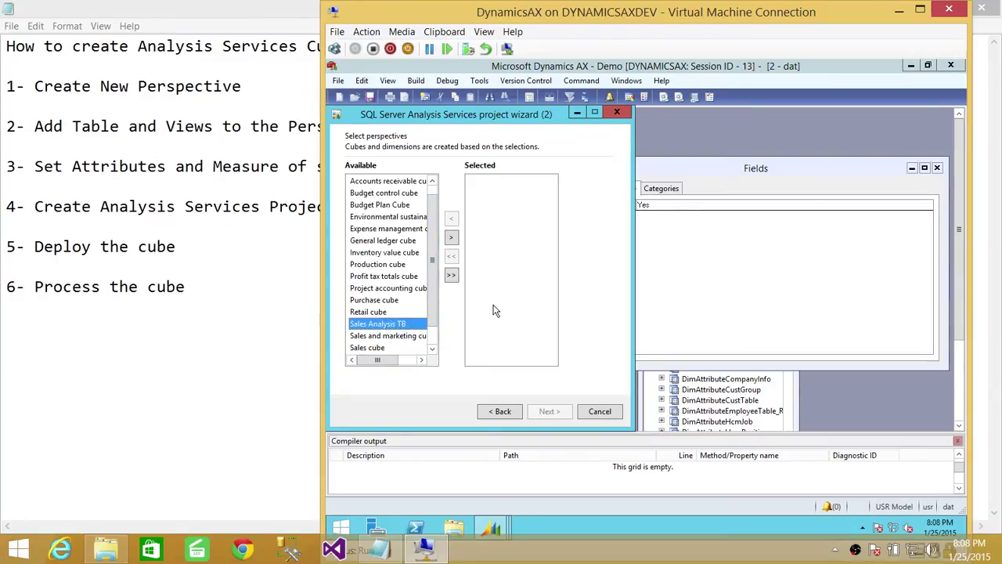
{"action": "left_click", "coordinate": [451, 238]}
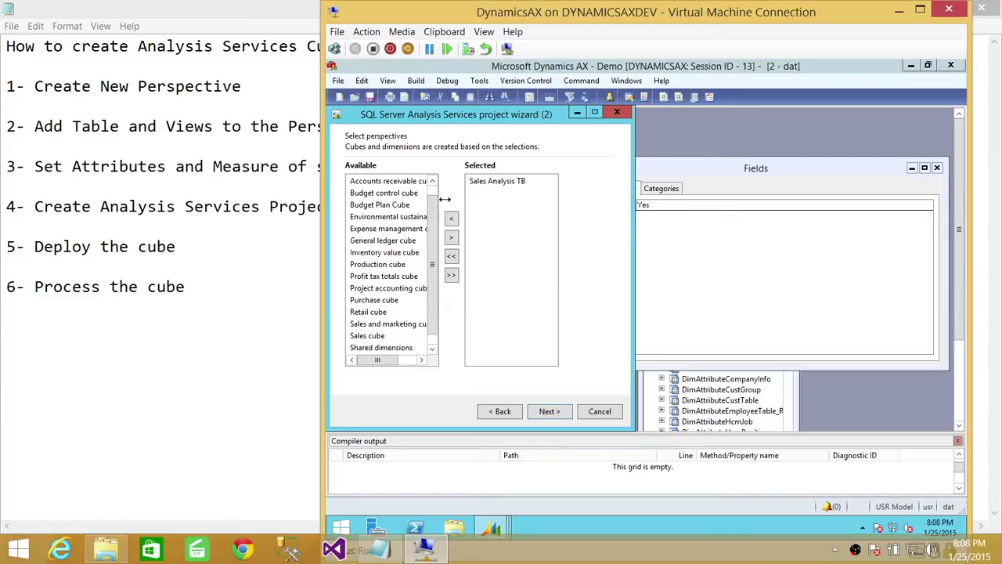
{"action": "left_click", "coordinate": [550, 413]}
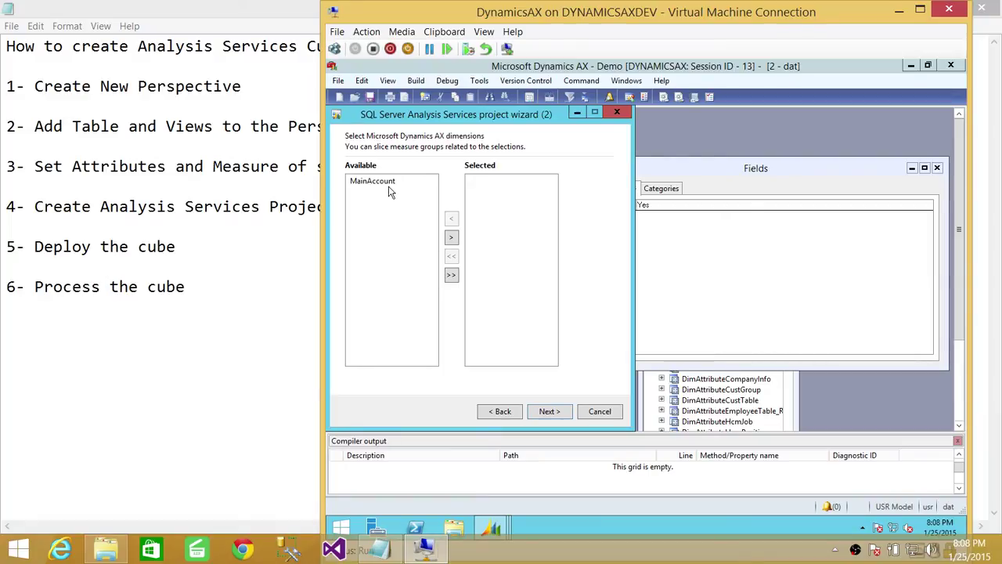
Step: Leave the Dynamics AX dimensions unselected and add the Date calendar for the date dimensions
{"action": "left_click", "coordinate": [559, 413]}
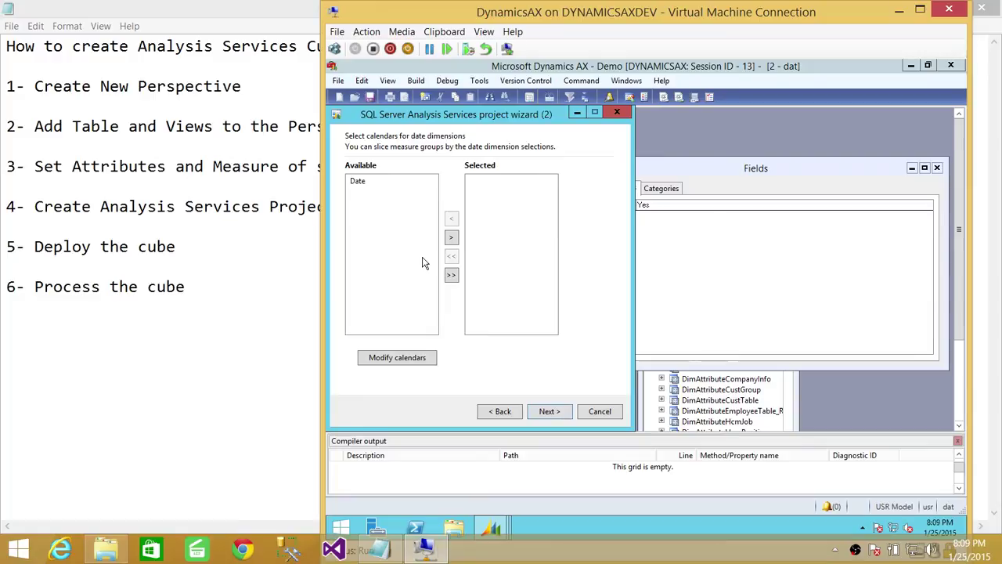
{"action": "left_click", "coordinate": [358, 181]}
{"action": "left_click", "coordinate": [451, 236]}
{"action": "left_click", "coordinate": [549, 413]}
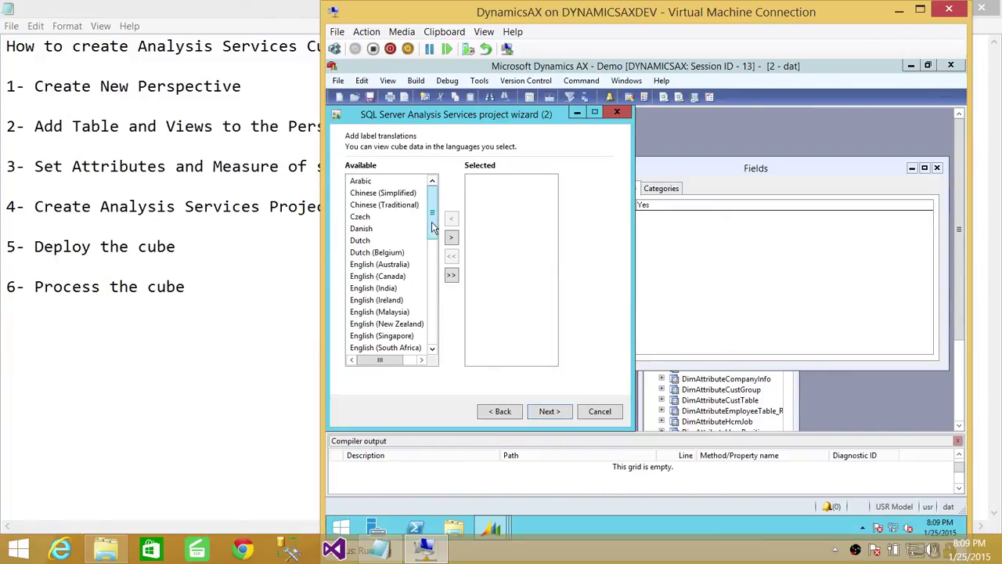
Step: Add English (United States) as the label translation language and continue to currency conversion
{"action": "left_click_drag", "start_coordinate": [433, 227], "coordinate": [433, 242]}
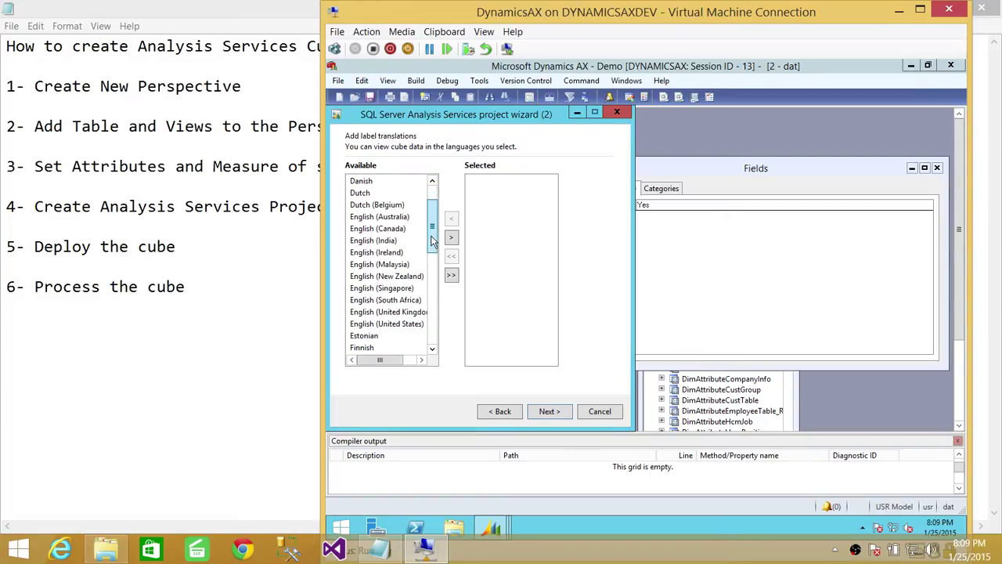
{"action": "left_click", "coordinate": [394, 325]}
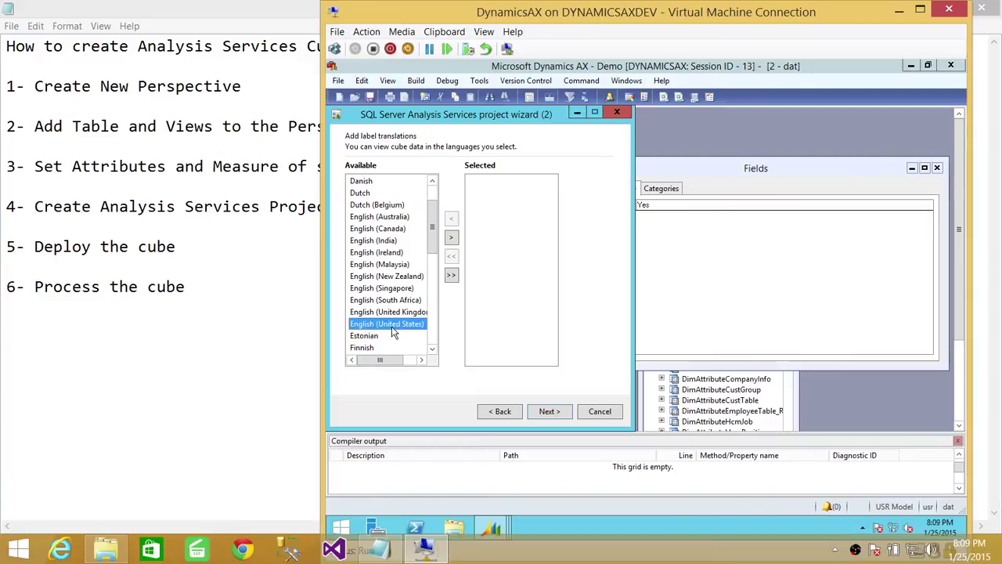
{"action": "left_click", "coordinate": [451, 237]}
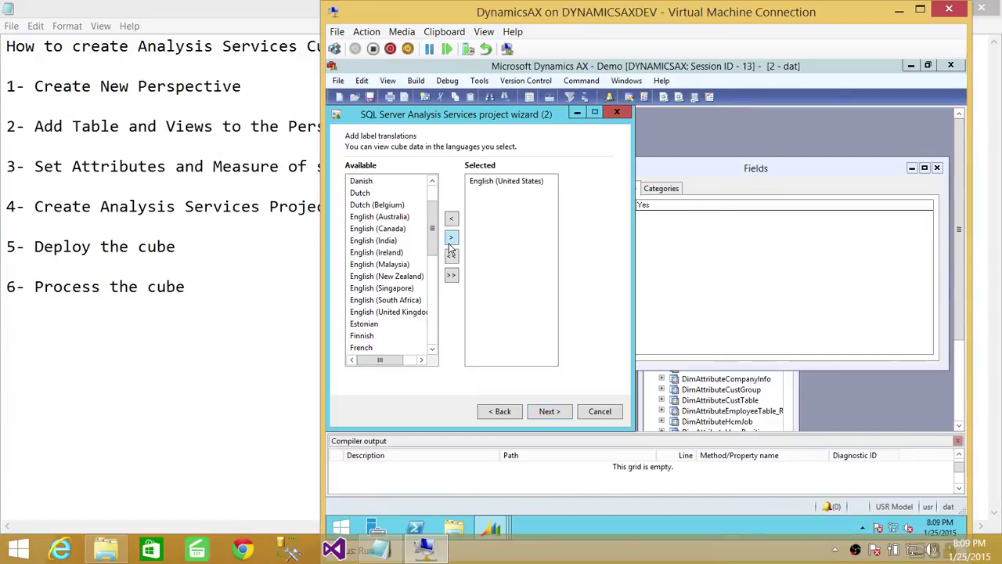
{"action": "left_click", "coordinate": [553, 412]}
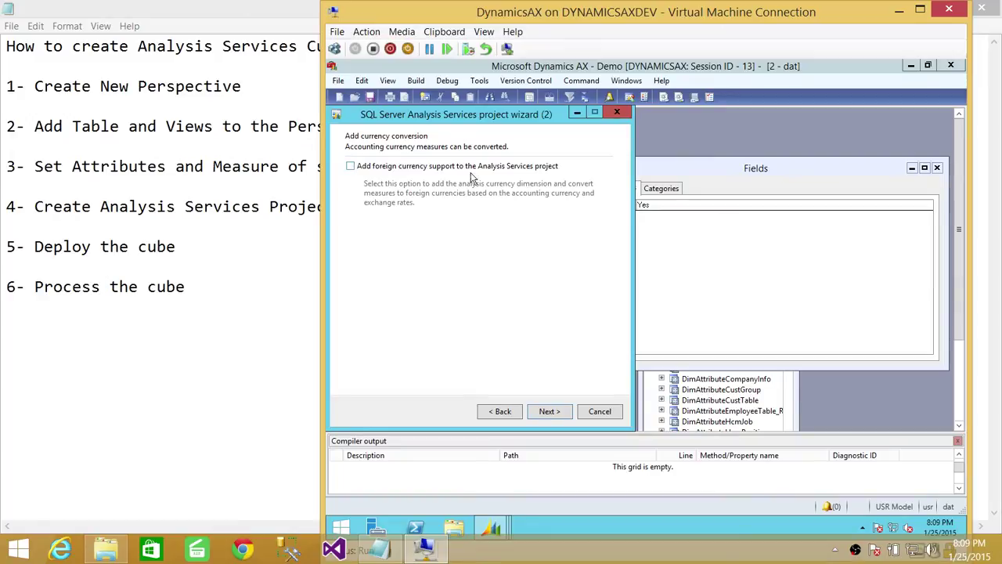
Step: Add foreign currency support to the Analysis Services project and proceed with the wizard
{"action": "left_click", "coordinate": [351, 167]}
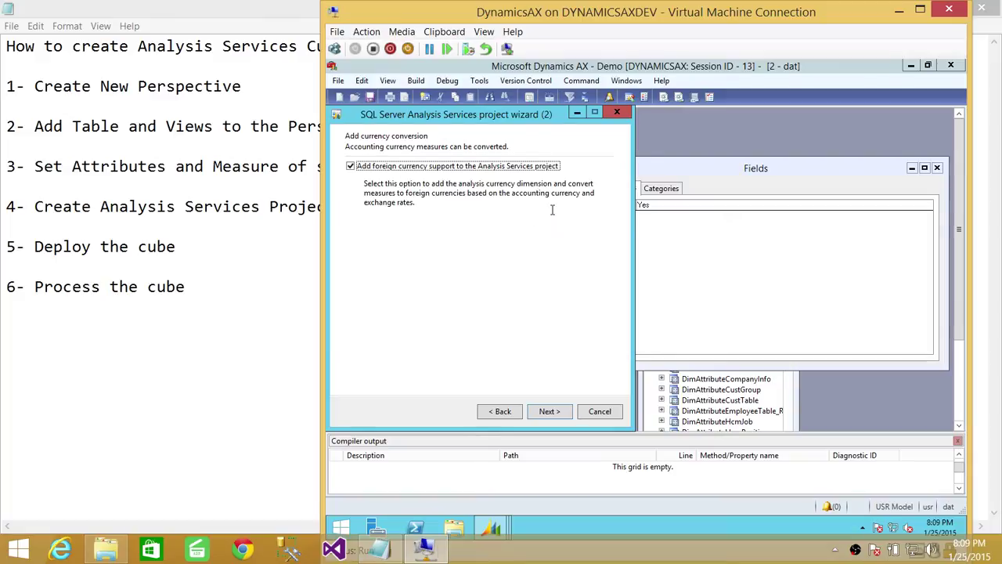
{"action": "left_click", "coordinate": [350, 168]}
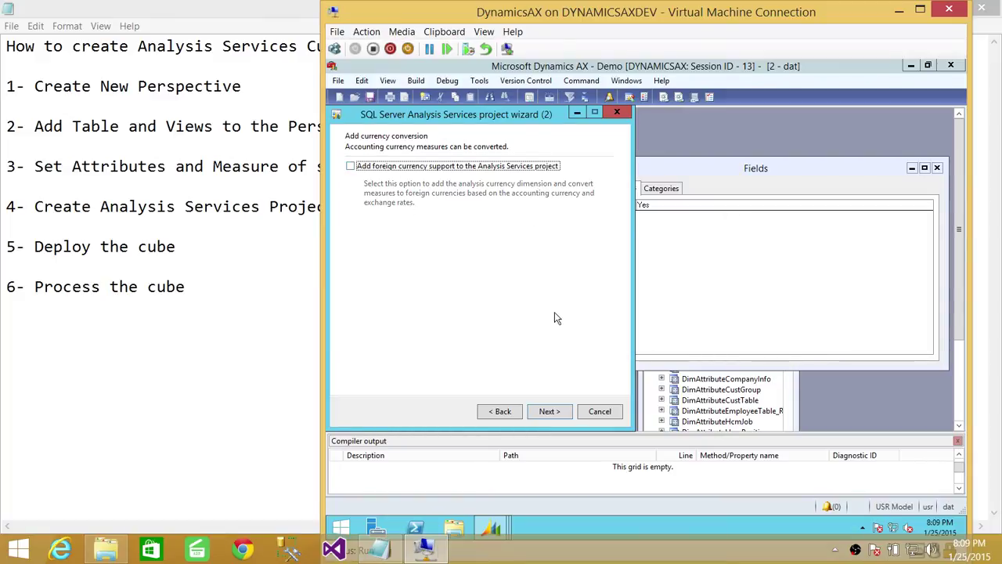
{"action": "left_click", "coordinate": [351, 168]}
{"action": "left_click", "coordinate": [563, 409]}
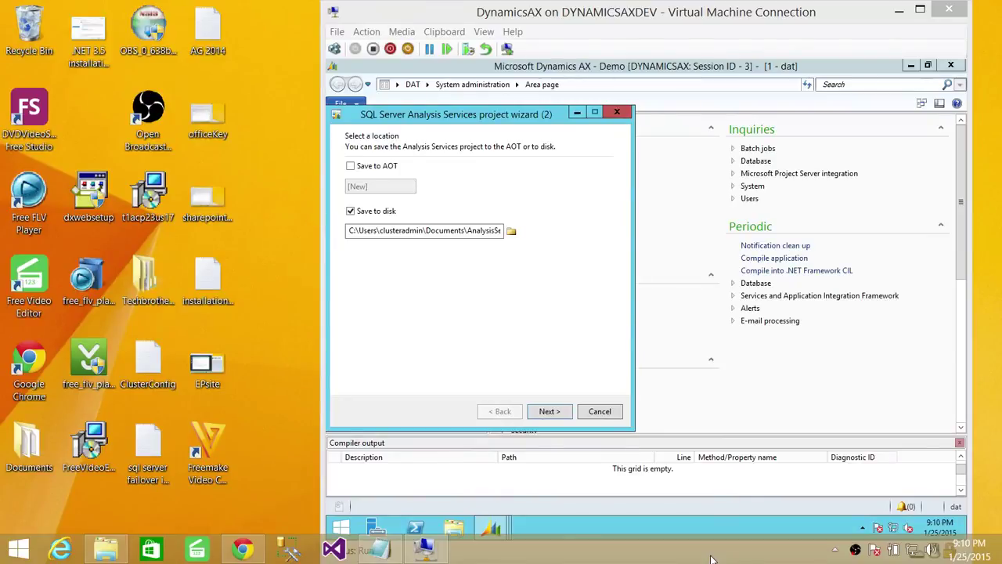
Step: Save the project to the AOT under Dynamics AX as well as to disk, and continue to the deployment options
{"action": "left_click", "coordinate": [351, 166]}
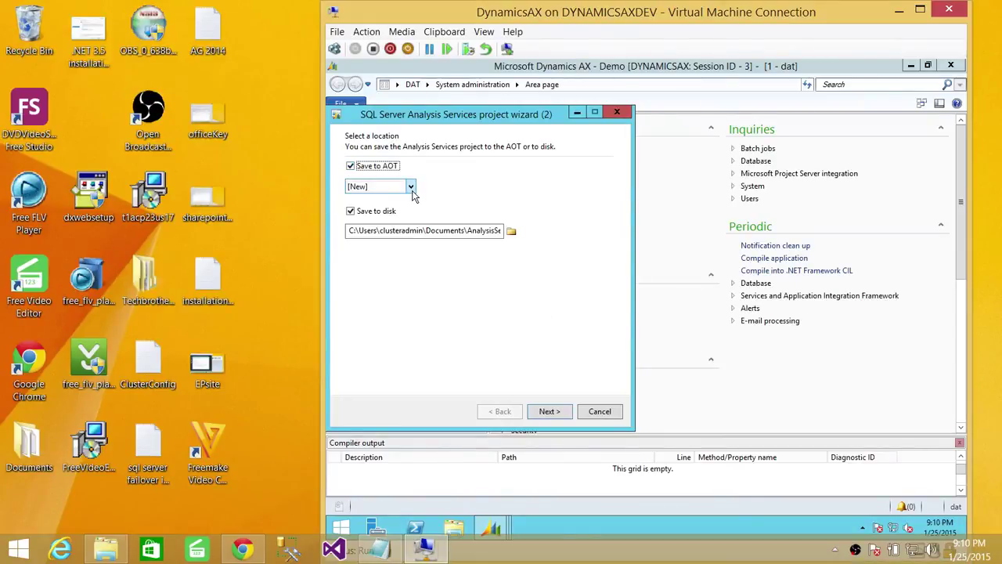
{"action": "left_click", "coordinate": [410, 186]}
{"action": "left_click", "coordinate": [398, 212]}
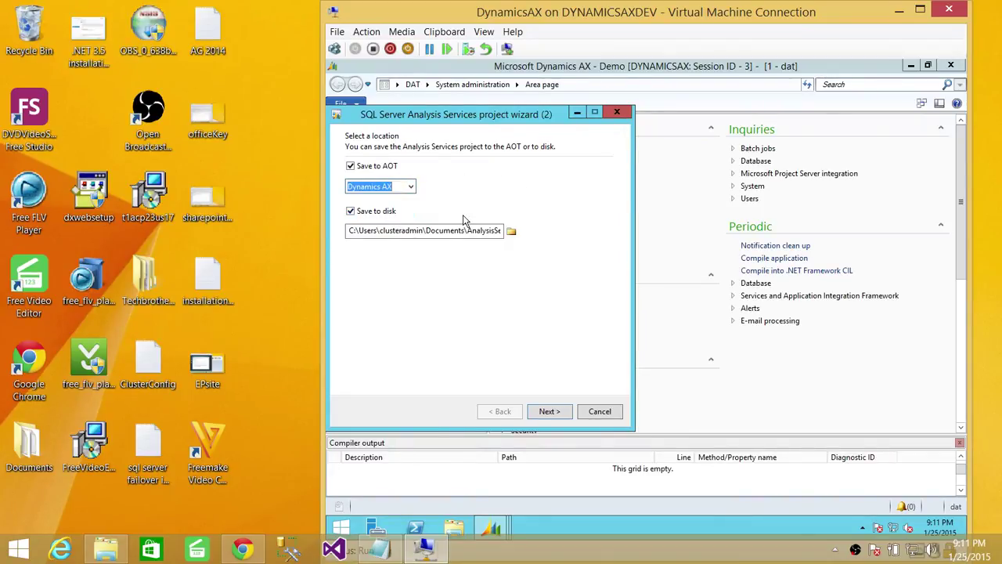
{"action": "left_click", "coordinate": [560, 413]}
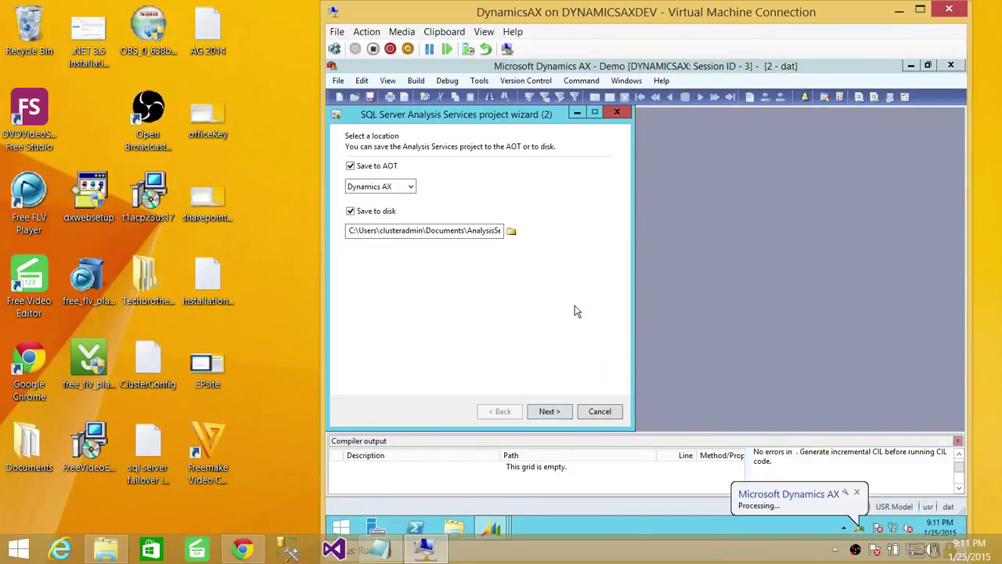
{"action": "left_click", "coordinate": [549, 411]}
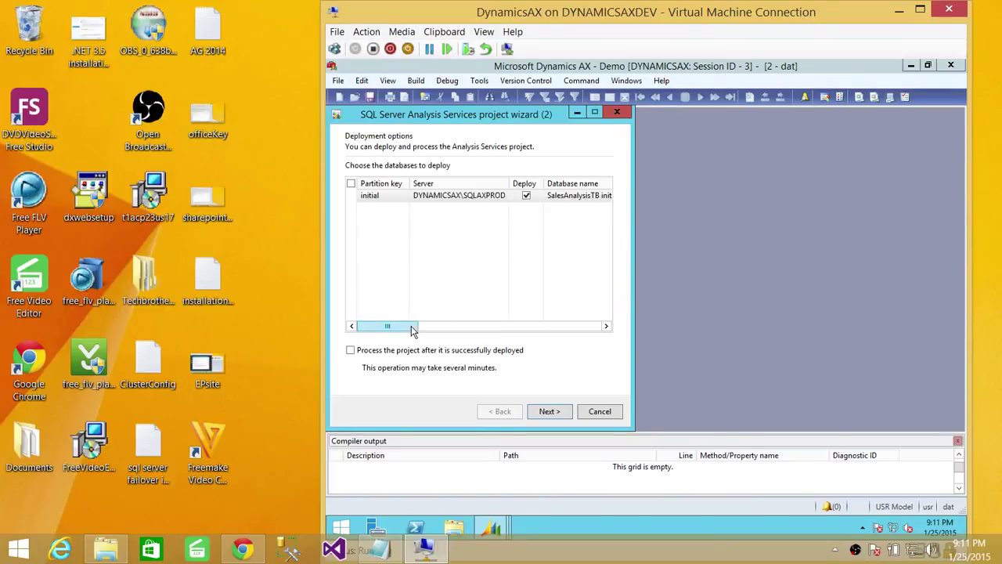
Step: Review the SalesAnalysisTB initial database entry and deploy it with processing of the project after successful deployment
{"action": "left_click_drag", "start_coordinate": [421, 333], "coordinate": [486, 338]}
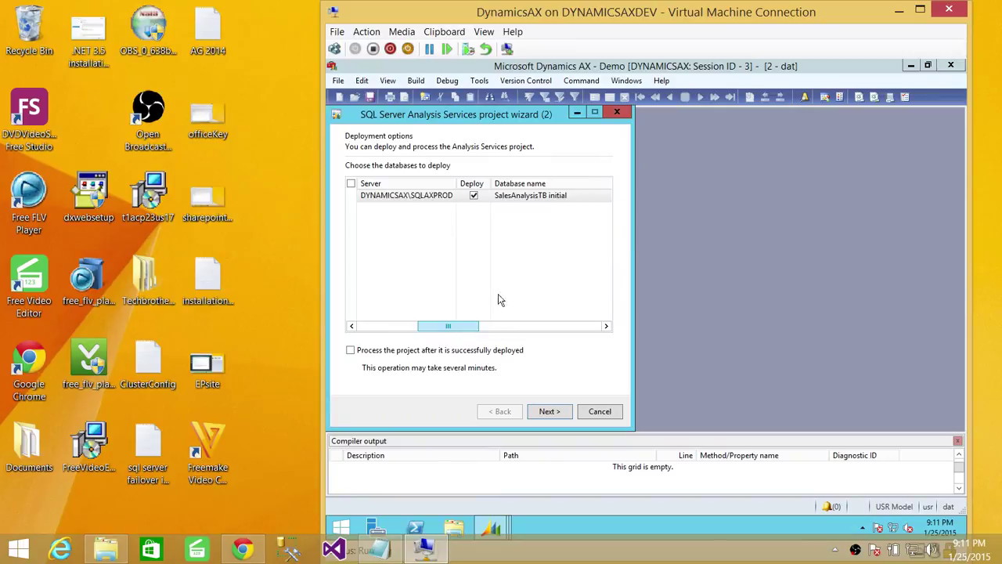
{"action": "left_click", "coordinate": [562, 196]}
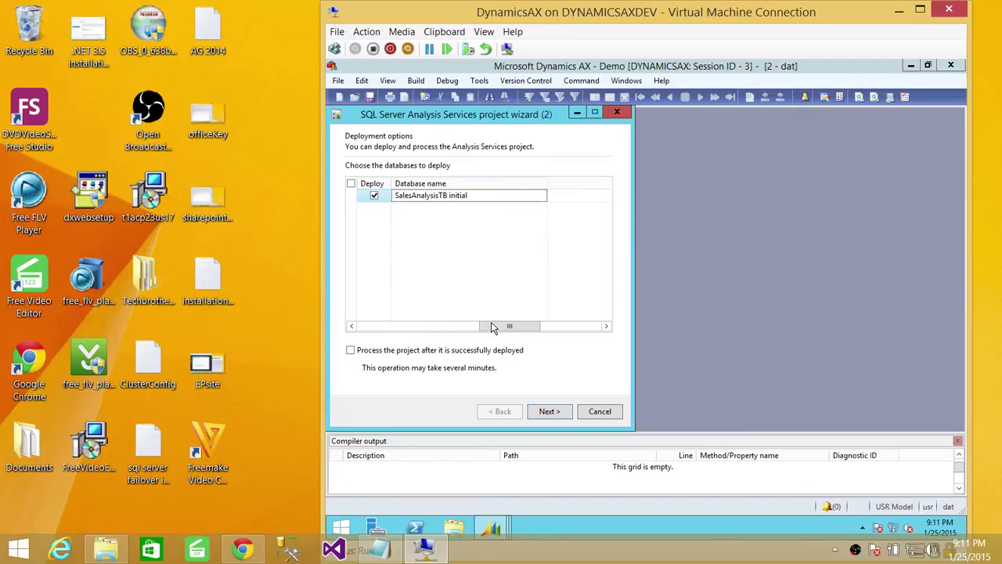
{"action": "left_click_drag", "start_coordinate": [462, 325], "coordinate": [365, 325]}
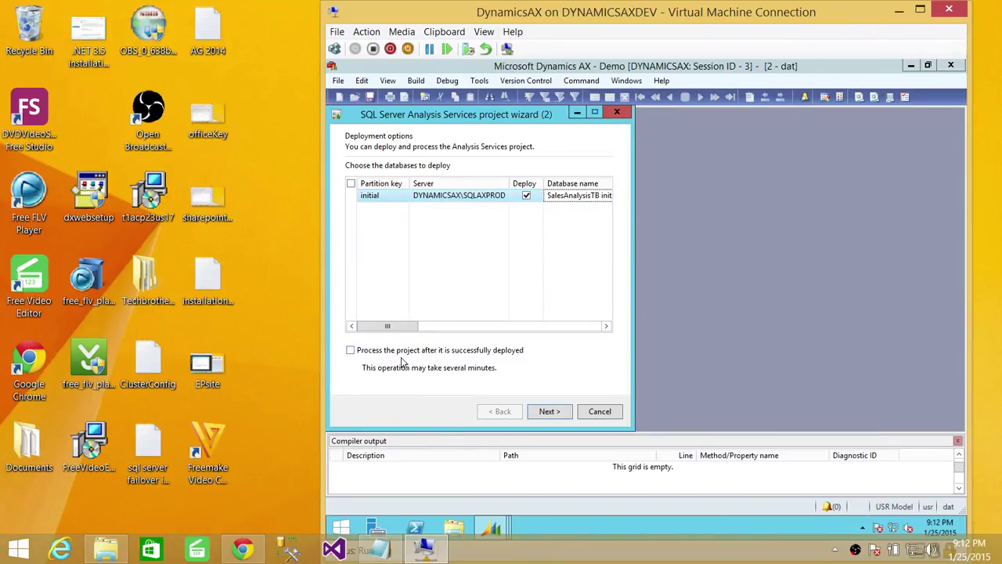
{"action": "left_click", "coordinate": [351, 353]}
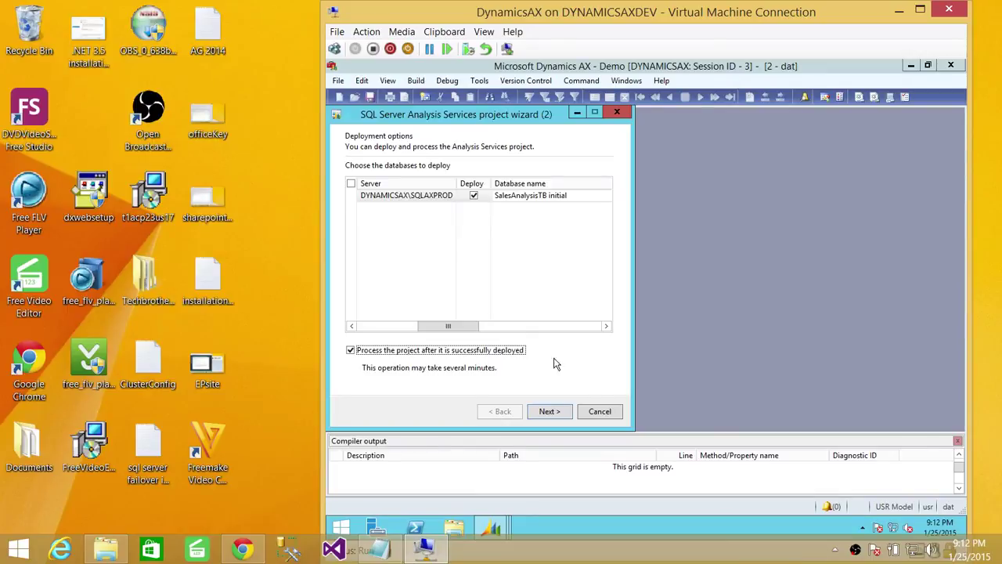
{"action": "left_click", "coordinate": [555, 410]}
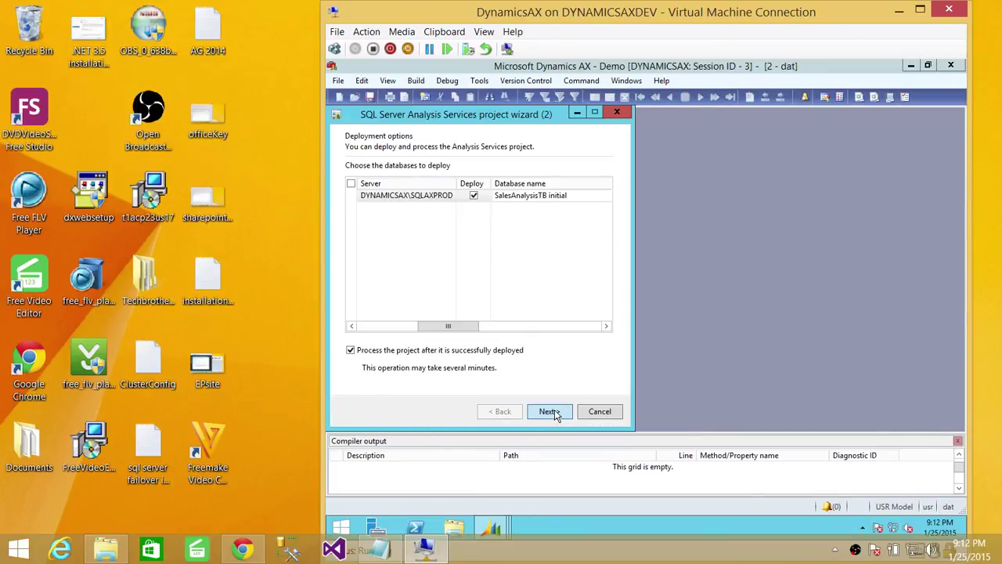
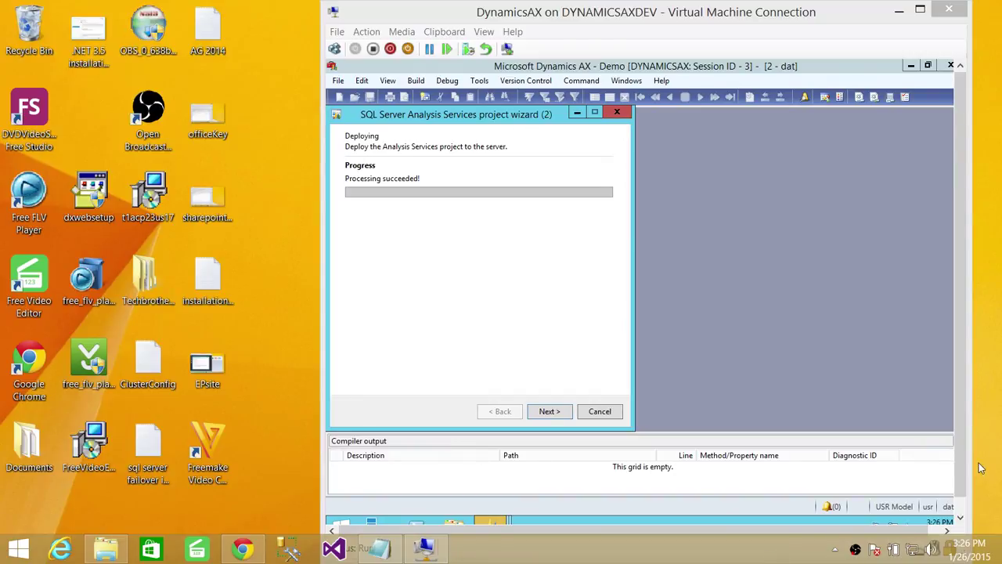
Step: Finish the project wizard, read the saved project path in the Infolog, and close the Infolog
{"action": "left_click", "coordinate": [550, 413]}
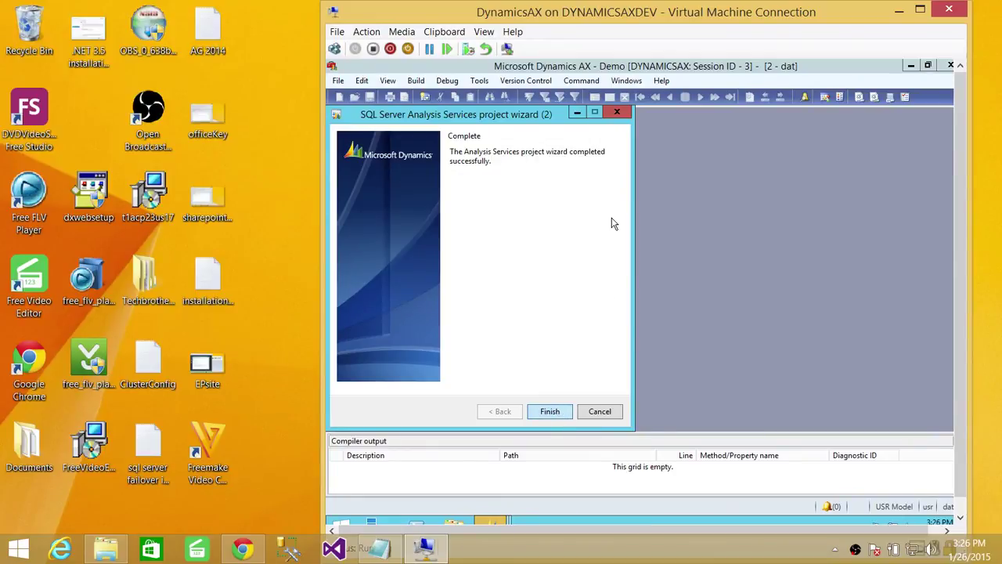
{"action": "key", "text": "Return"}
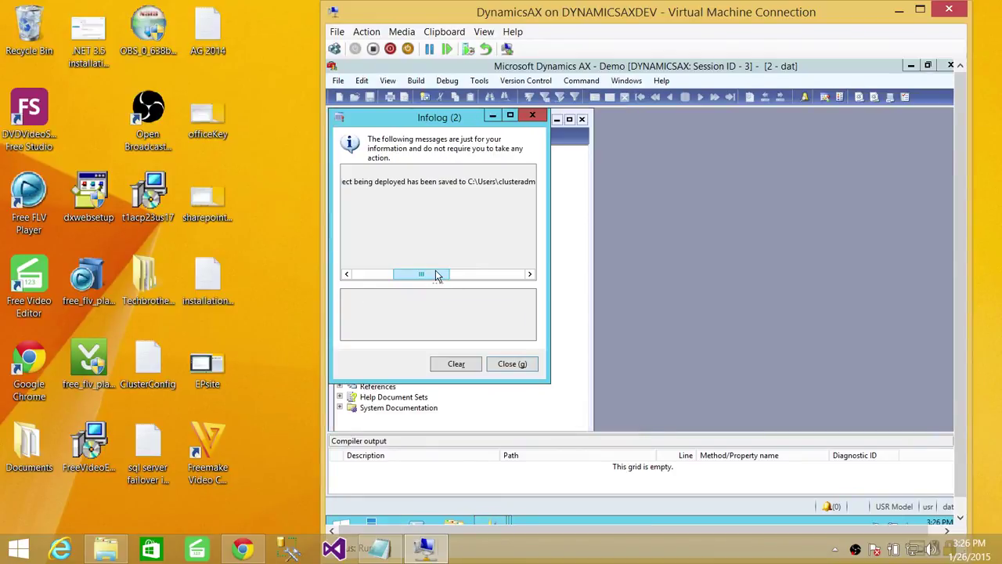
{"action": "left_click_drag", "start_coordinate": [436, 276], "coordinate": [524, 280]}
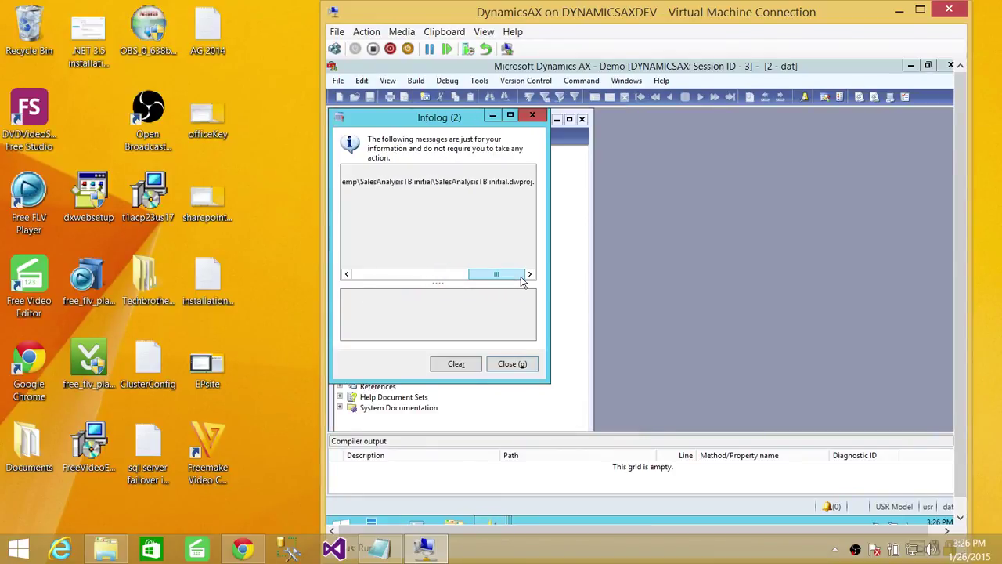
{"action": "left_click", "coordinate": [507, 365]}
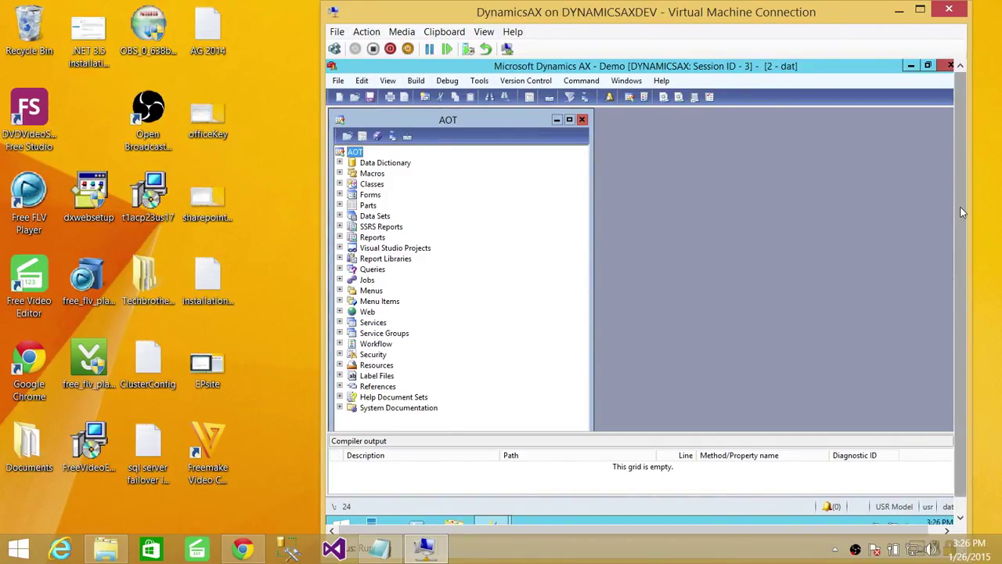
Step: Launch SQL Server 2014 Management Studio on the virtual machine and connect to the Analysis Services server
{"action": "scroll", "coordinate": [963, 212], "scroll_direction": "down", "scroll_amount": 1}
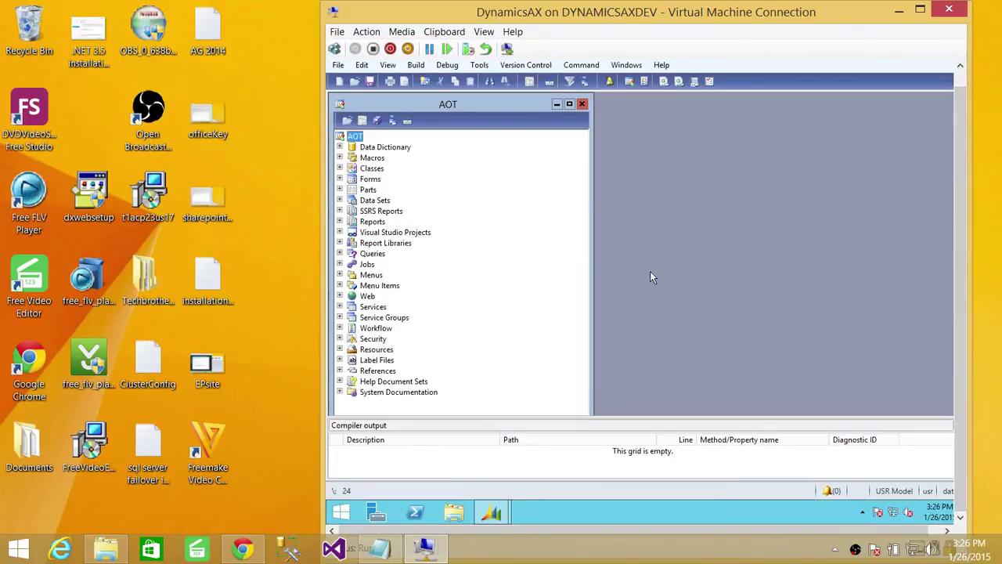
{"action": "left_click", "coordinate": [341, 512]}
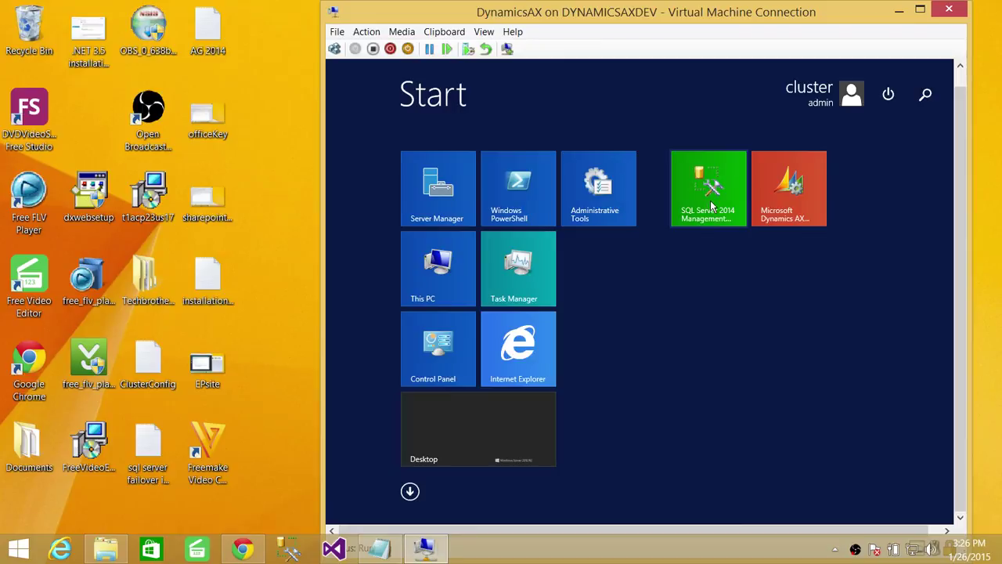
{"action": "left_click", "coordinate": [711, 204]}
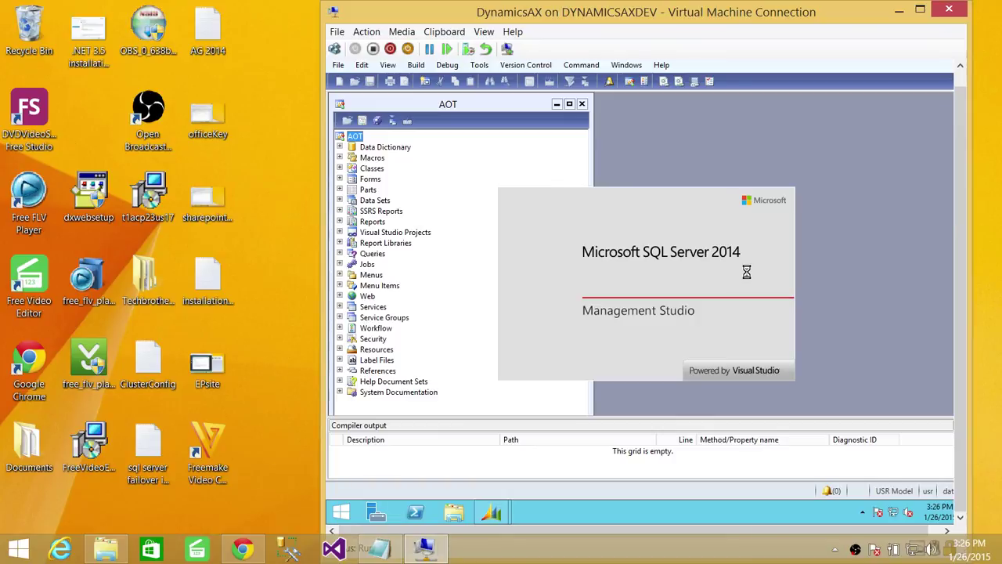
{"action": "left_click", "coordinate": [761, 190]}
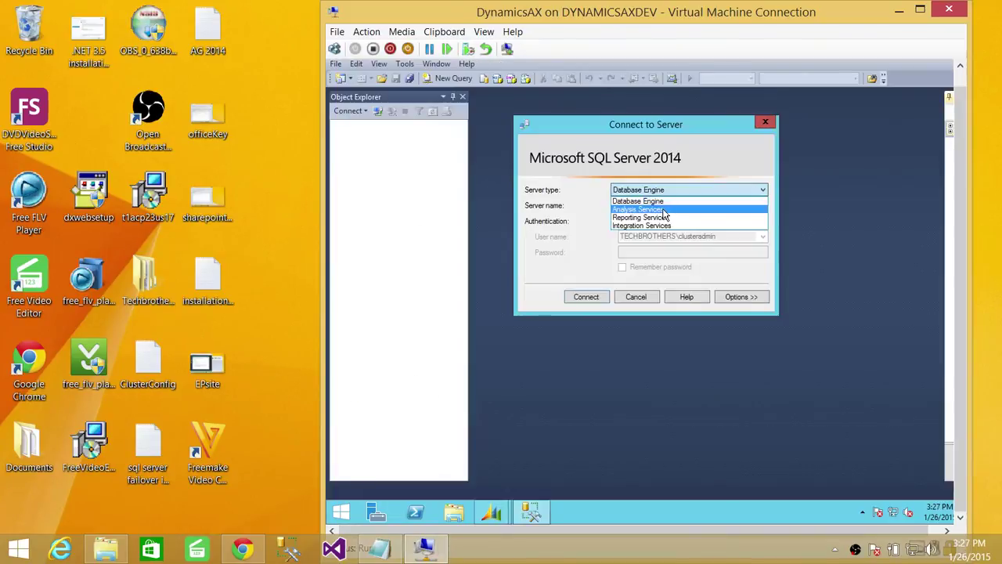
{"action": "left_click", "coordinate": [720, 207]}
{"action": "left_click", "coordinate": [587, 301]}
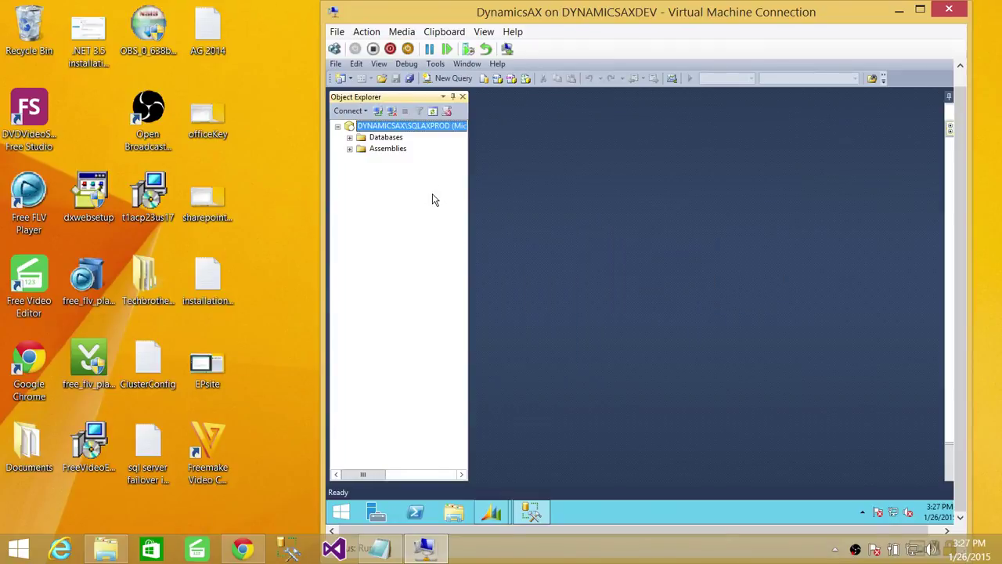
Step: Expand the SalesAnalysisTB initial database down to its cubes and select the Sales Analysis TB cube
{"action": "left_click", "coordinate": [349, 137]}
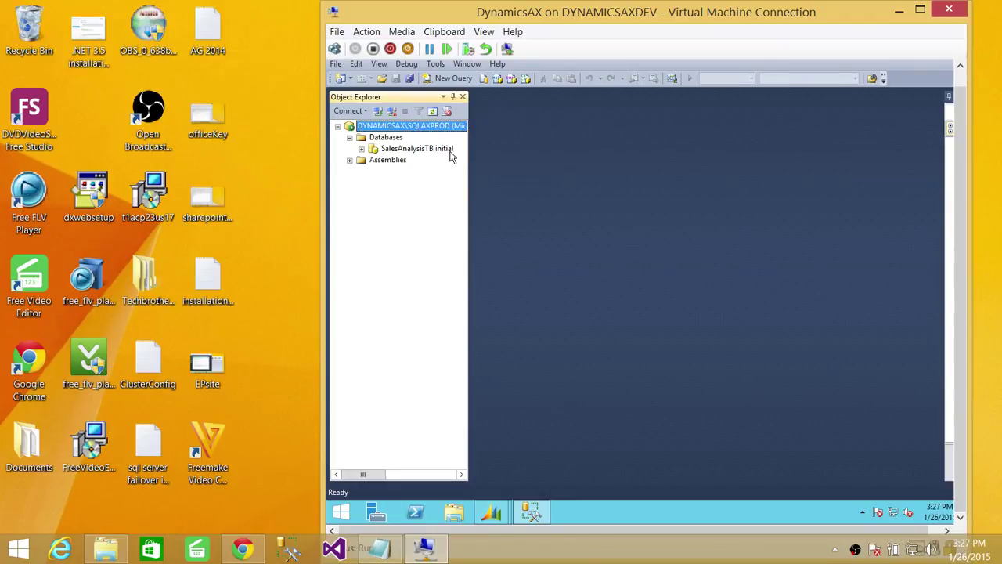
{"action": "left_click", "coordinate": [360, 149]}
{"action": "left_click", "coordinate": [374, 182]}
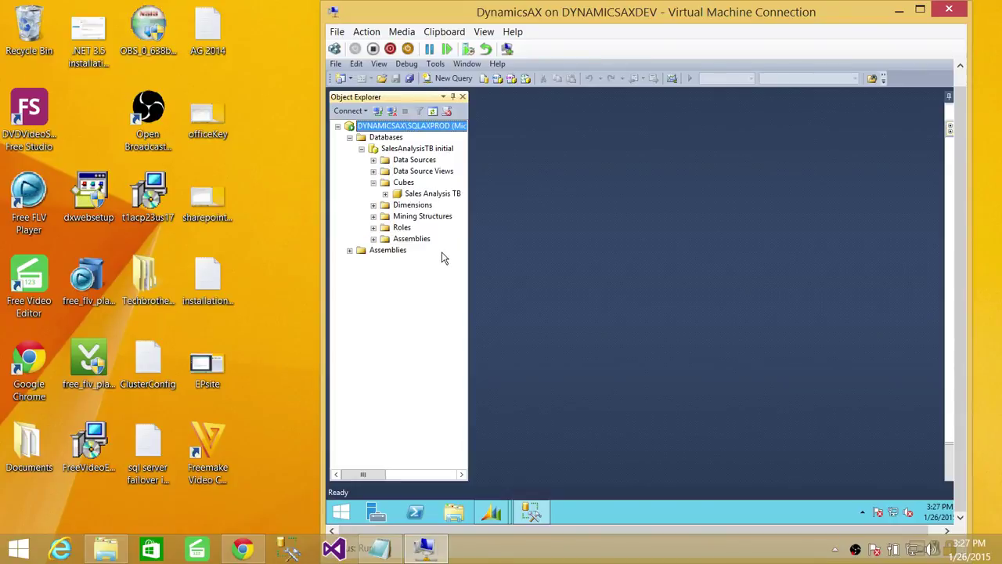
{"action": "left_click", "coordinate": [451, 195]}
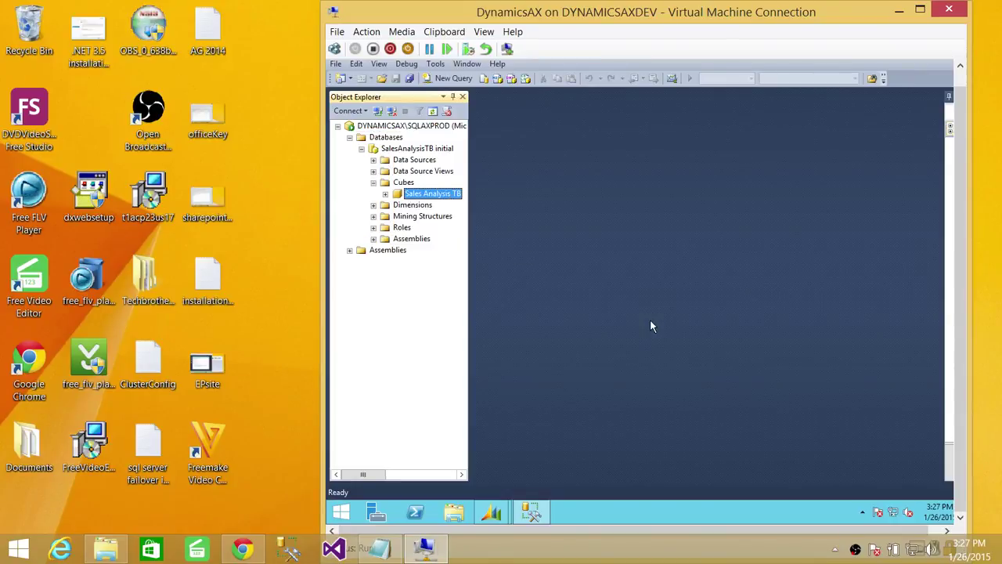
Step: Switch to Notepad to review the six cube creation steps, and minimize the notes to return to the virtual machine
{"action": "left_click", "coordinate": [379, 548]}
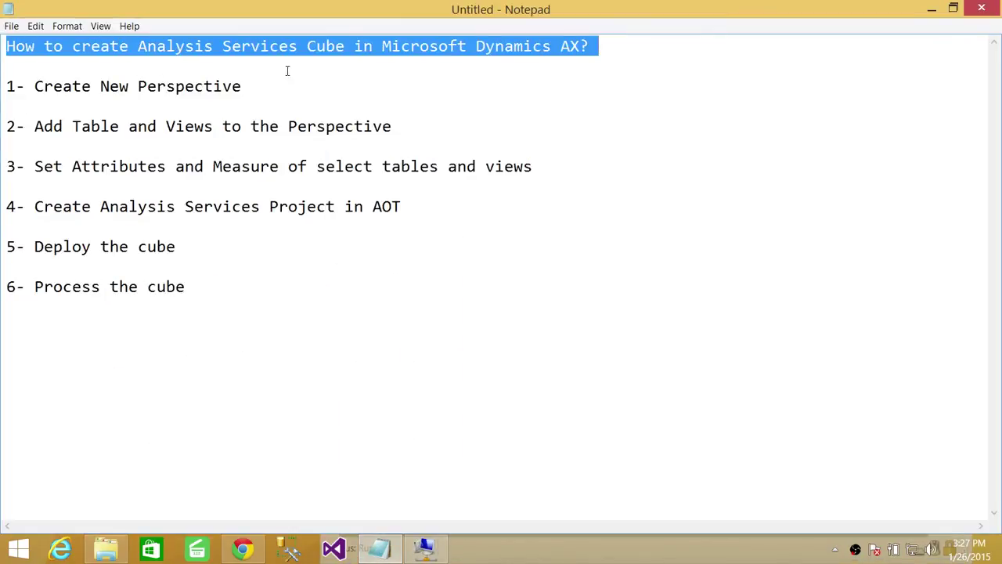
{"action": "left_click", "coordinate": [544, 232]}
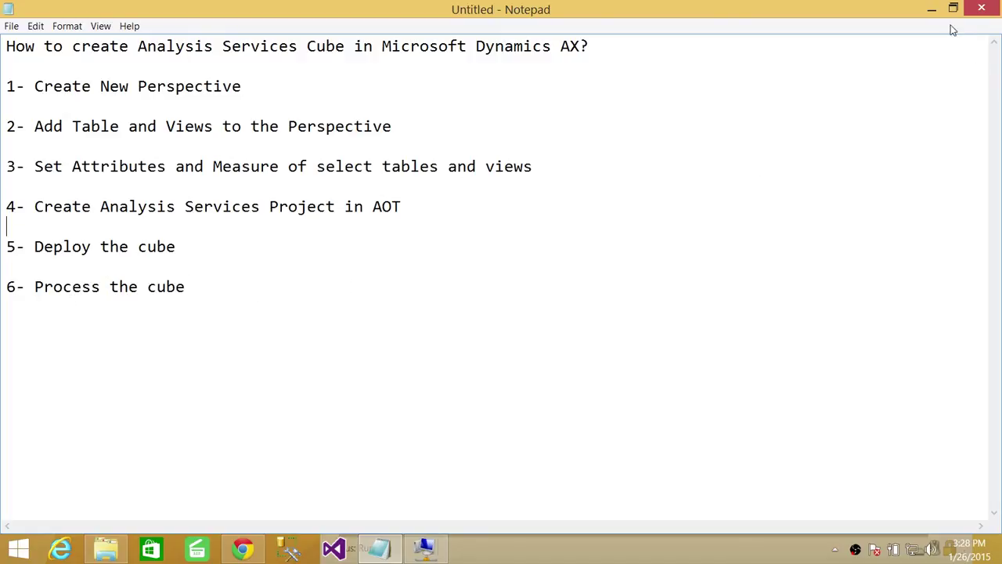
{"action": "left_click", "coordinate": [932, 9]}
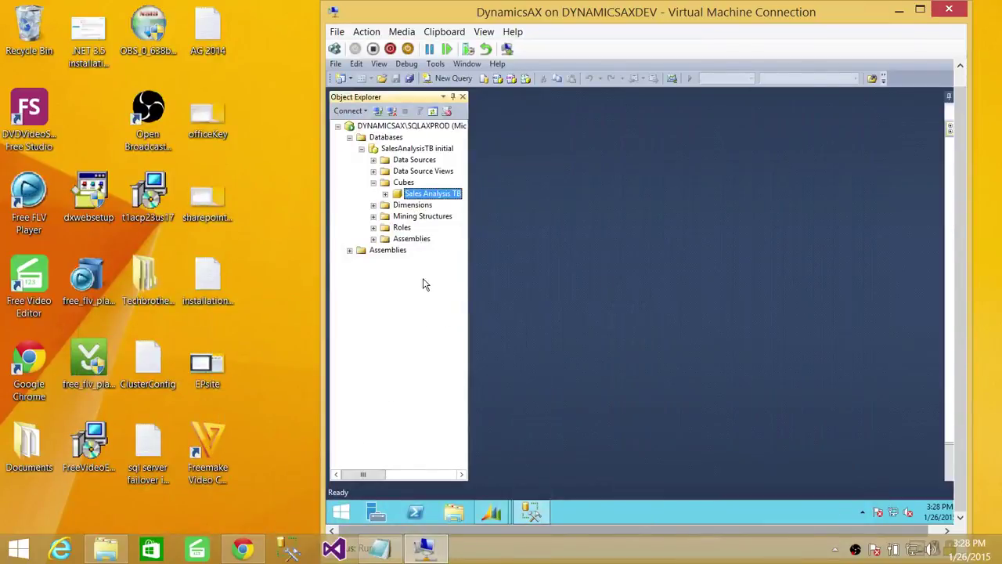